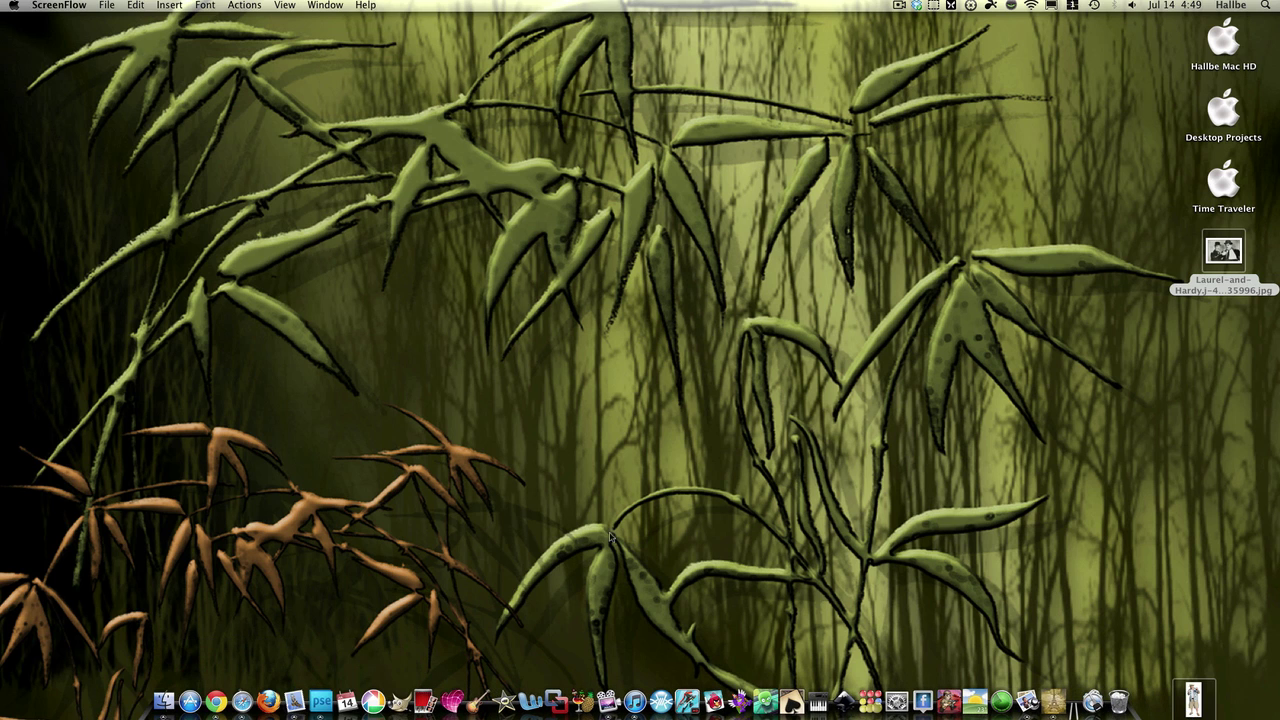
Switch to Sumo Paint in Google Chrome, create a new 800x600 px image, and maximize its canvas window
left_click(210, 690)
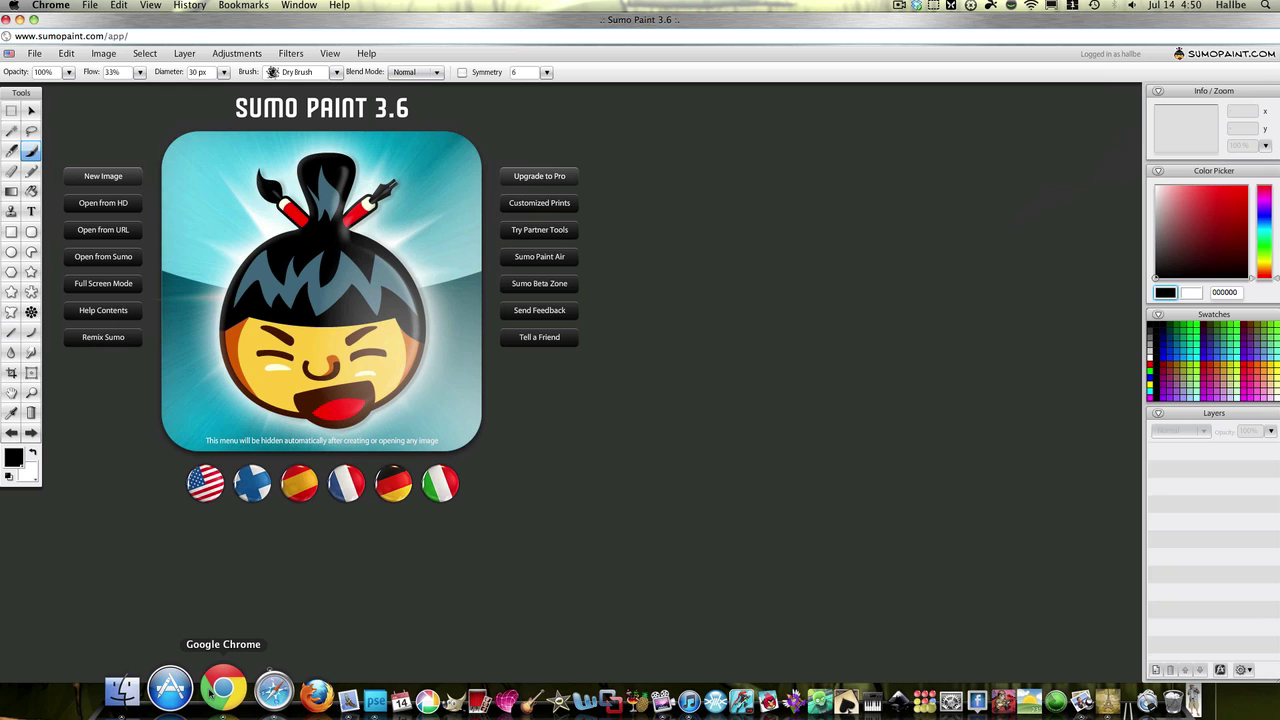
left_click(104, 177)
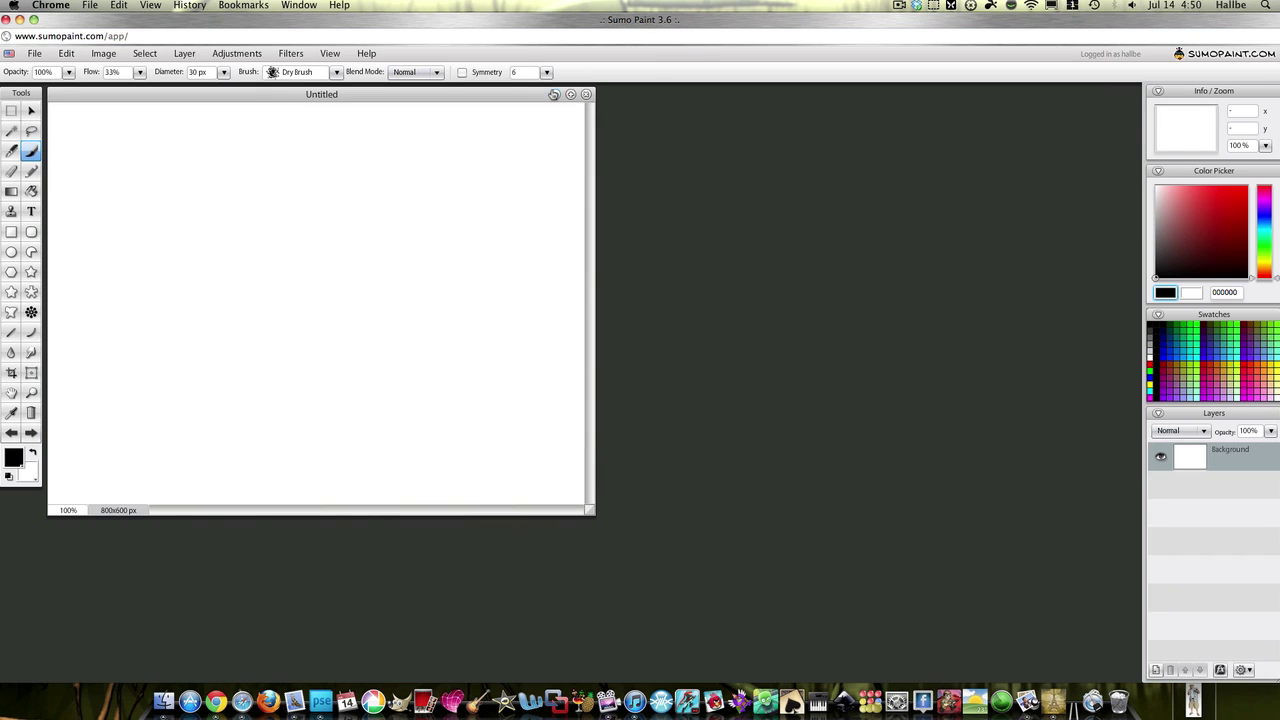
left_click(569, 95)
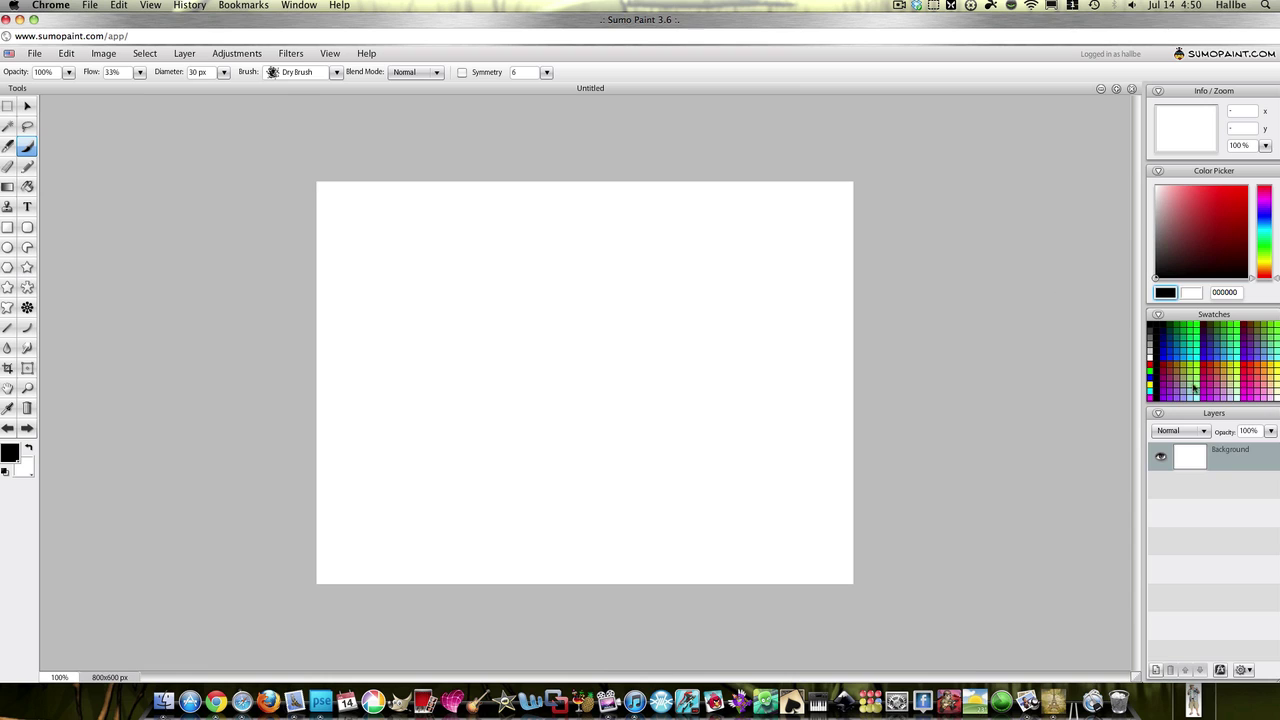
Fill the Background layer with the olive-to-cream gradient preset, running vertically from cream at the top to olive at the bottom
left_click(8, 187)
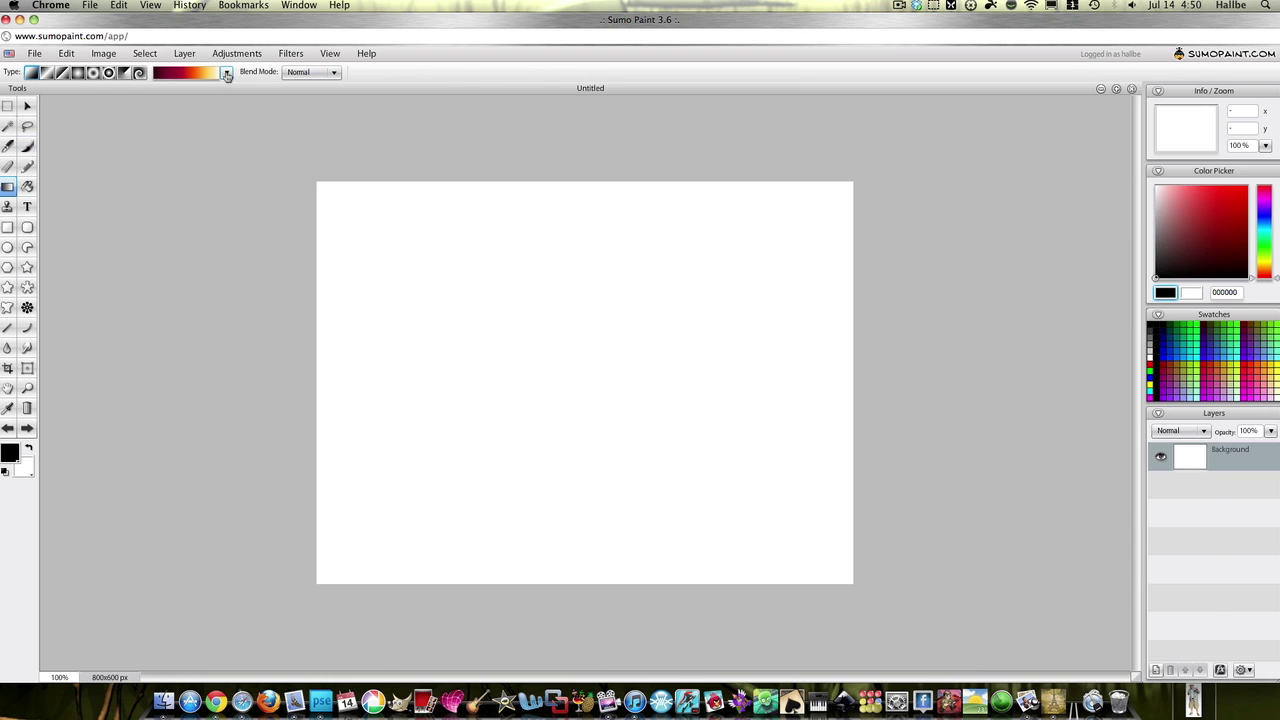
left_click(227, 74)
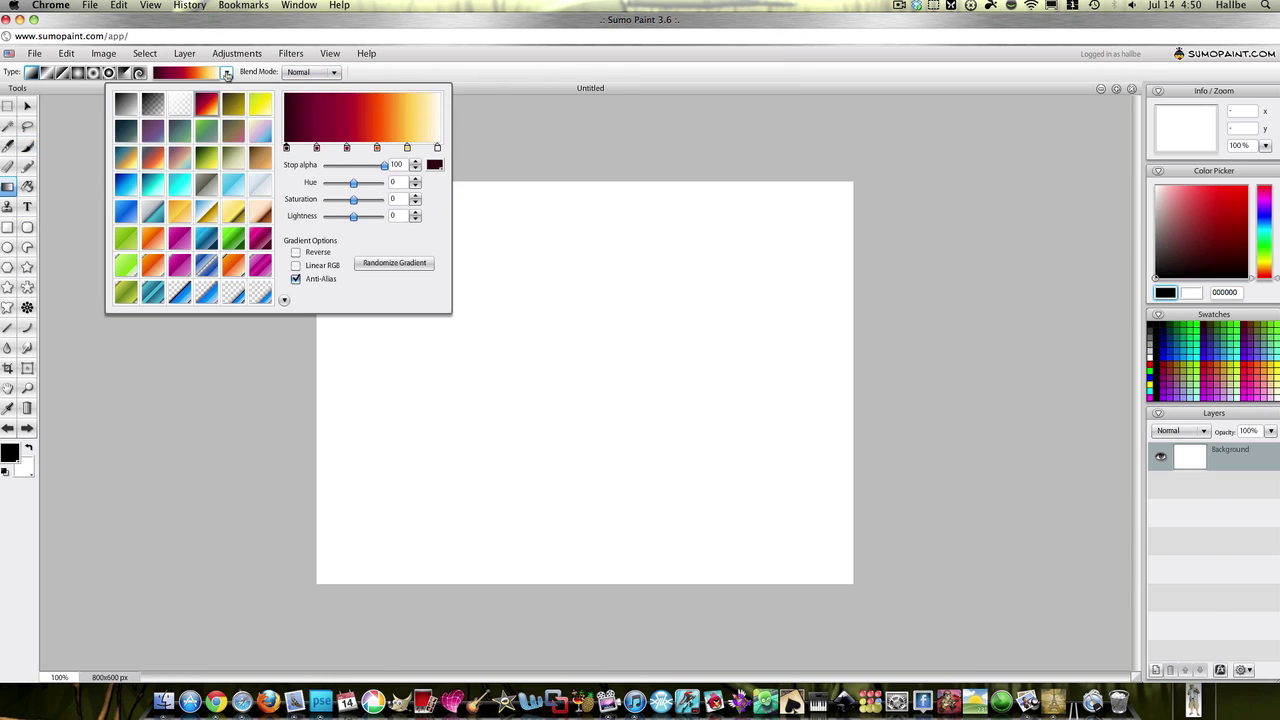
left_click(241, 163)
left_click_drag(591, 367, 603, 657)
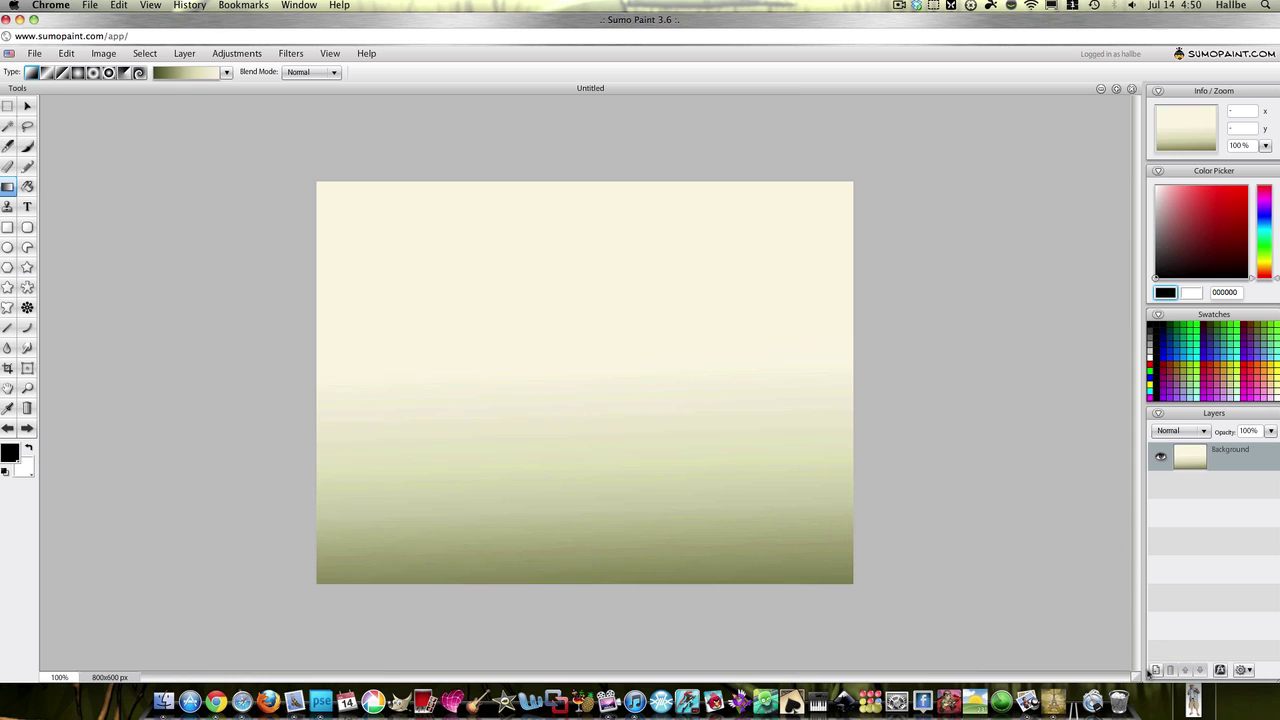
Add a new layer above the background and choose the Grass 1 brush from the 3d Brushes set
left_click(1155, 670)
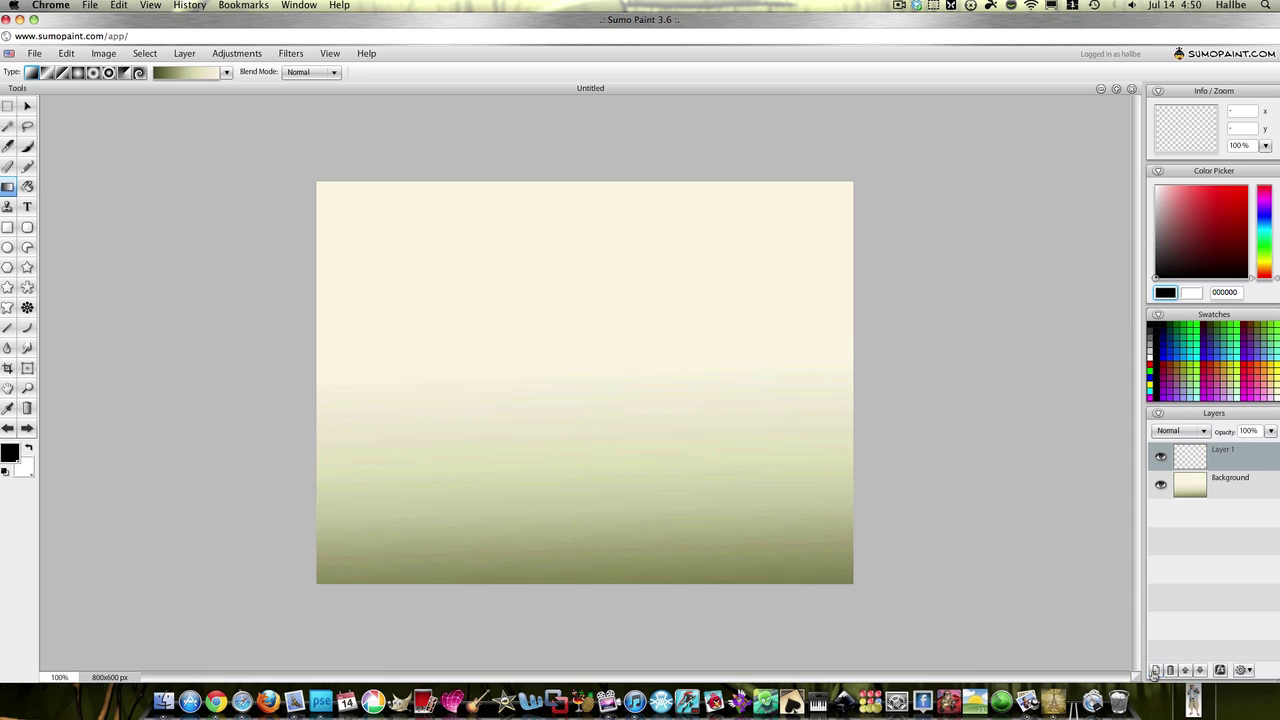
left_click(22, 149)
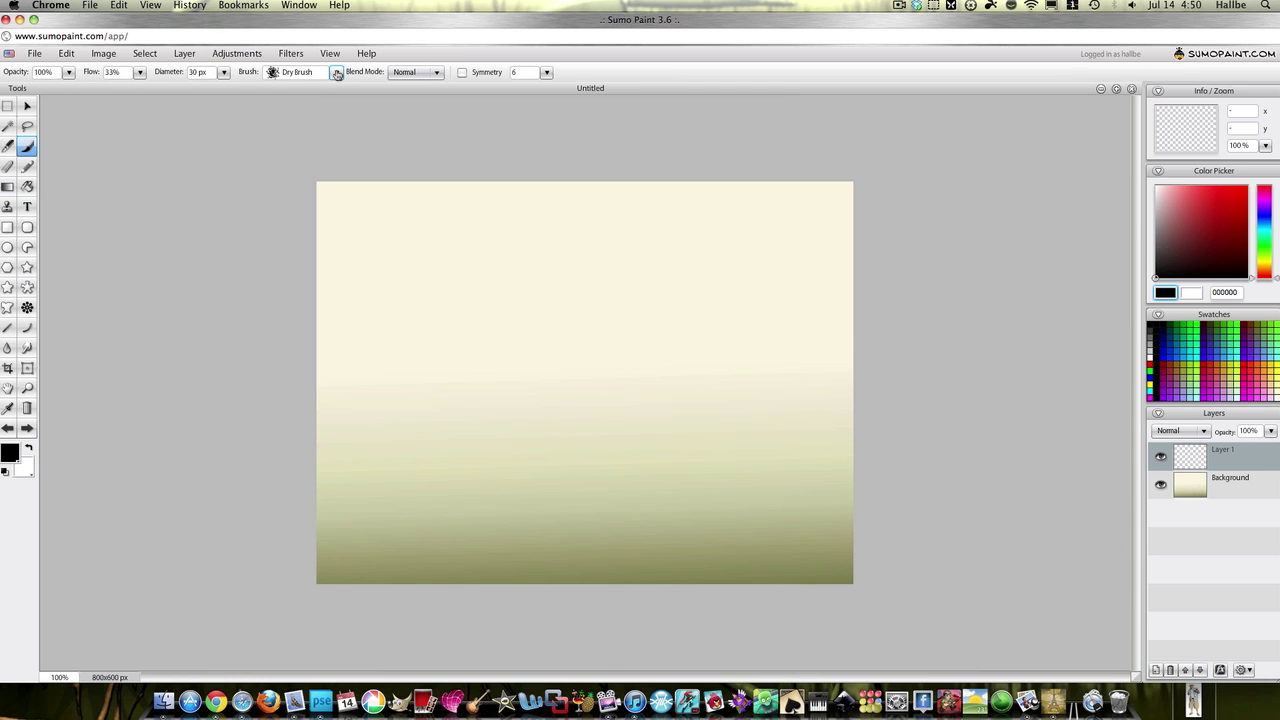
left_click(337, 73)
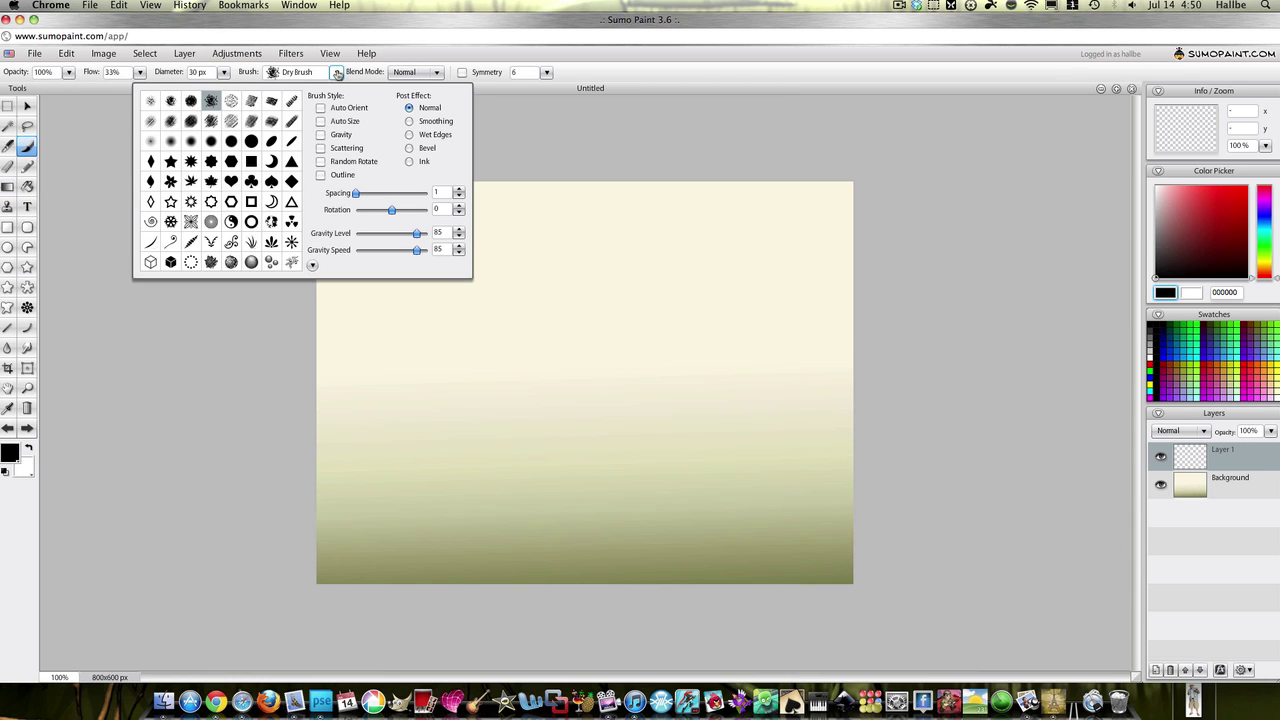
left_click(312, 265)
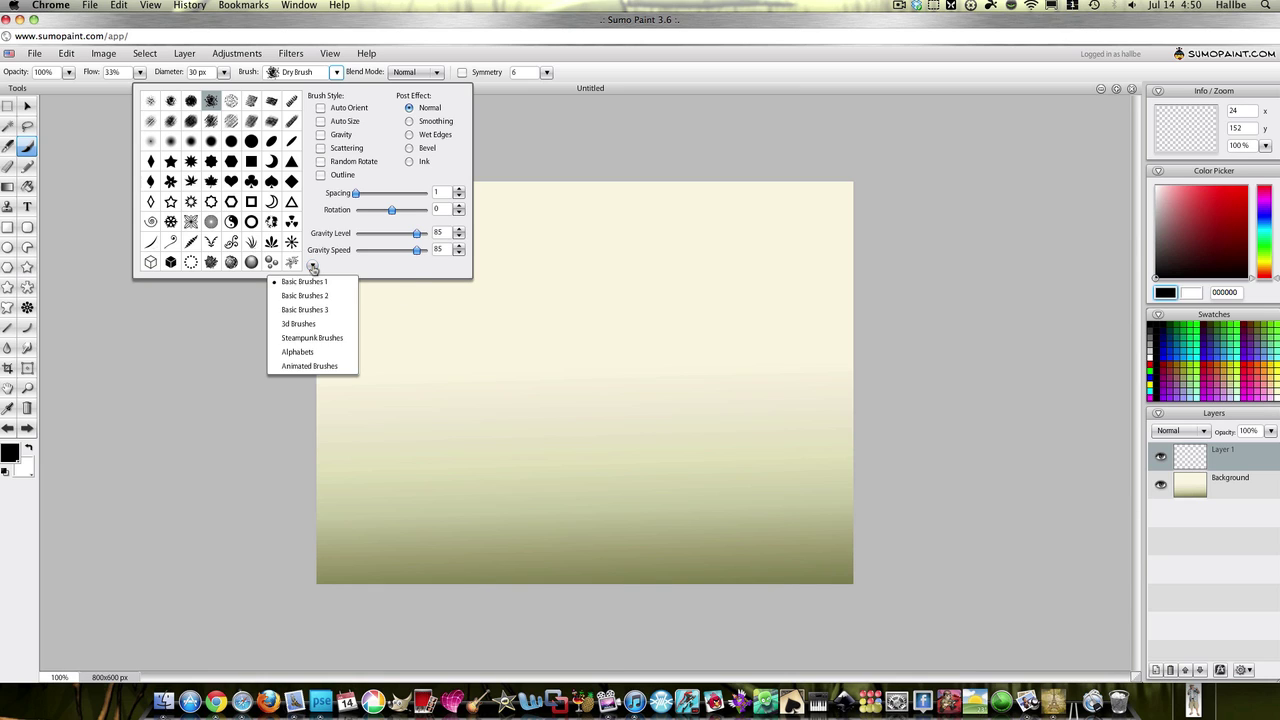
left_click(316, 328)
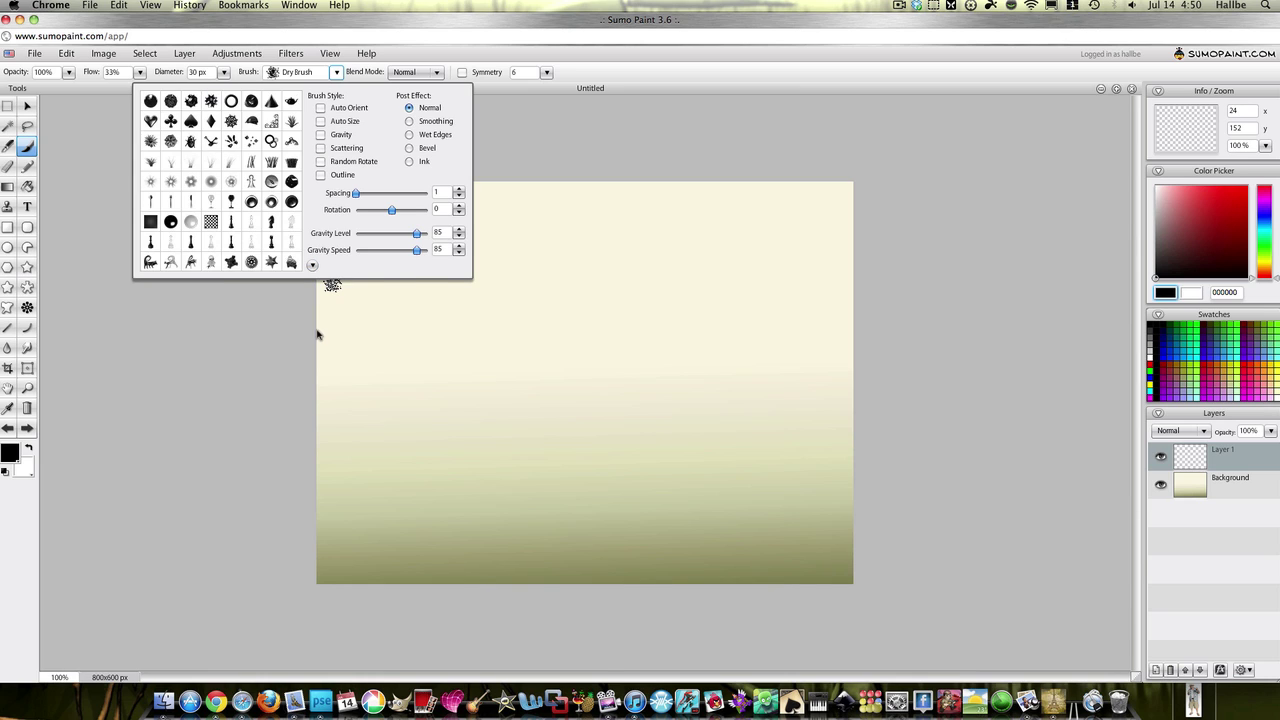
left_click(151, 165)
left_click(527, 102)
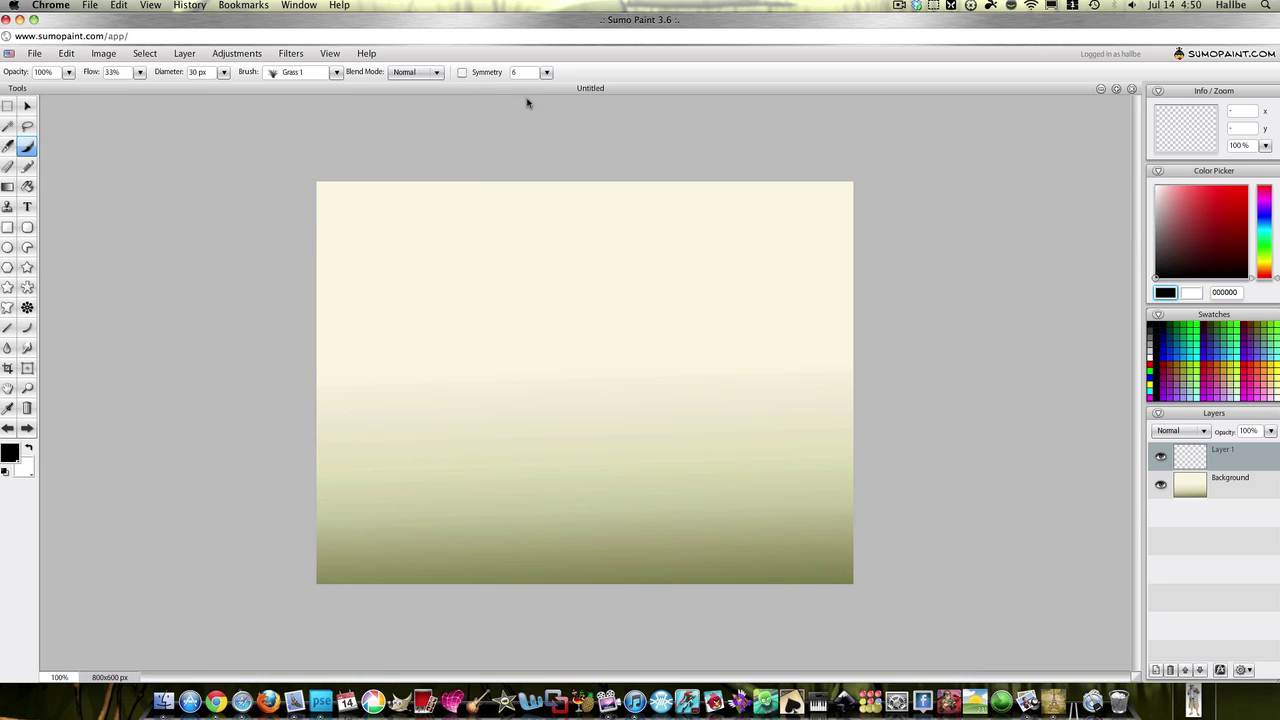
Set the brush flow to 100% and the brush diameter to 256 px
left_click(140, 75)
left_click_drag(118, 89, 453, 111)
left_click(225, 73)
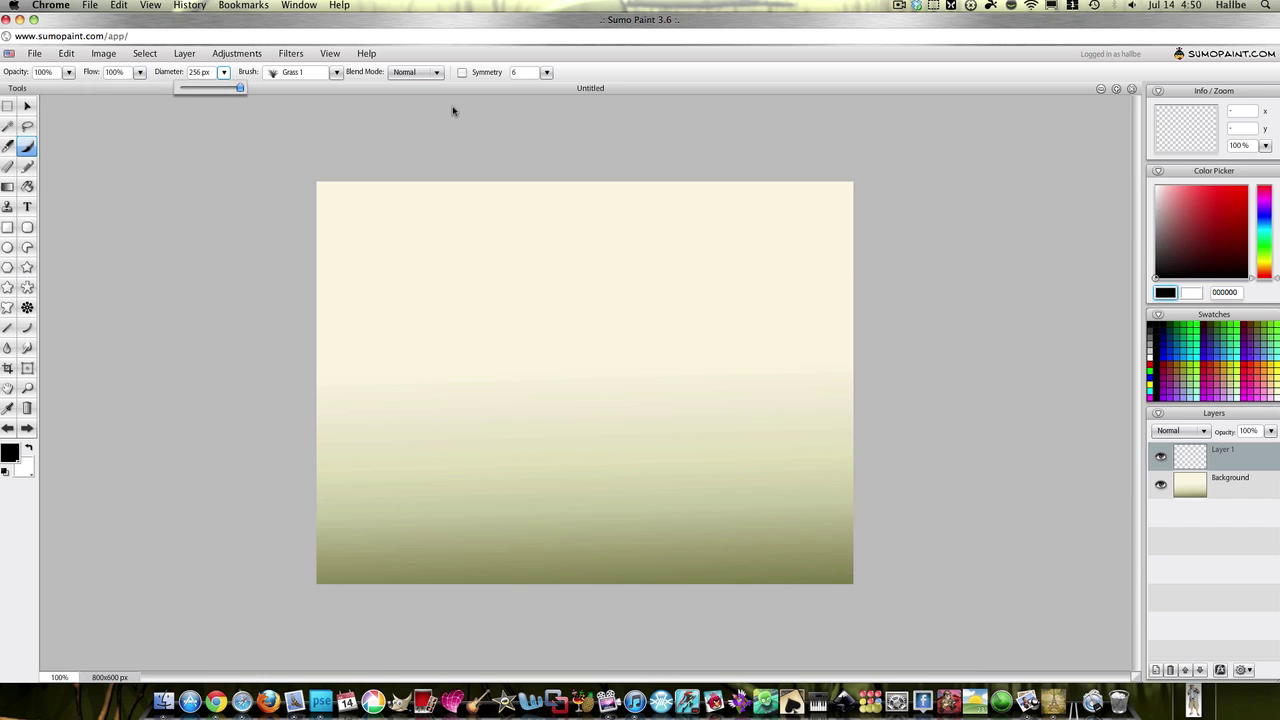
Increase the brush spacing, enable Random Rotate, and paint a round spiky ball of grass near the canvas centre on Layer 1
left_click(336, 72)
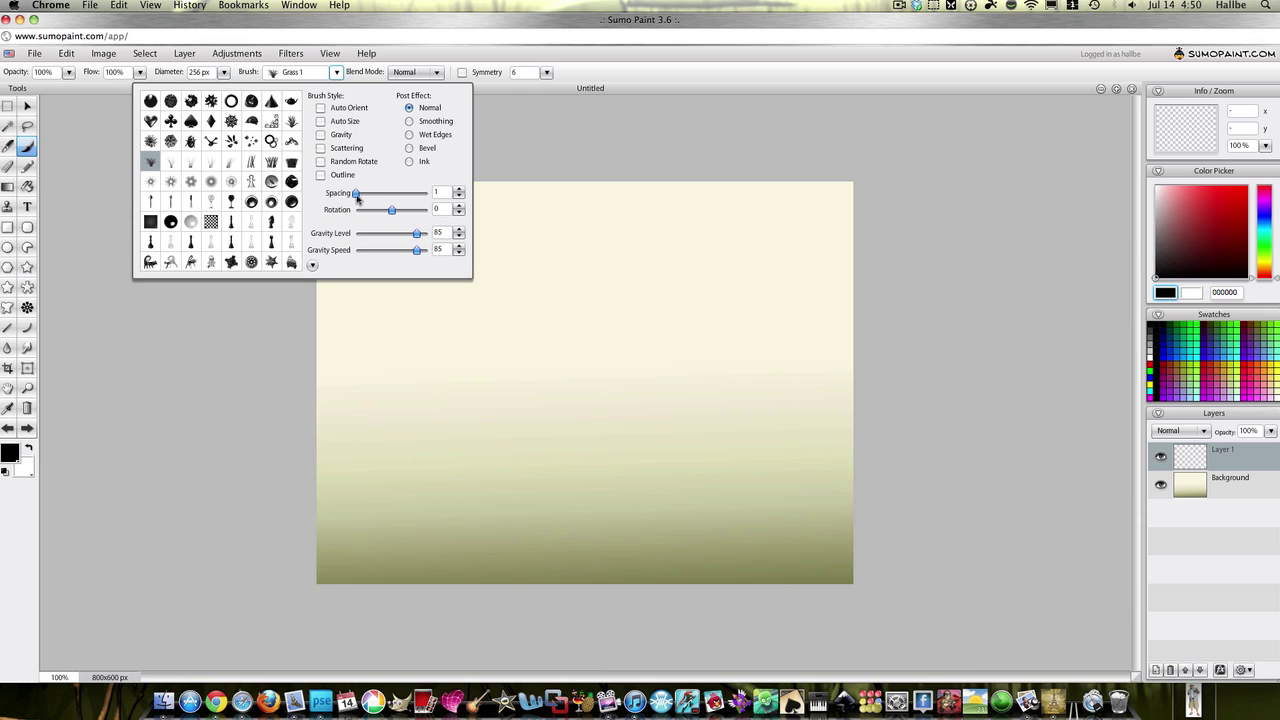
left_click_drag(355, 193, 379, 195)
left_click(320, 174)
left_click(1023, 234)
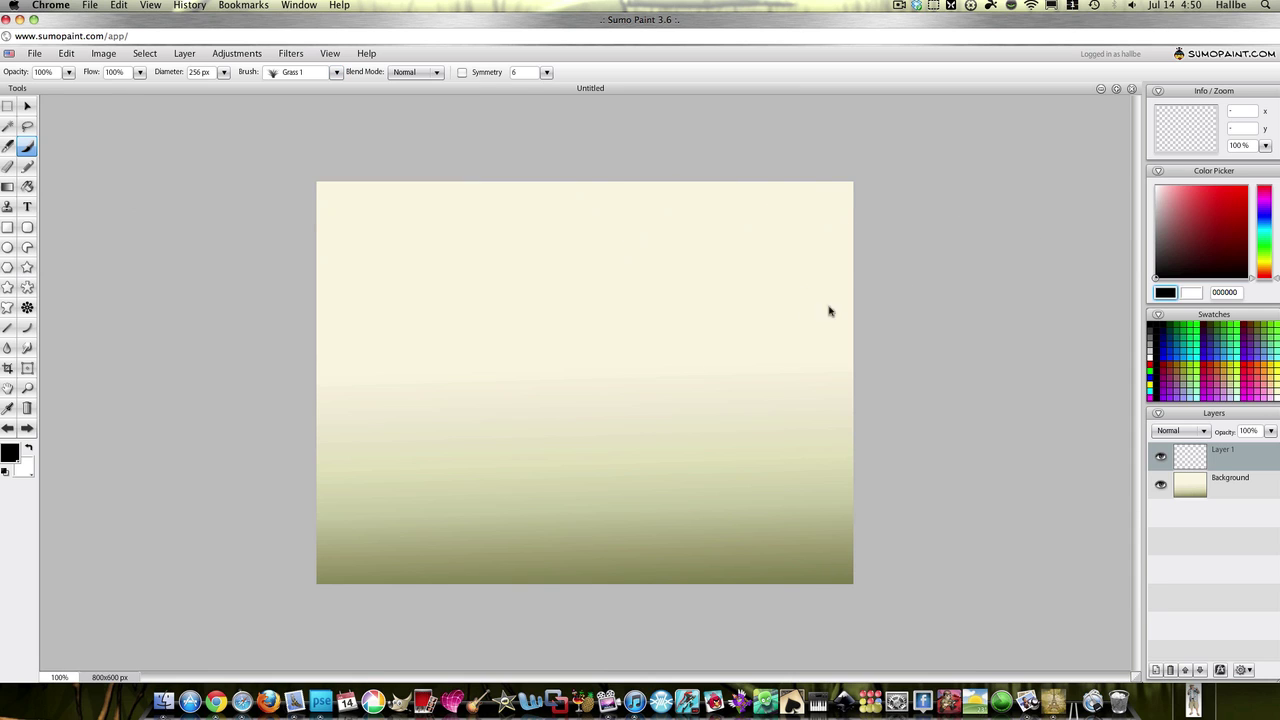
left_click(614, 345)
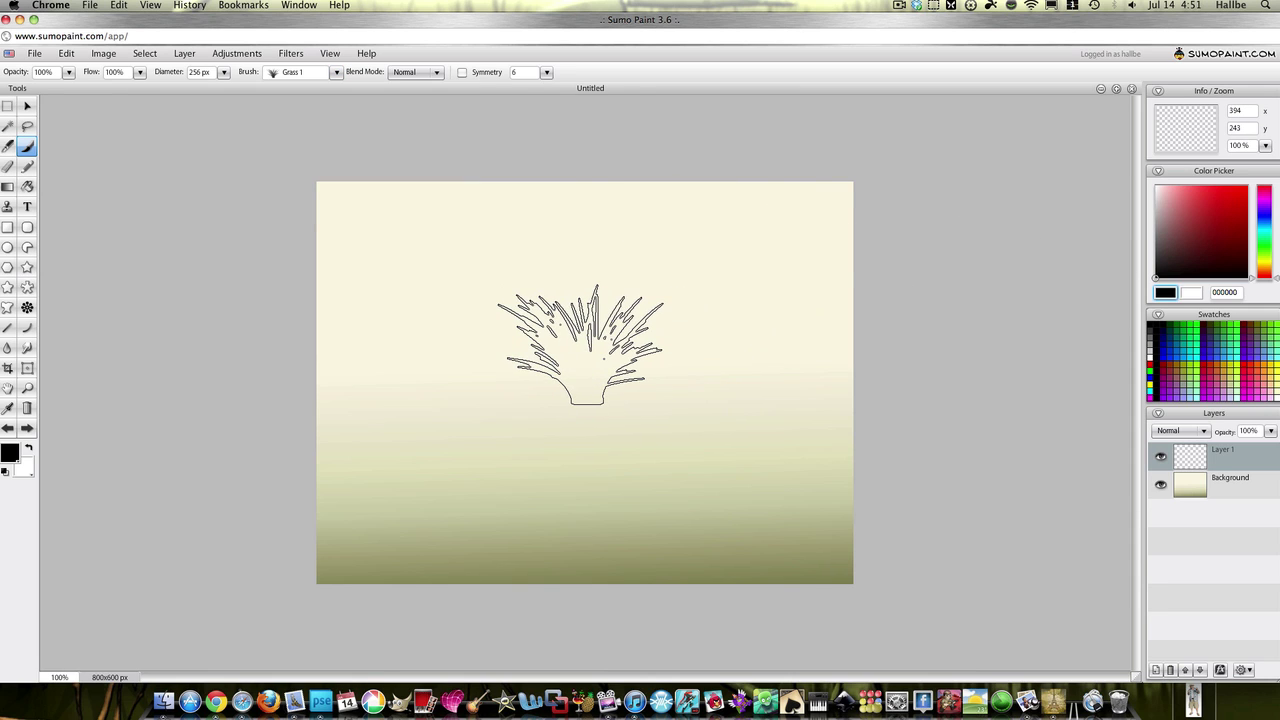
left_click(581, 344)
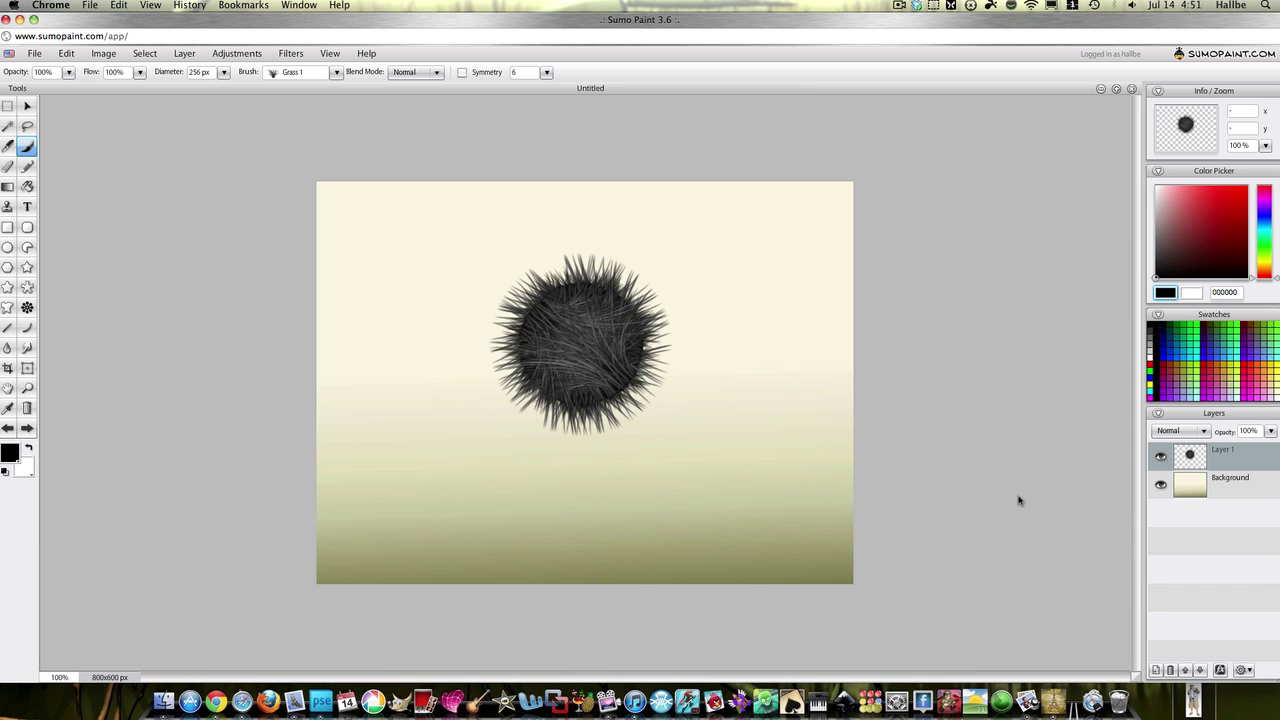
Duplicate Layer 1, then shrink and rotate the copied ball over the original's centre with Free Transform
right_click(1191, 460)
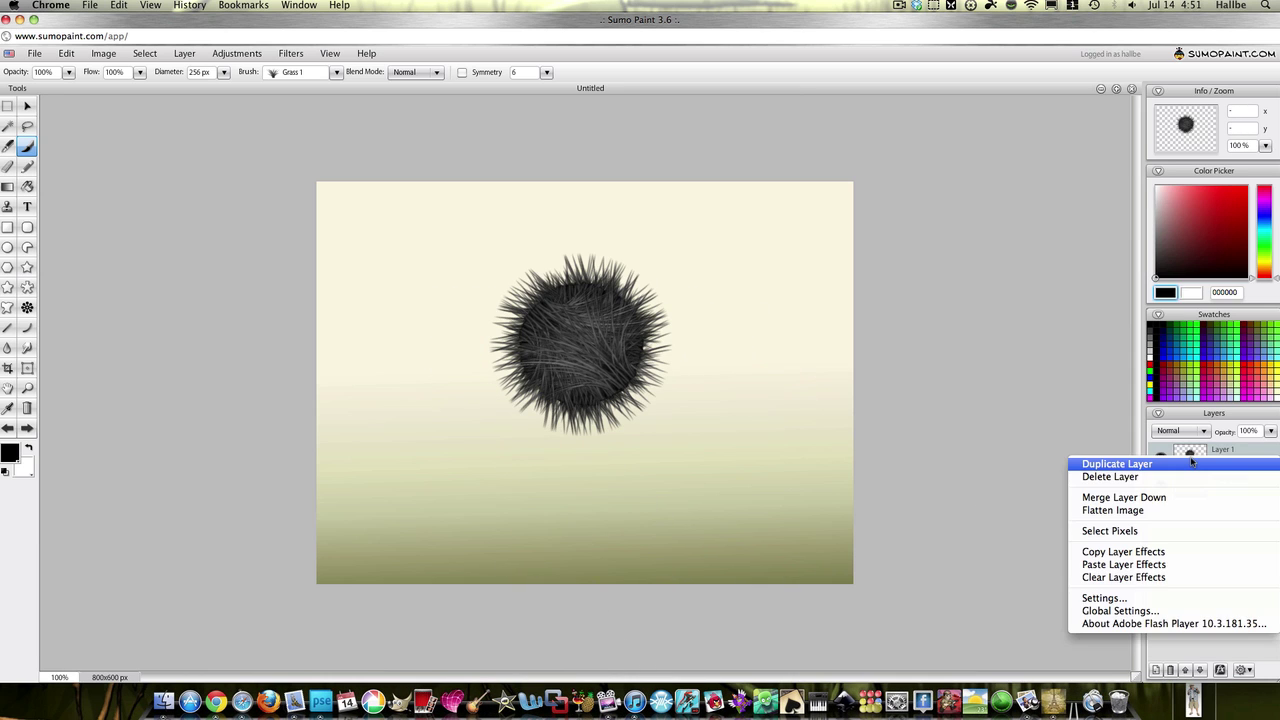
left_click(1176, 466)
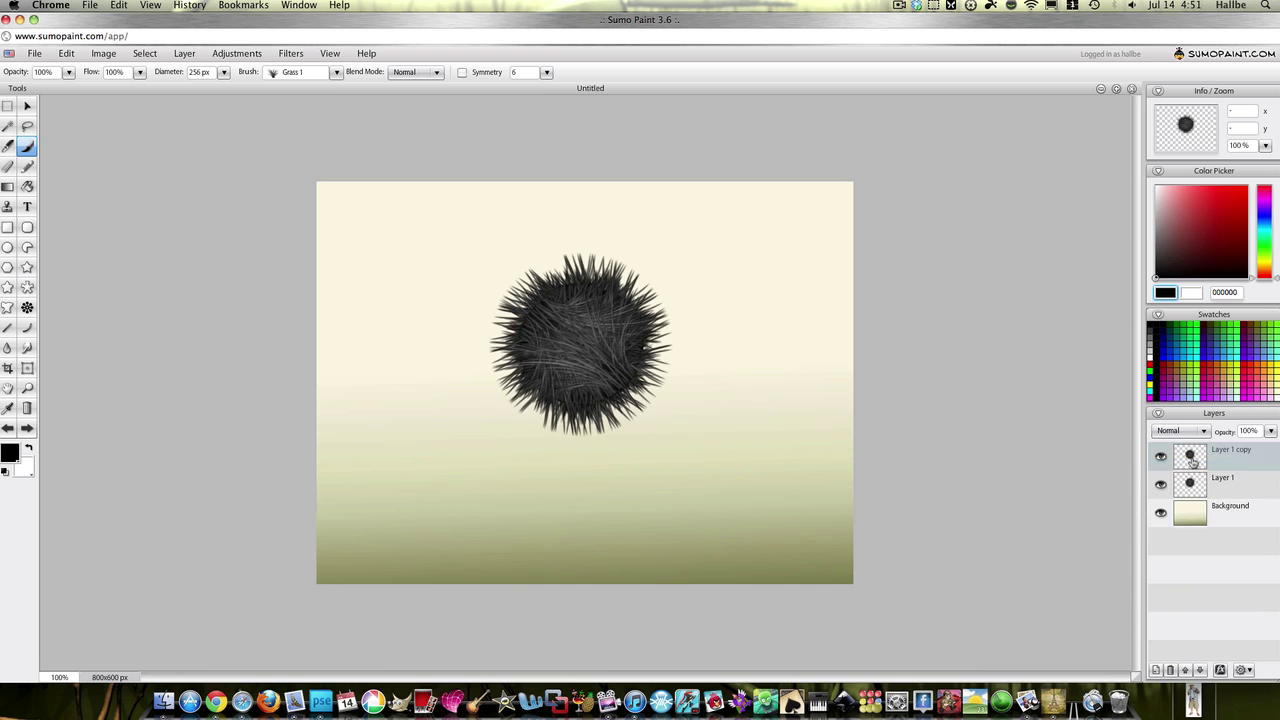
left_click(28, 105)
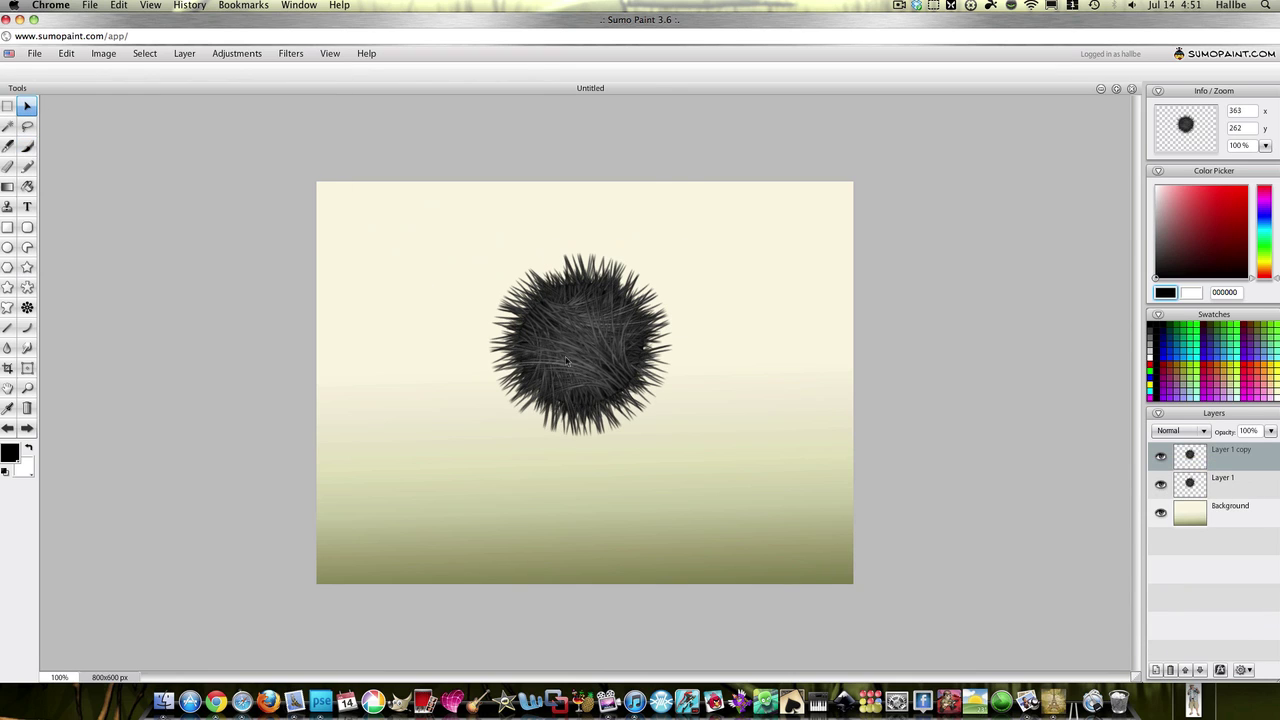
right_click(601, 367)
left_click(641, 368)
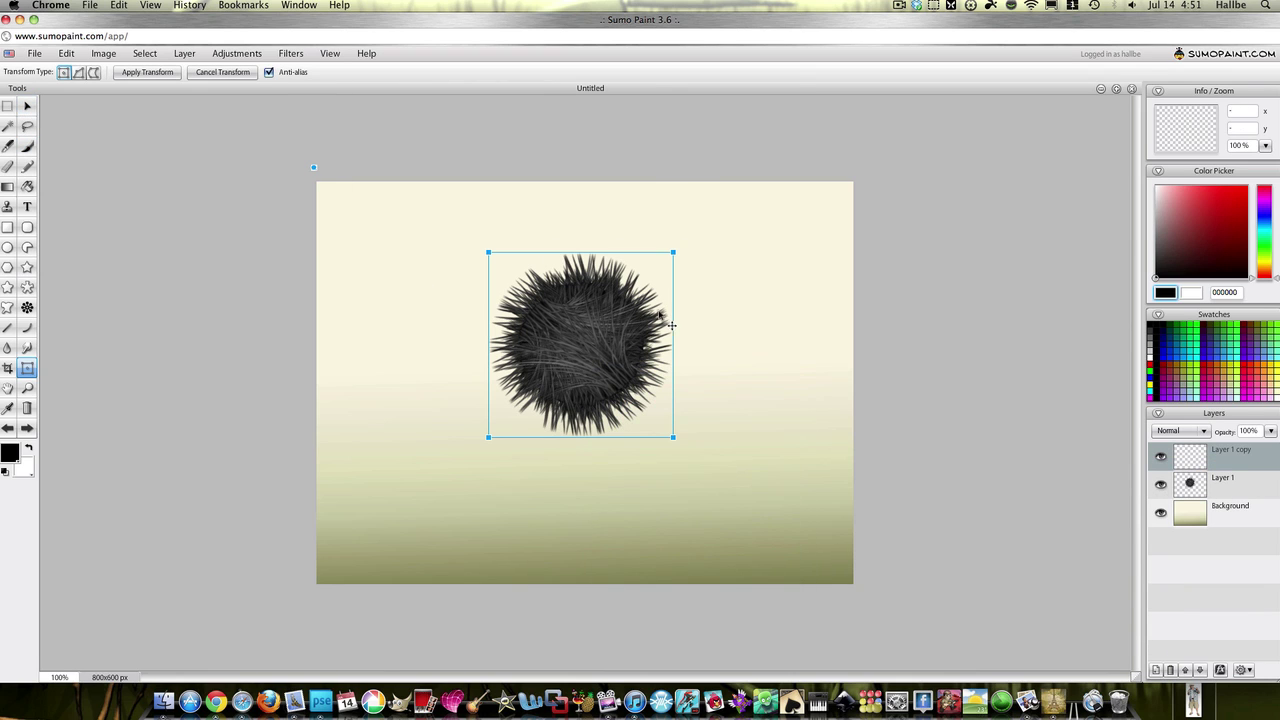
left_click_drag(672, 254, 587, 283)
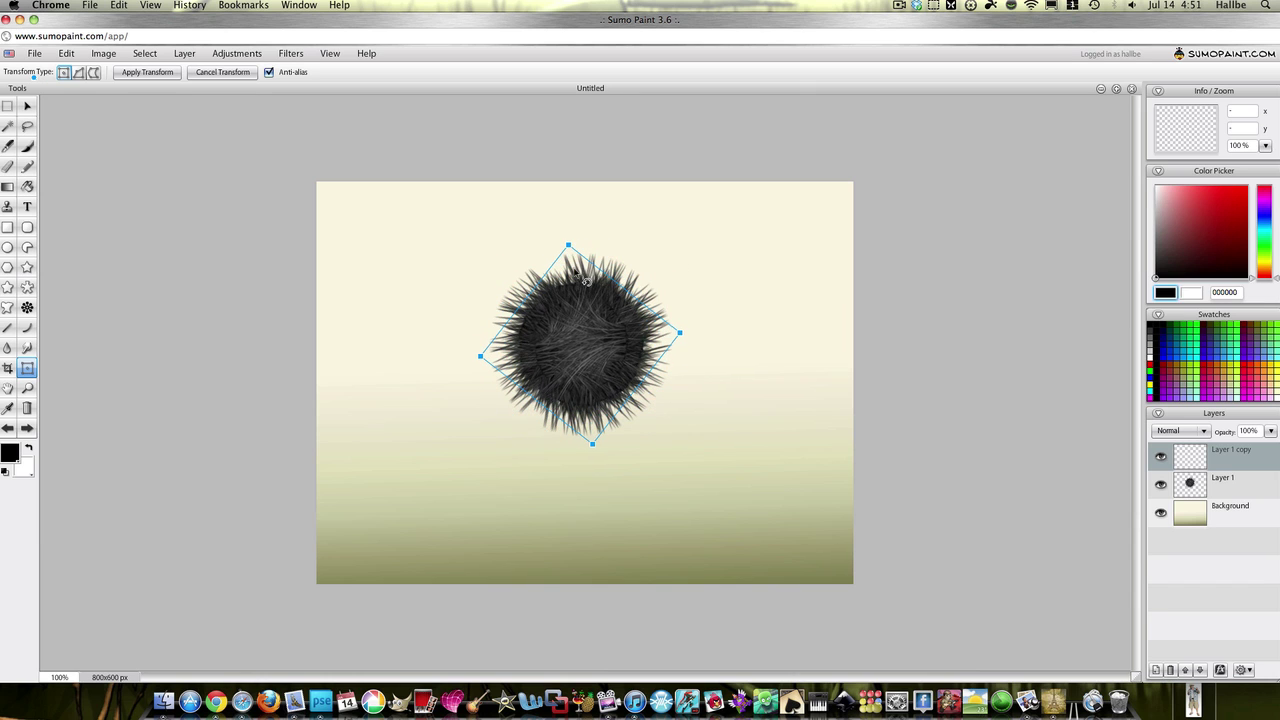
Apply the Negative adjustment to both Layer 1 and Layer 1 copy
left_click(1195, 490)
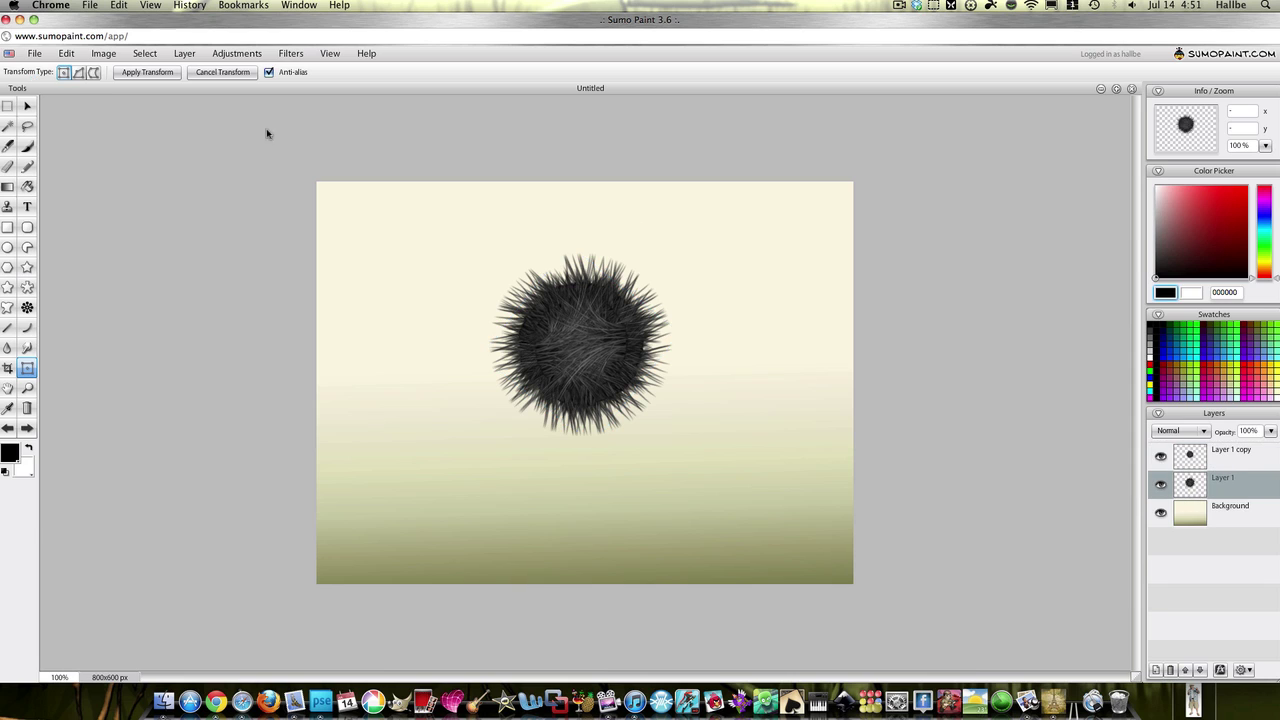
left_click(232, 52)
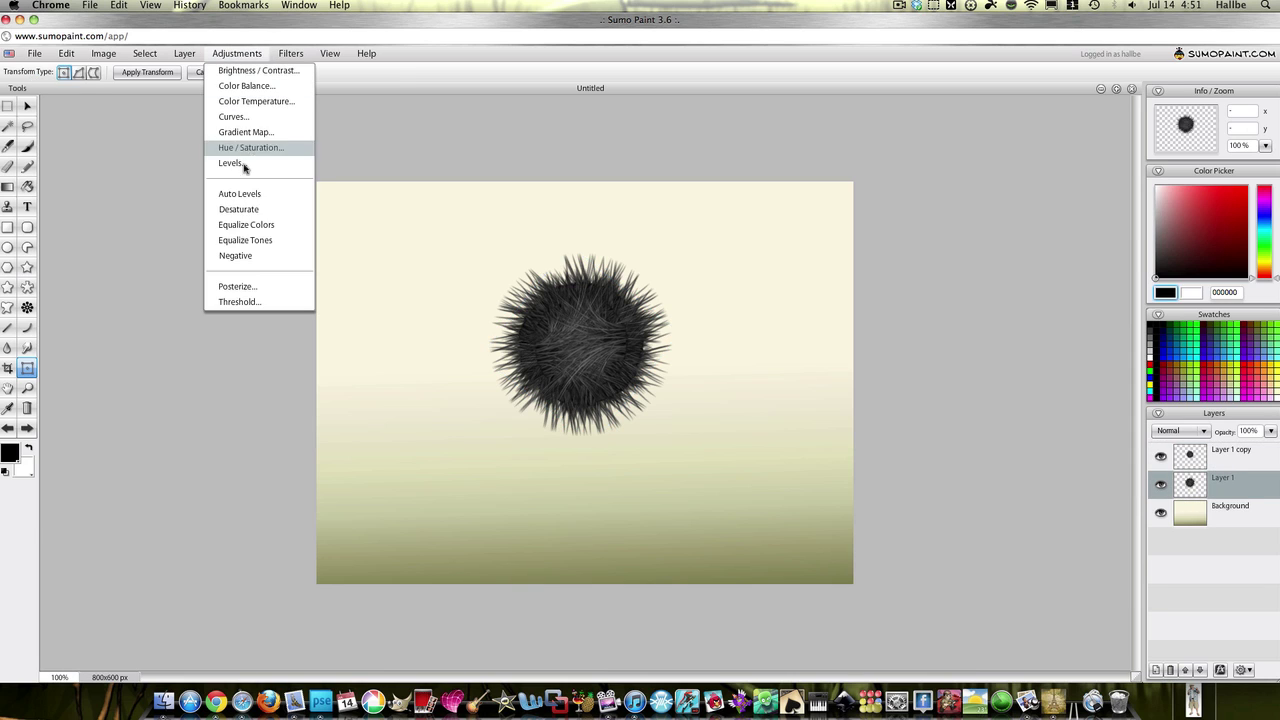
left_click(237, 255)
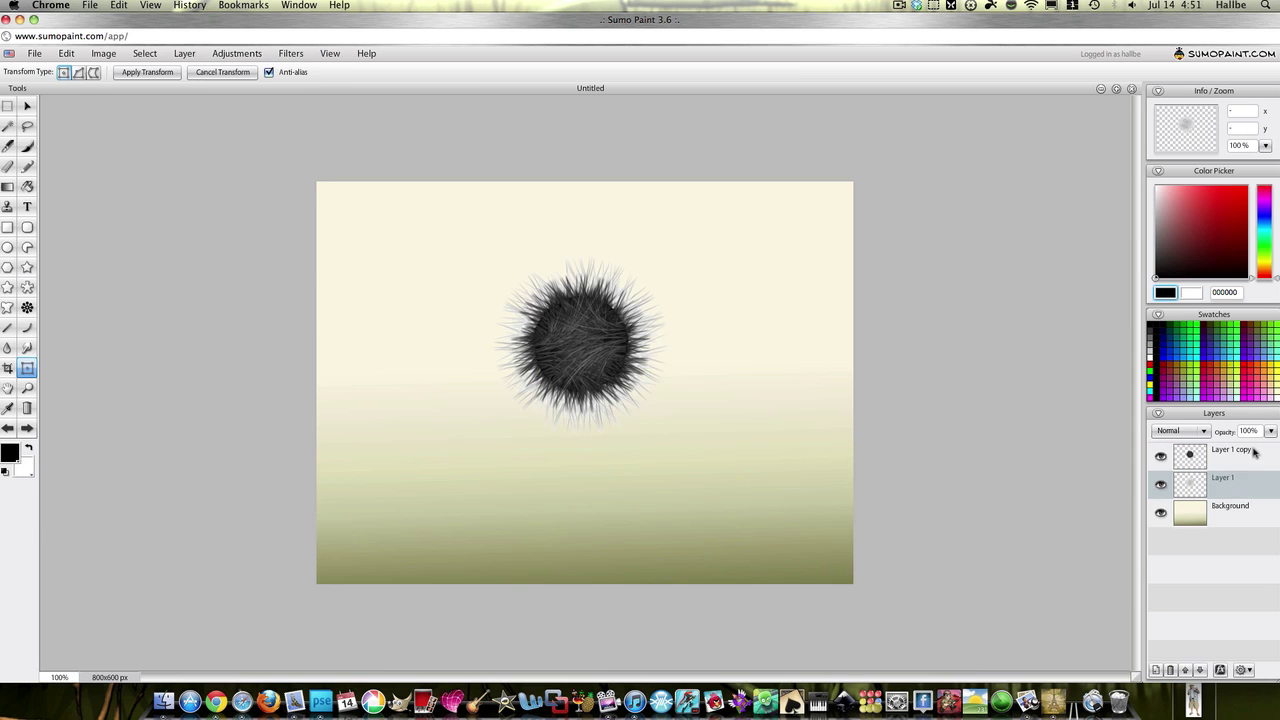
left_click(1202, 456)
left_click(238, 53)
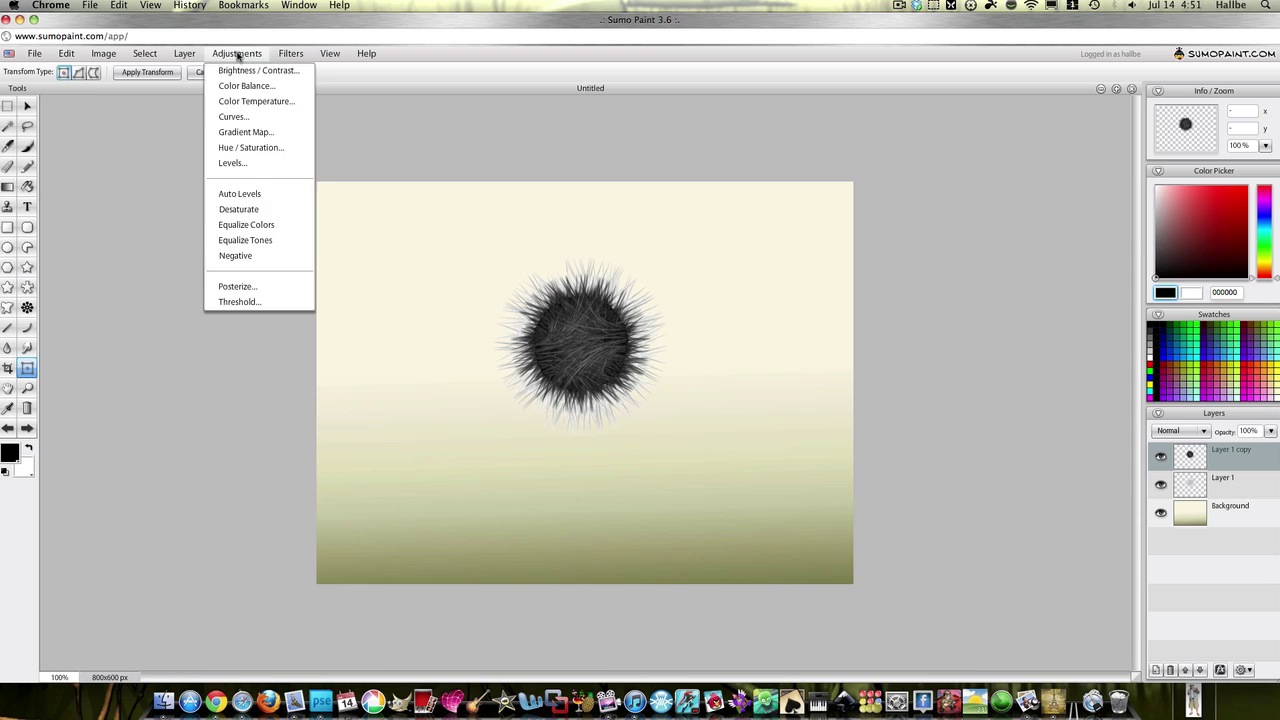
left_click(237, 255)
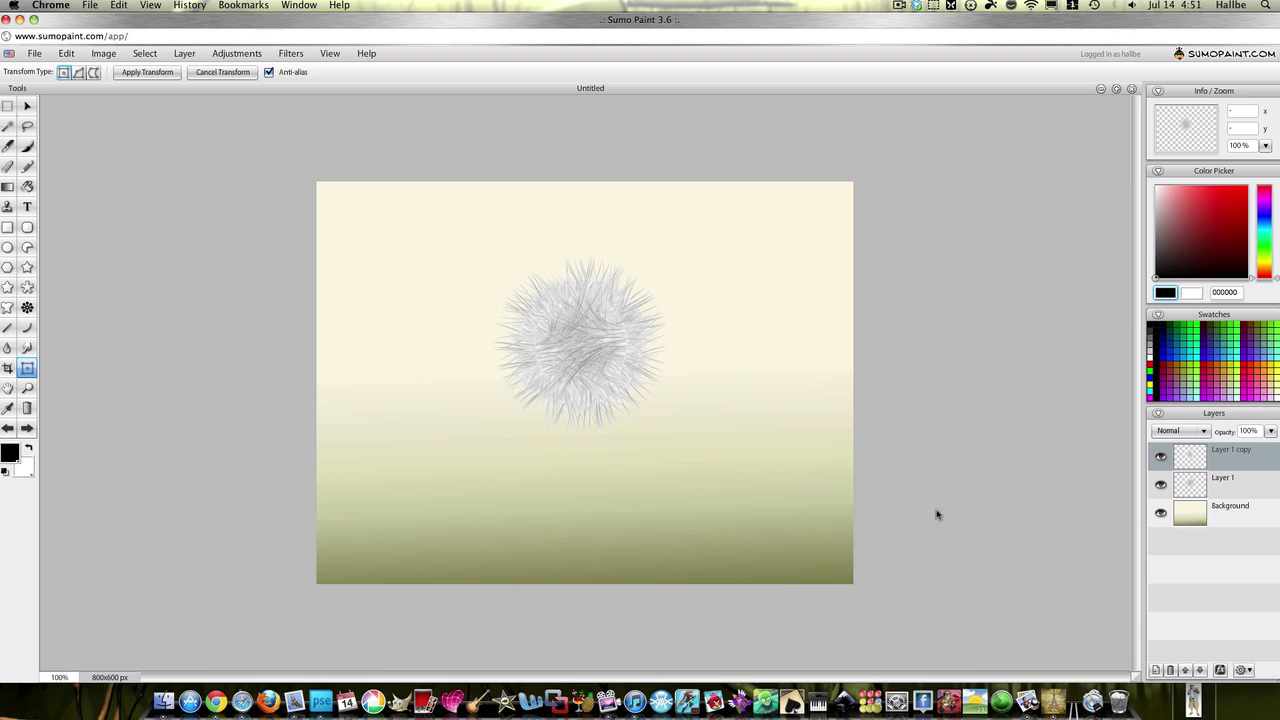
Colorize Layer 1 copy pale yellow using Hue / Saturation with hue -146, saturation -70 and slightly reduced brightness
left_click(1193, 460)
left_click(236, 53)
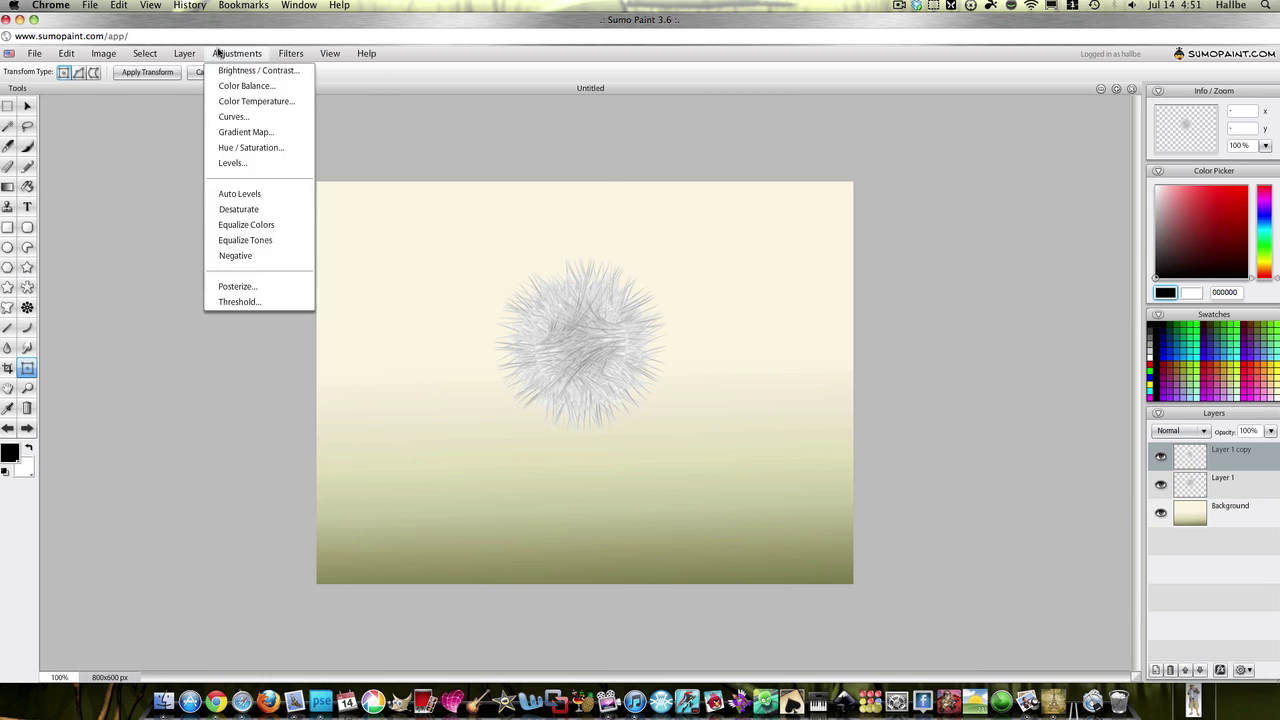
left_click(262, 149)
left_click(566, 419)
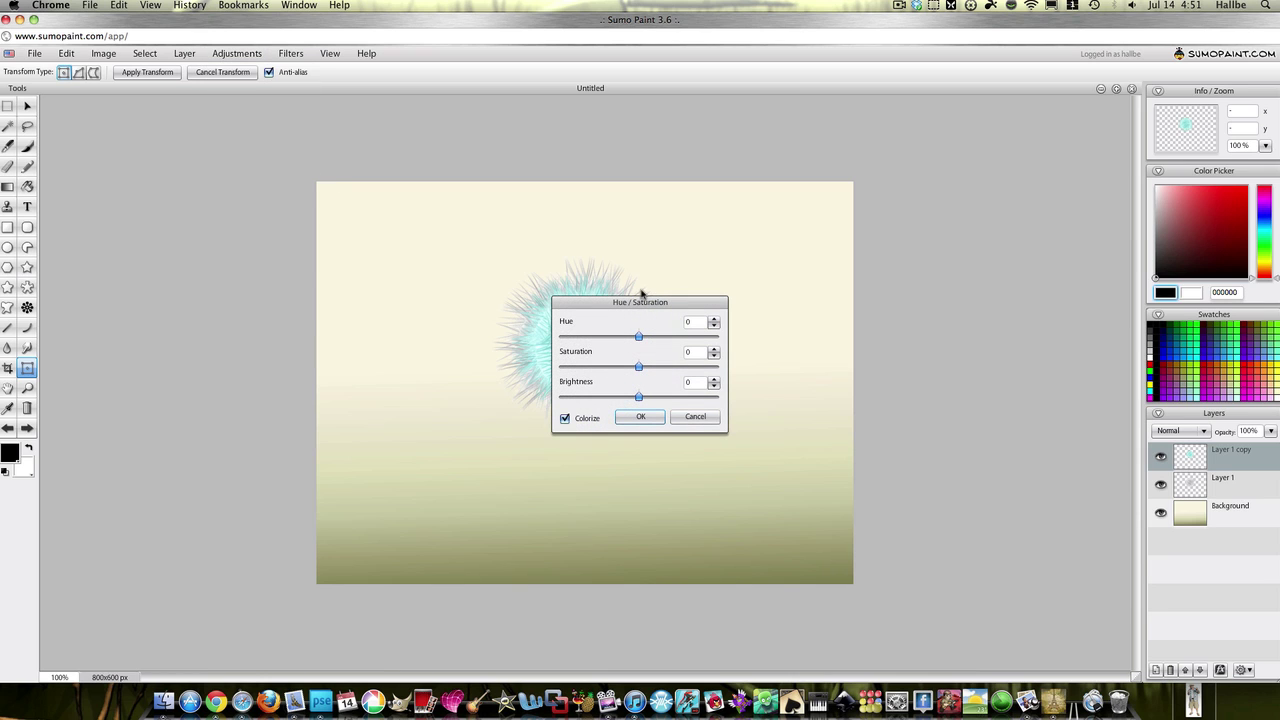
left_click_drag(645, 301, 867, 385)
left_click_drag(931, 410, 876, 411)
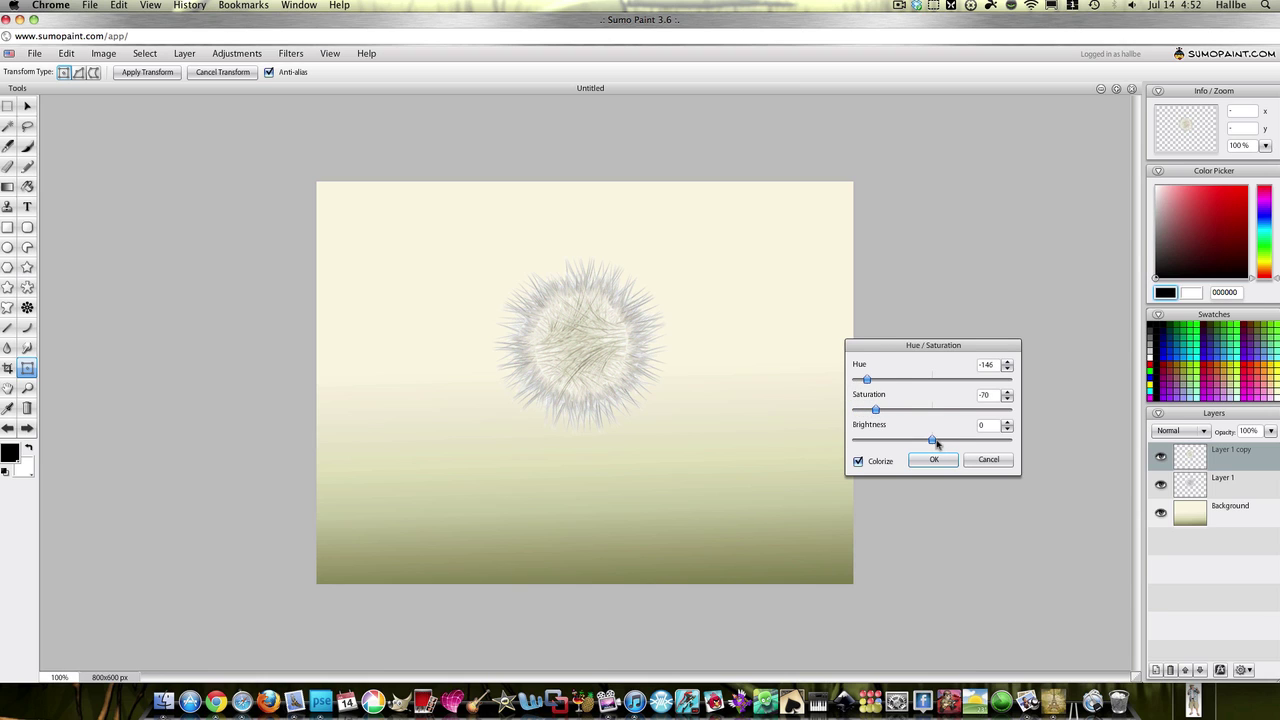
left_click_drag(935, 442, 924, 443)
left_click(936, 459)
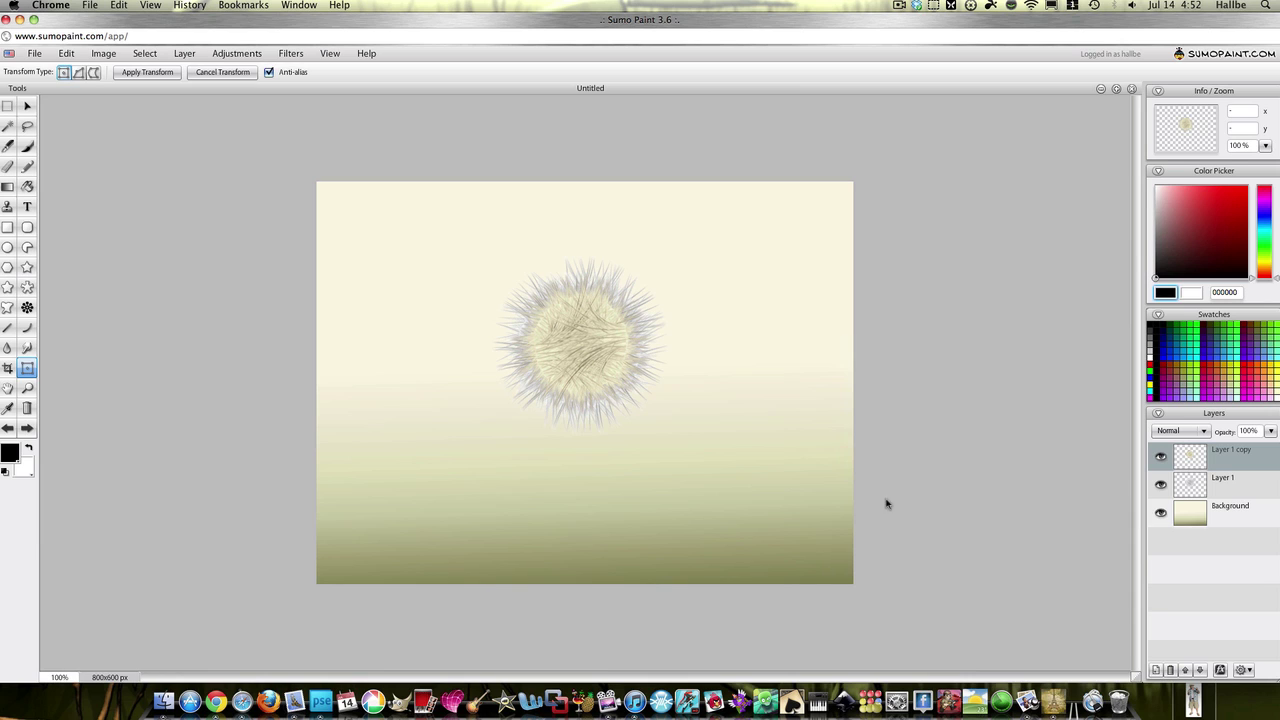
Merge Layer 1 copy down into Layer 1 and duplicate the merged layer
right_click(1188, 455)
left_click(1175, 493)
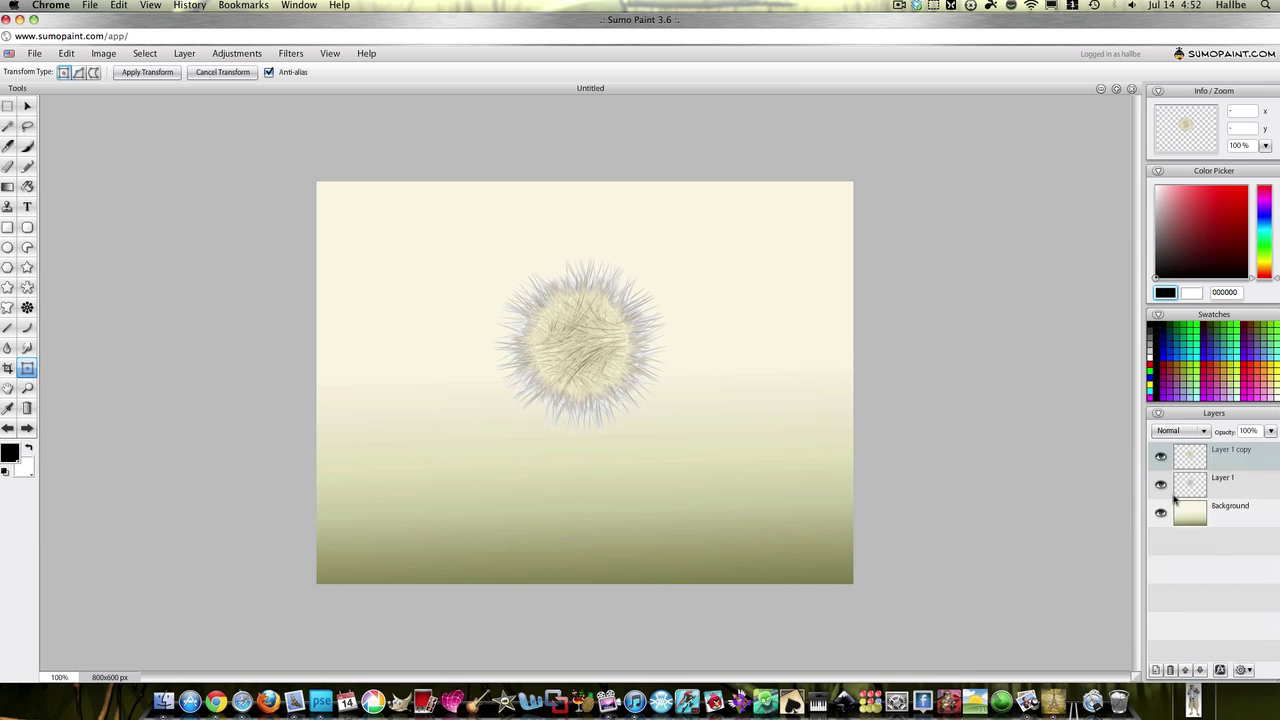
right_click(1192, 460)
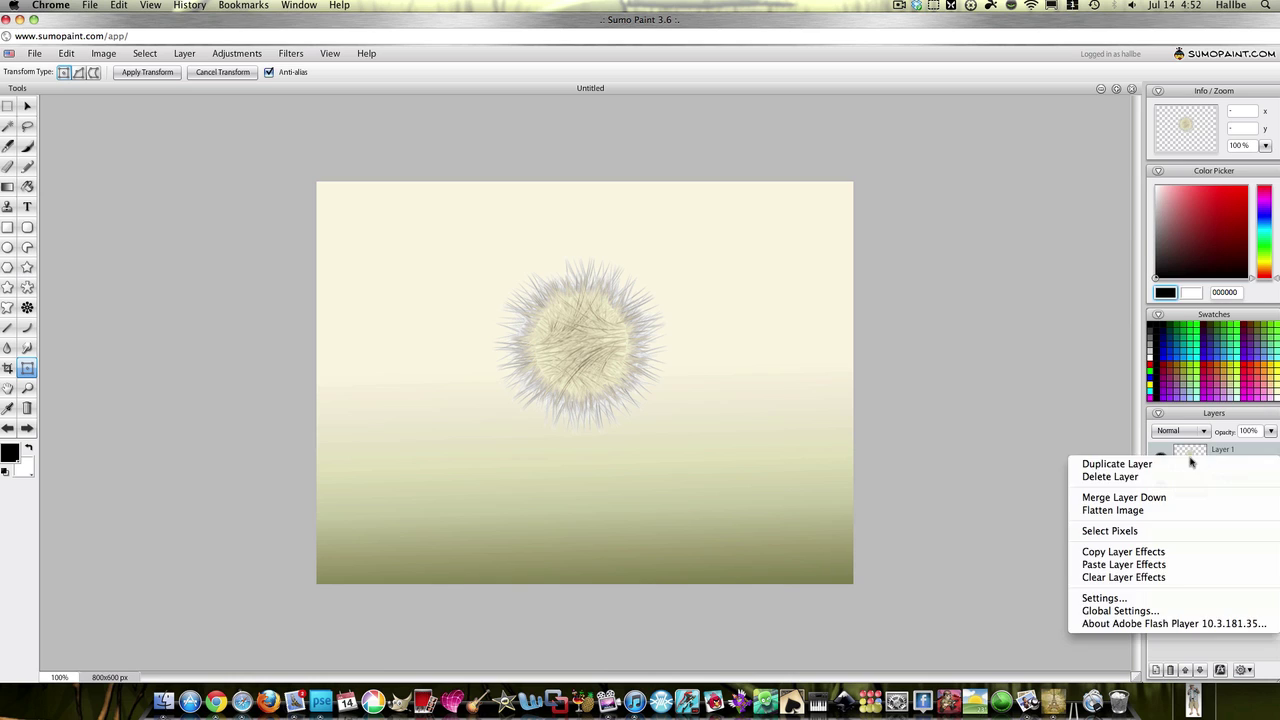
left_click(1117, 464)
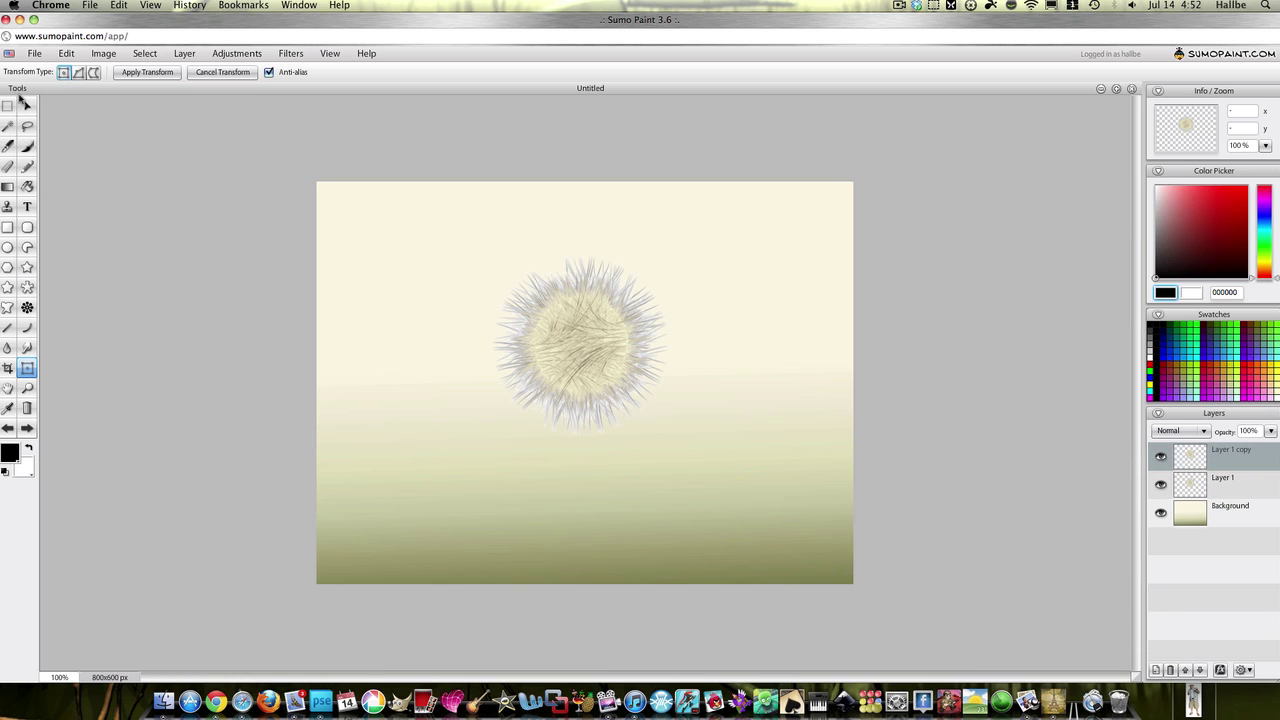
Shrink and rotate Layer 1 copy over the centre of the ball with Free Transform
left_click(27, 106)
right_click(595, 352)
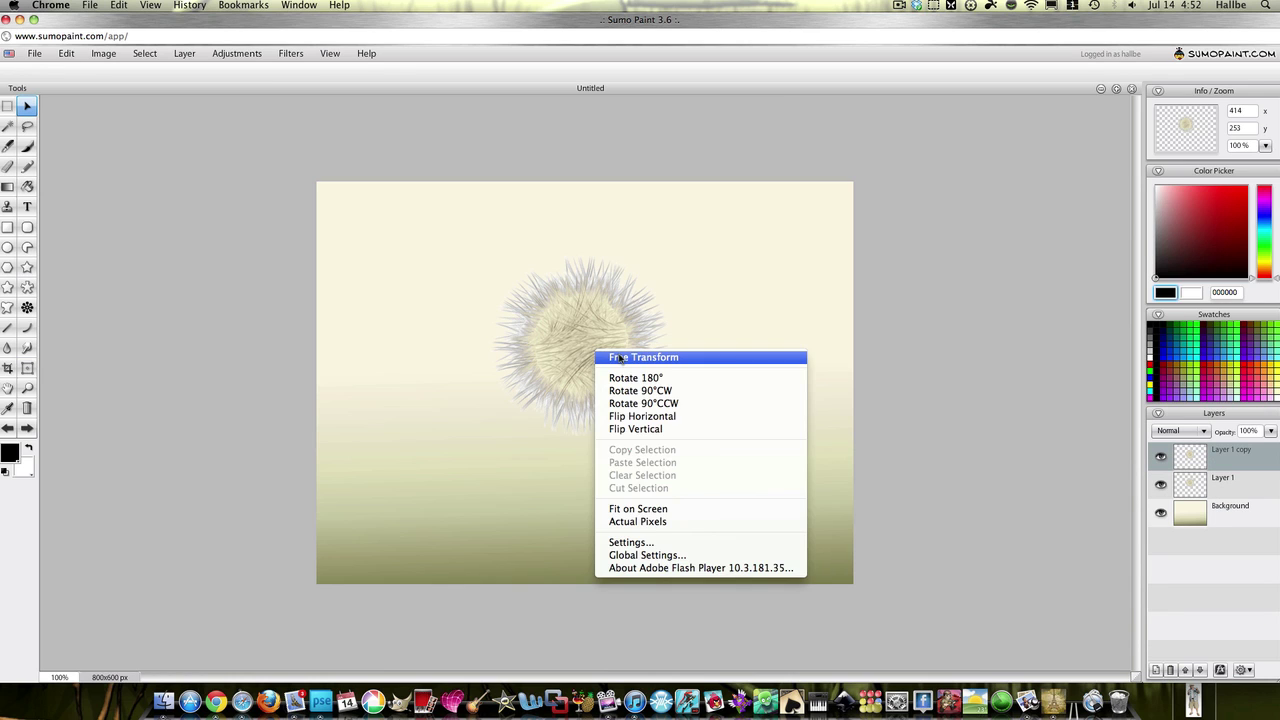
left_click(620, 357)
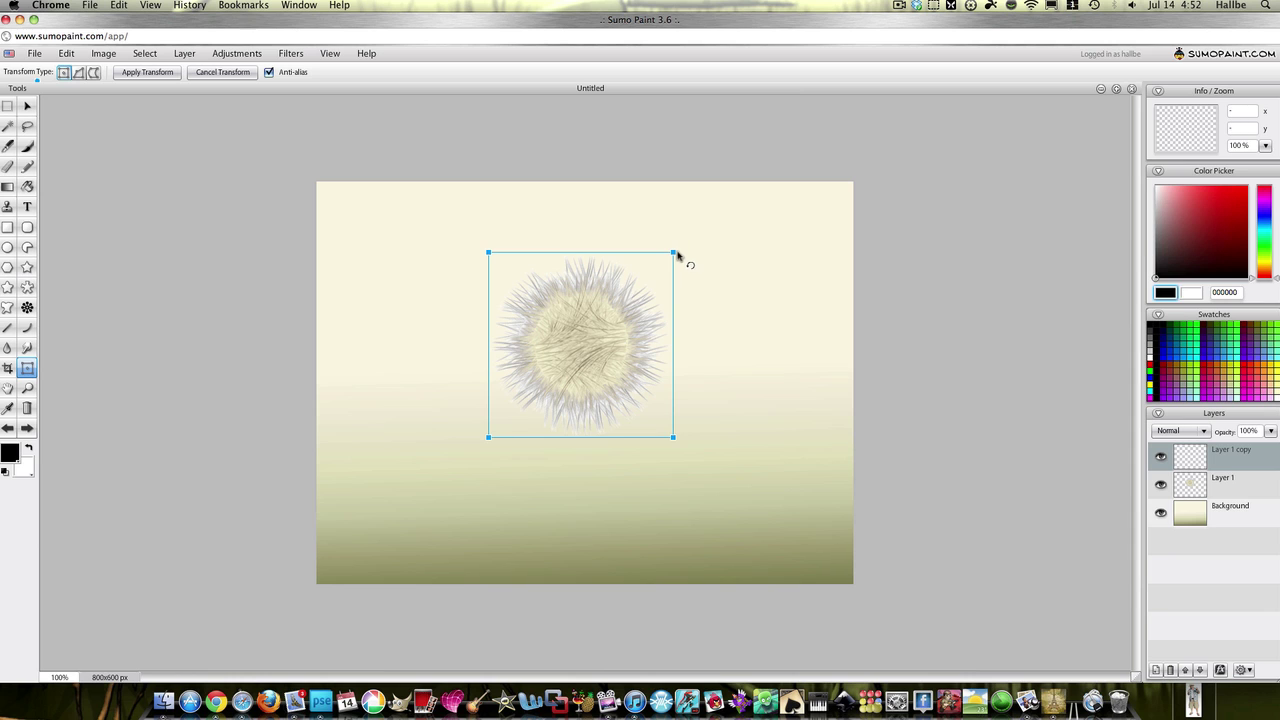
left_click_drag(675, 255, 571, 264)
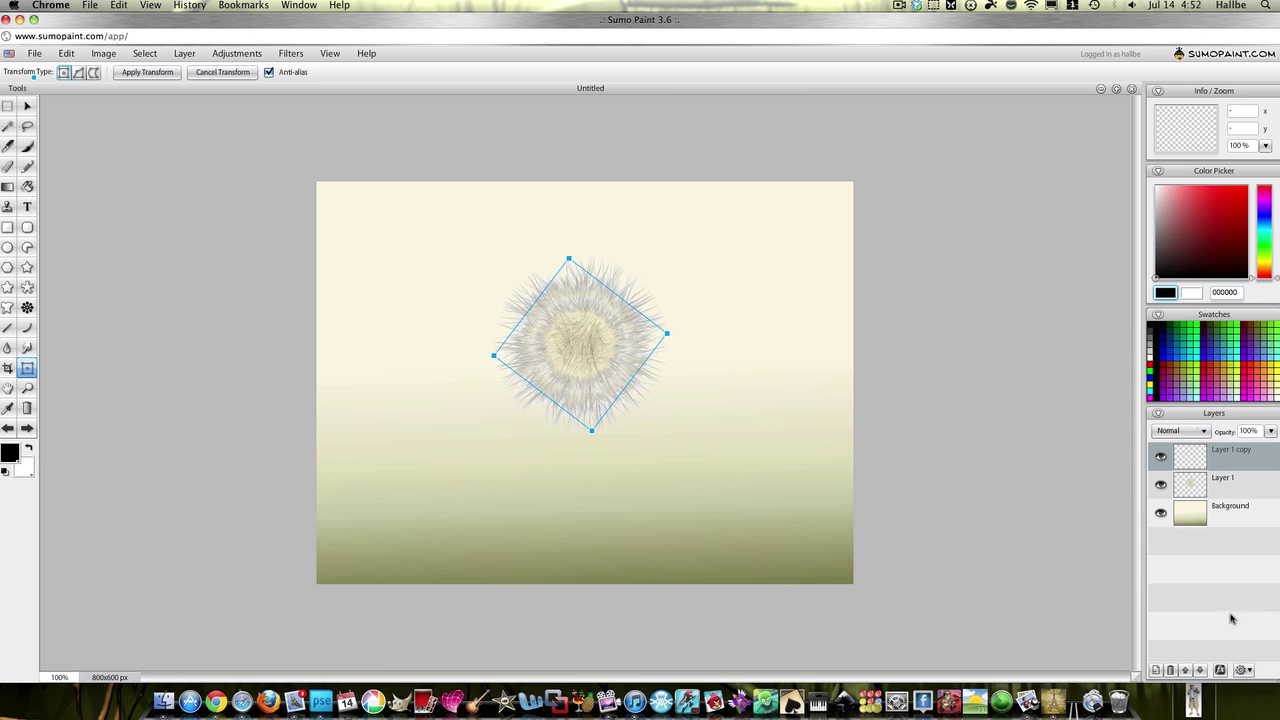
Duplicate Layer 1 copy, then rotate and shrink the new topmost ball inside the previous one with Free Transform
right_click(1196, 462)
left_click(1100, 461)
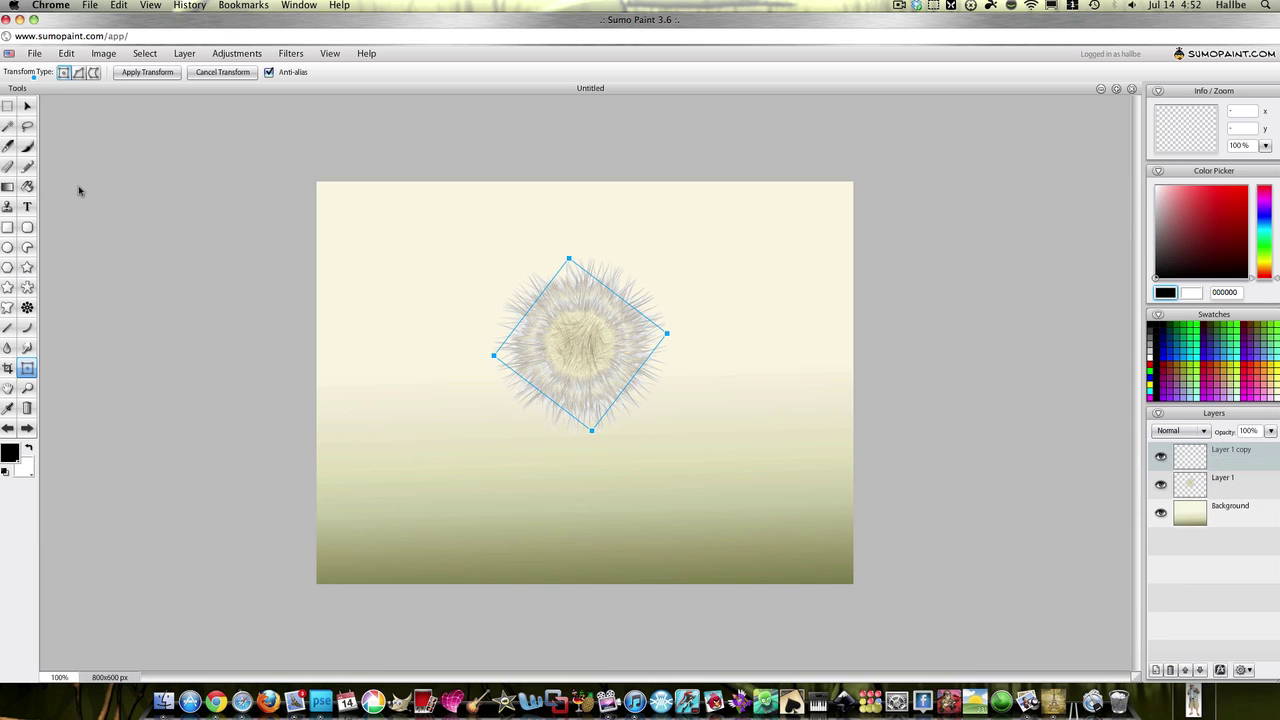
left_click(27, 106)
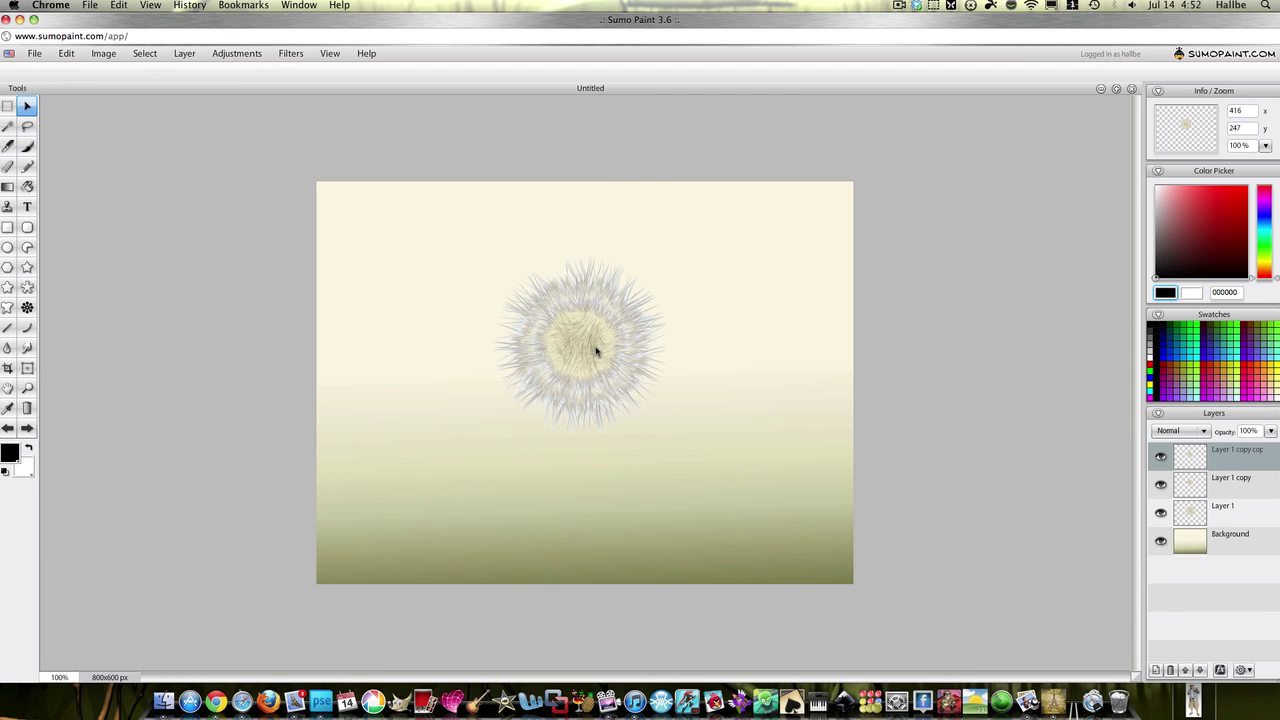
right_click(599, 352)
left_click(601, 353)
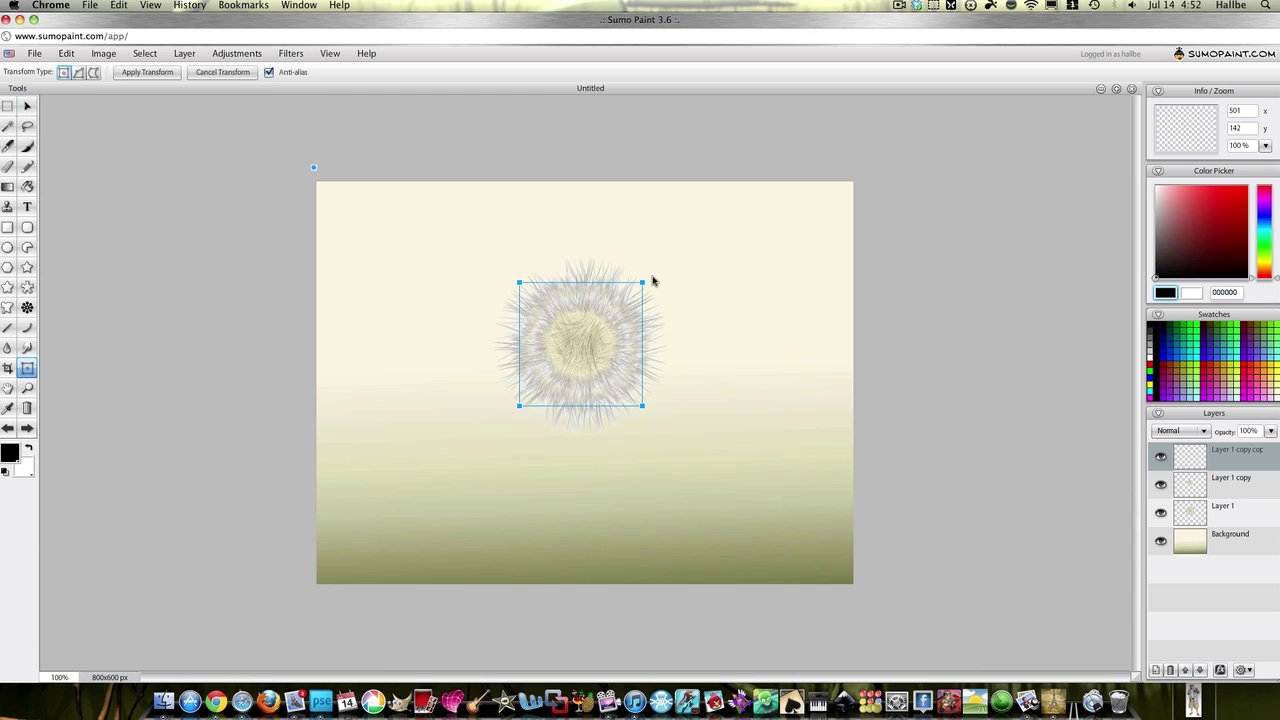
left_click_drag(654, 289, 571, 275)
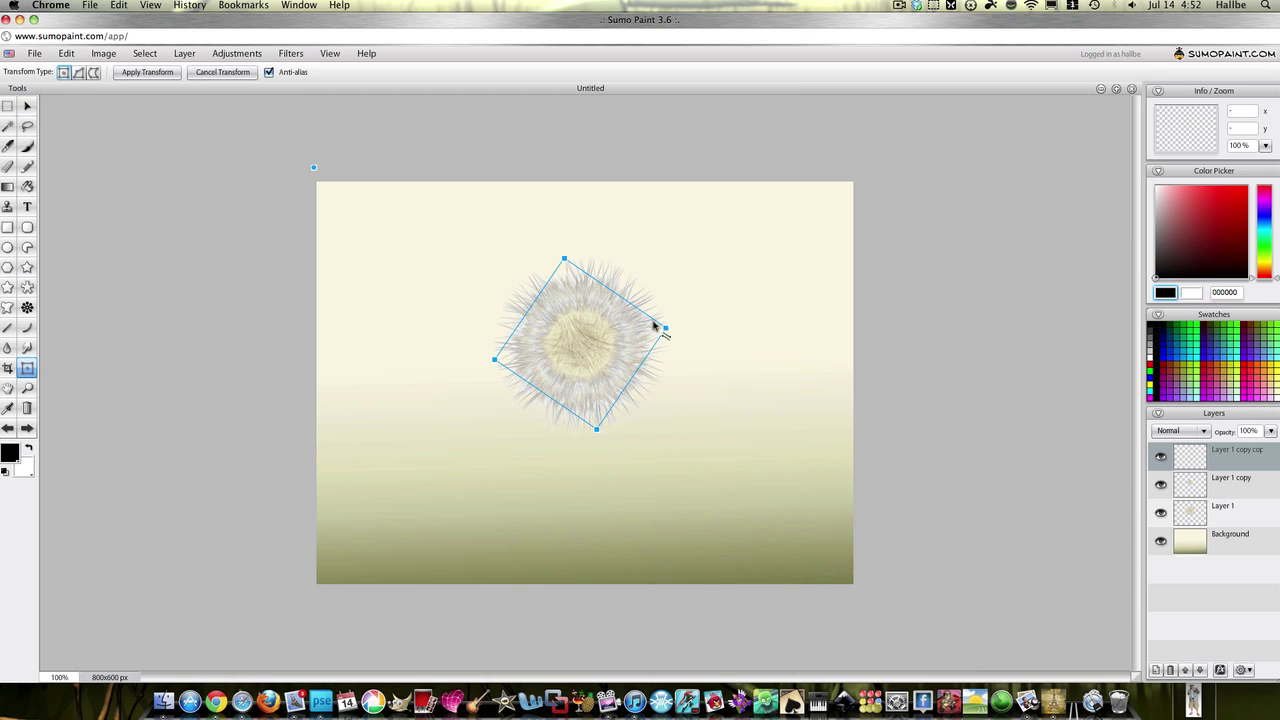
left_click_drag(665, 332, 634, 334)
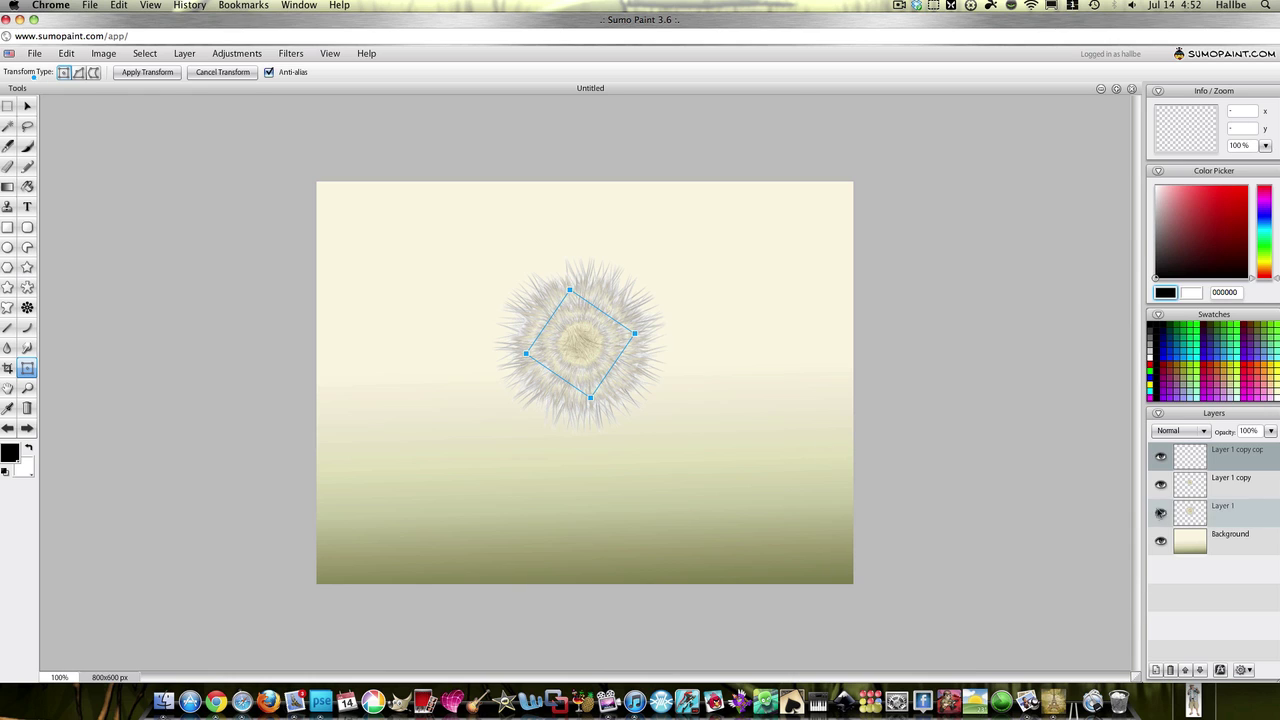
Duplicate the topmost layer again and rotate and shrink this copy into the ball's innermost centre
right_click(1188, 459)
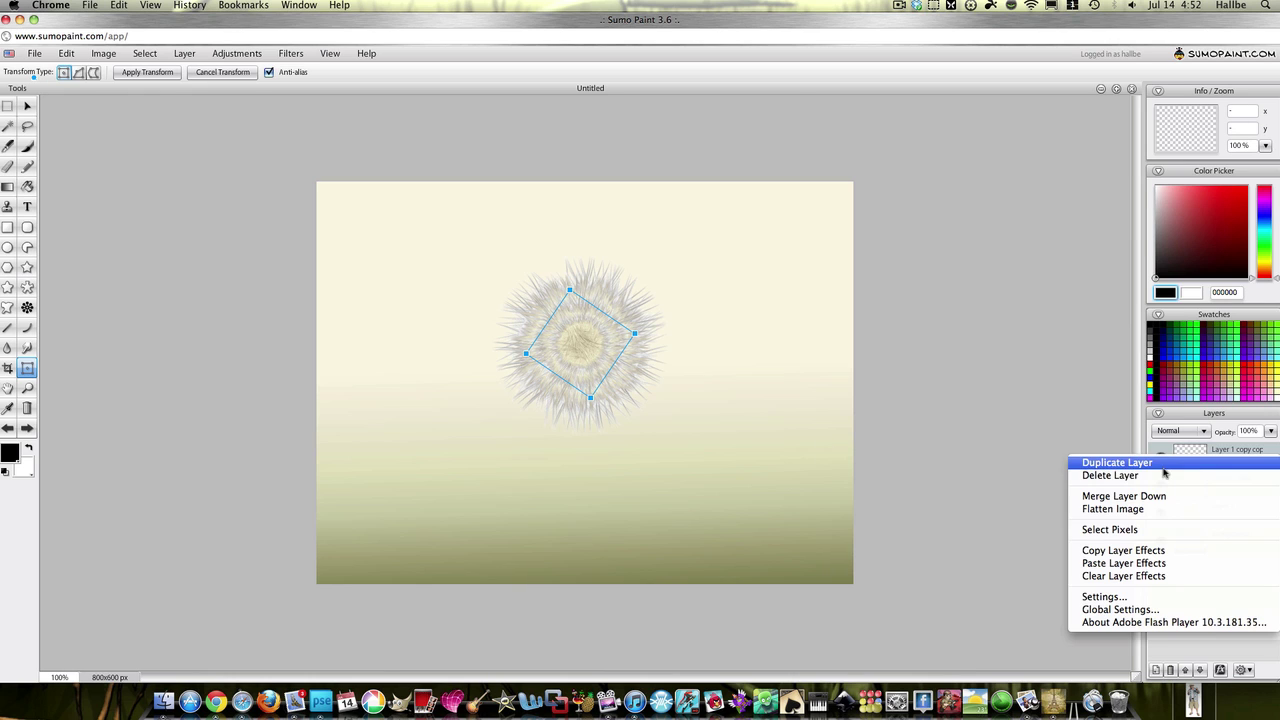
left_click(1166, 462)
left_click(27, 108)
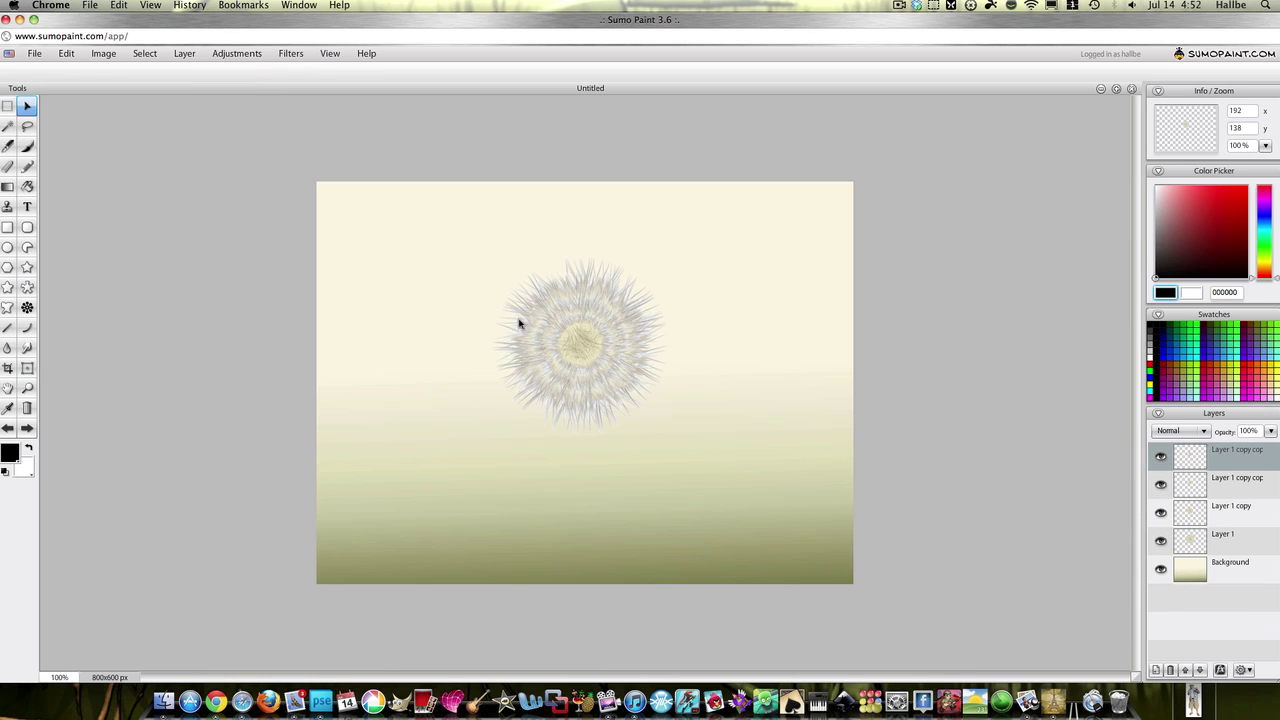
right_click(574, 349)
left_click(587, 354)
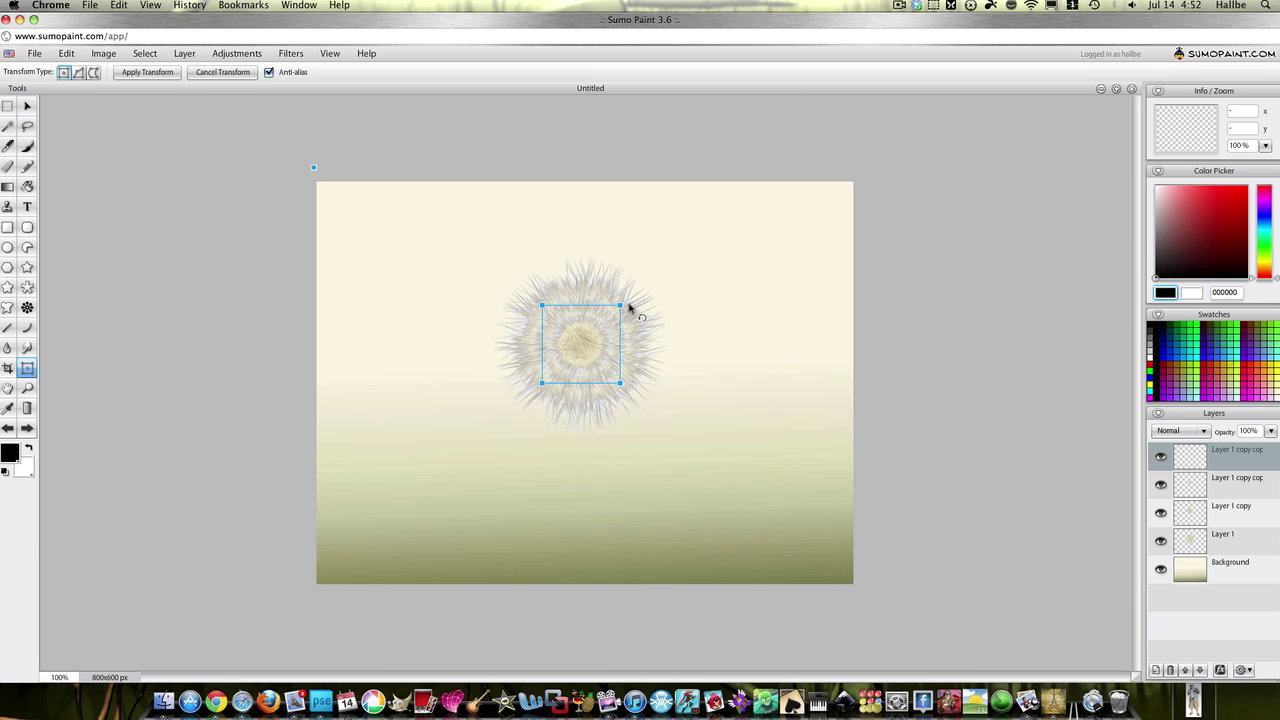
left_click_drag(646, 300, 578, 311)
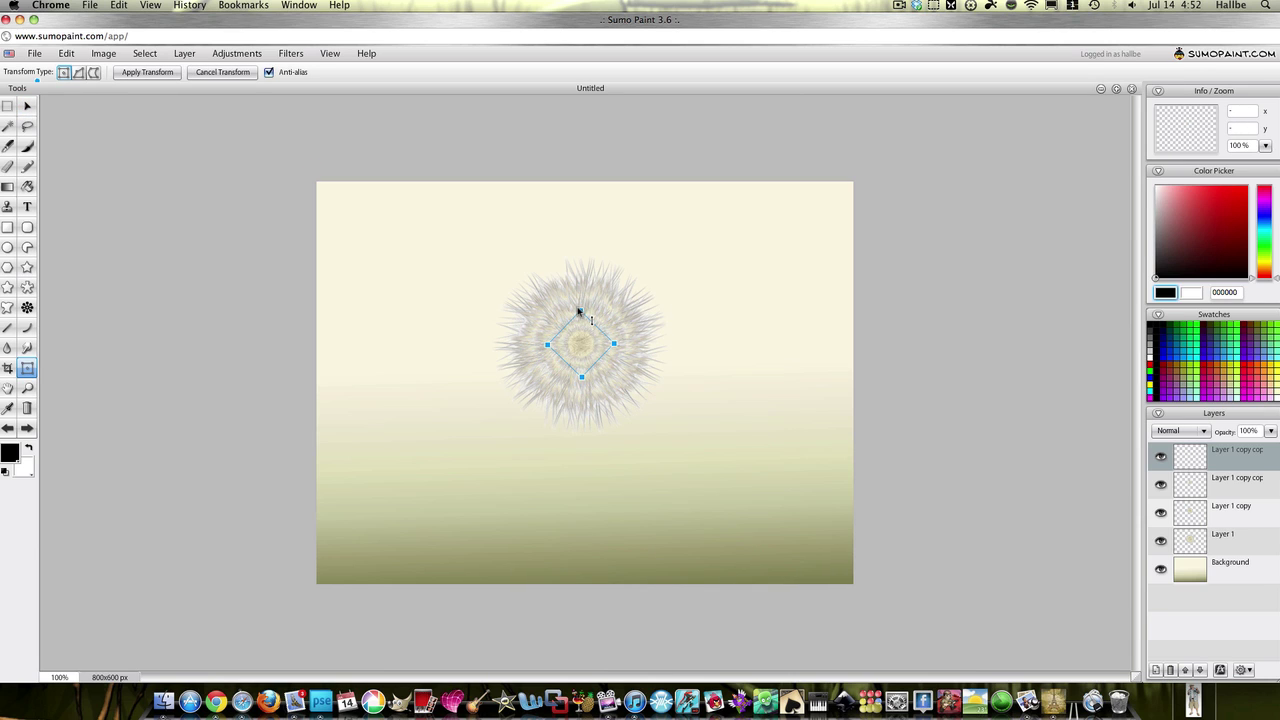
left_click(1192, 542)
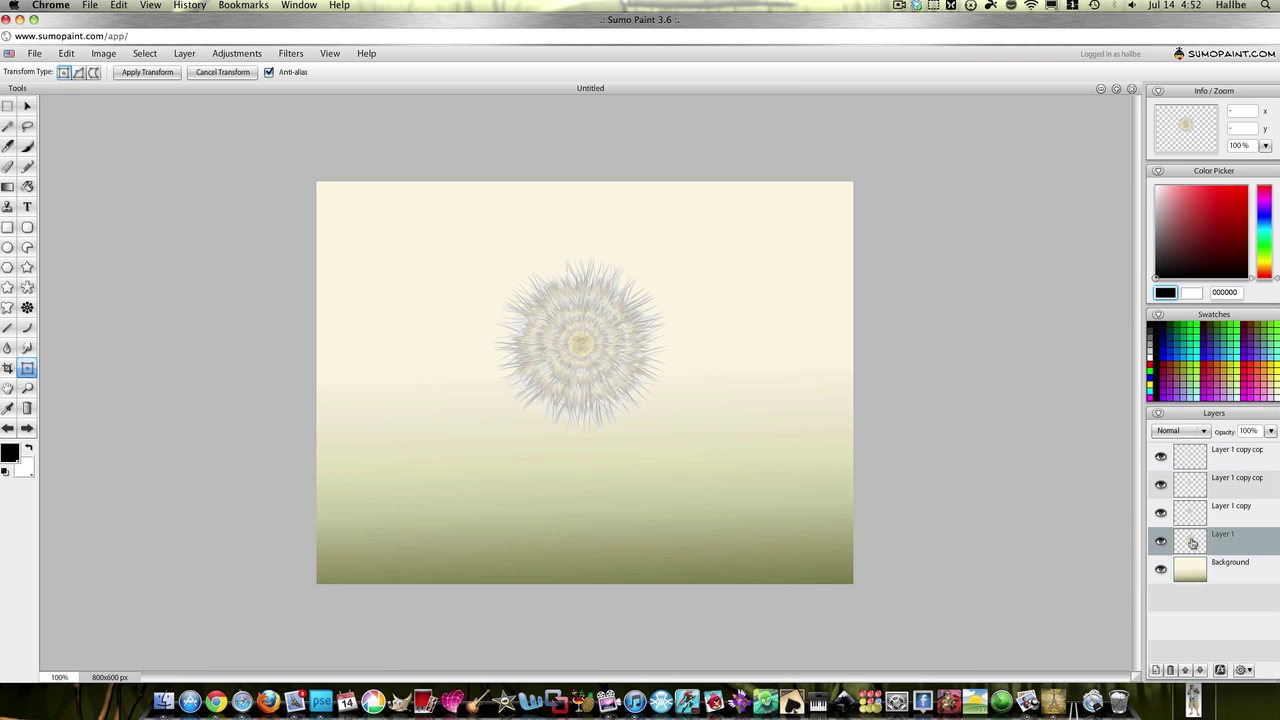
Merge all the ball copies down into Layer 1, one layer at a time
right_click(1200, 460)
left_click(1184, 499)
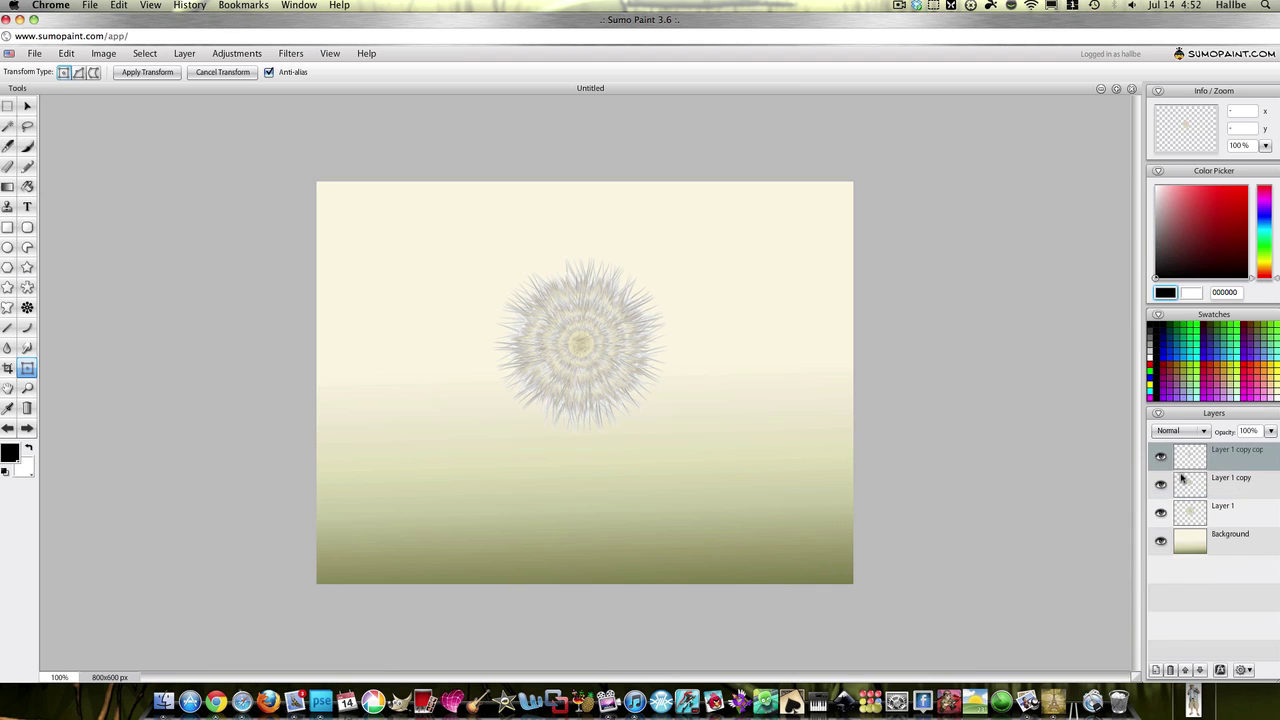
right_click(1184, 463)
left_click(1184, 503)
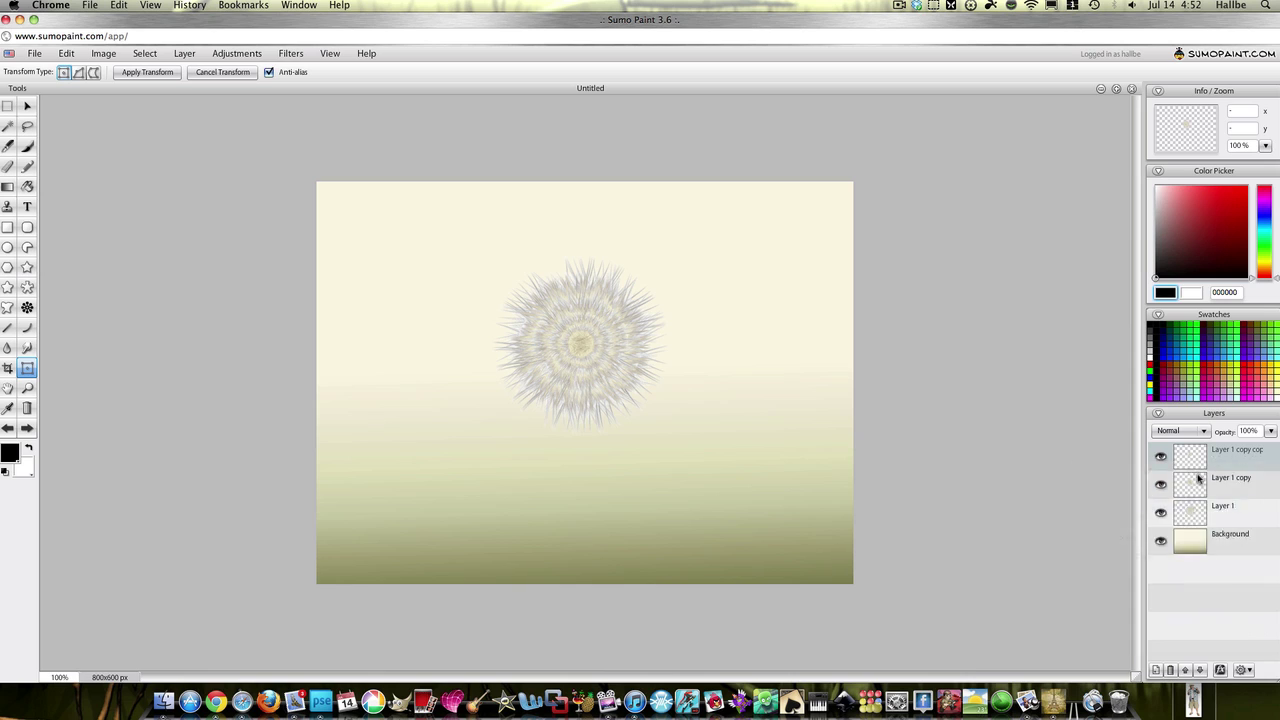
right_click(1194, 466)
left_click(1192, 507)
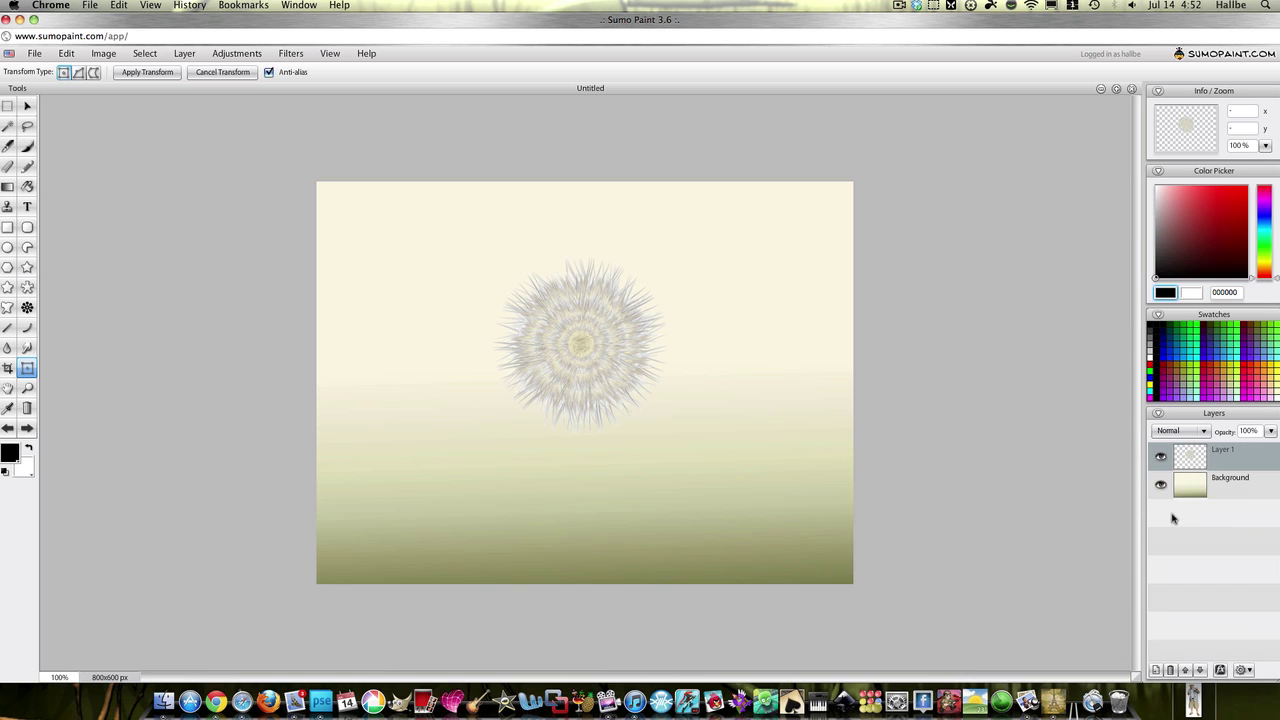
Darken the Background layer using Hue / Saturation with brightness -62
left_click(1184, 495)
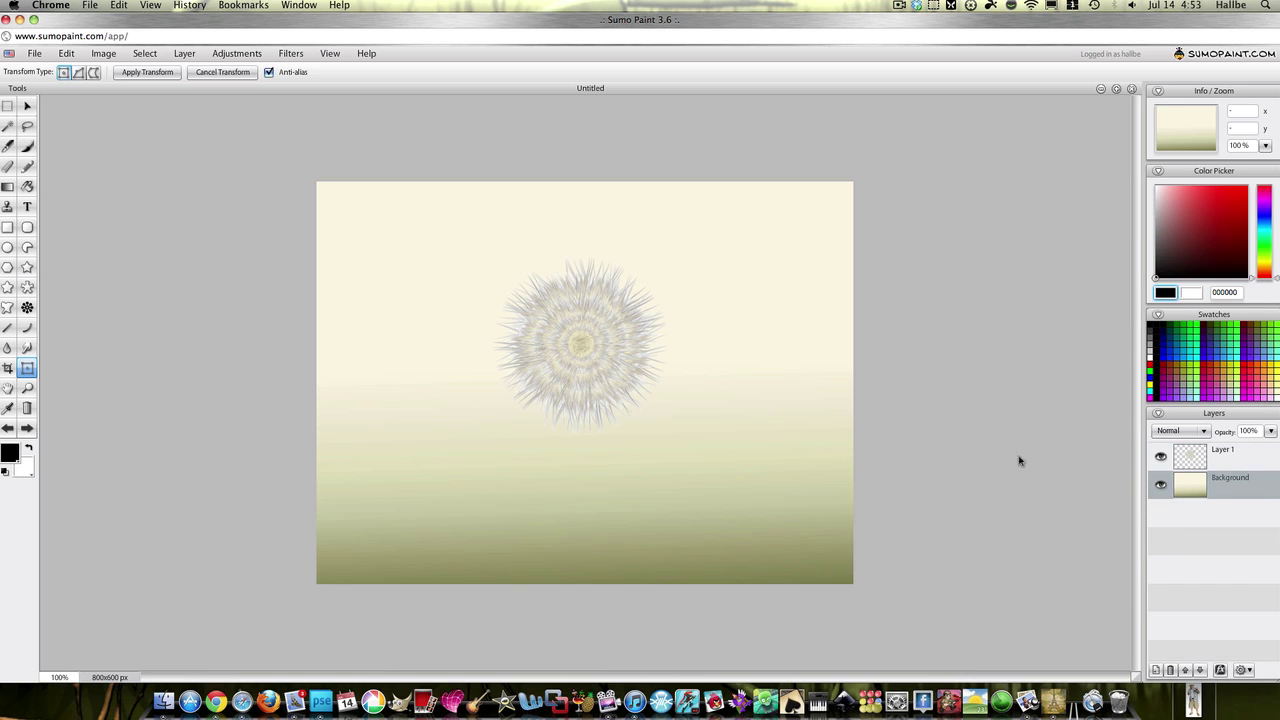
left_click(237, 55)
left_click(268, 148)
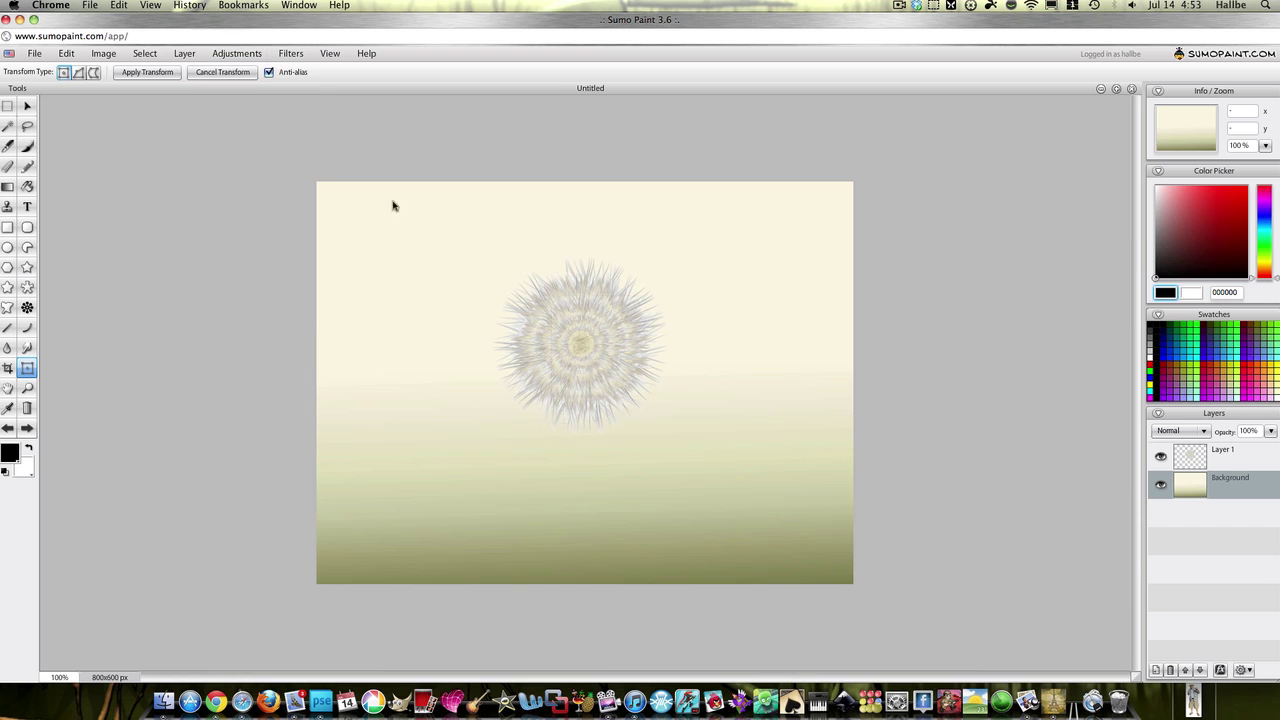
left_click_drag(639, 395, 620, 396)
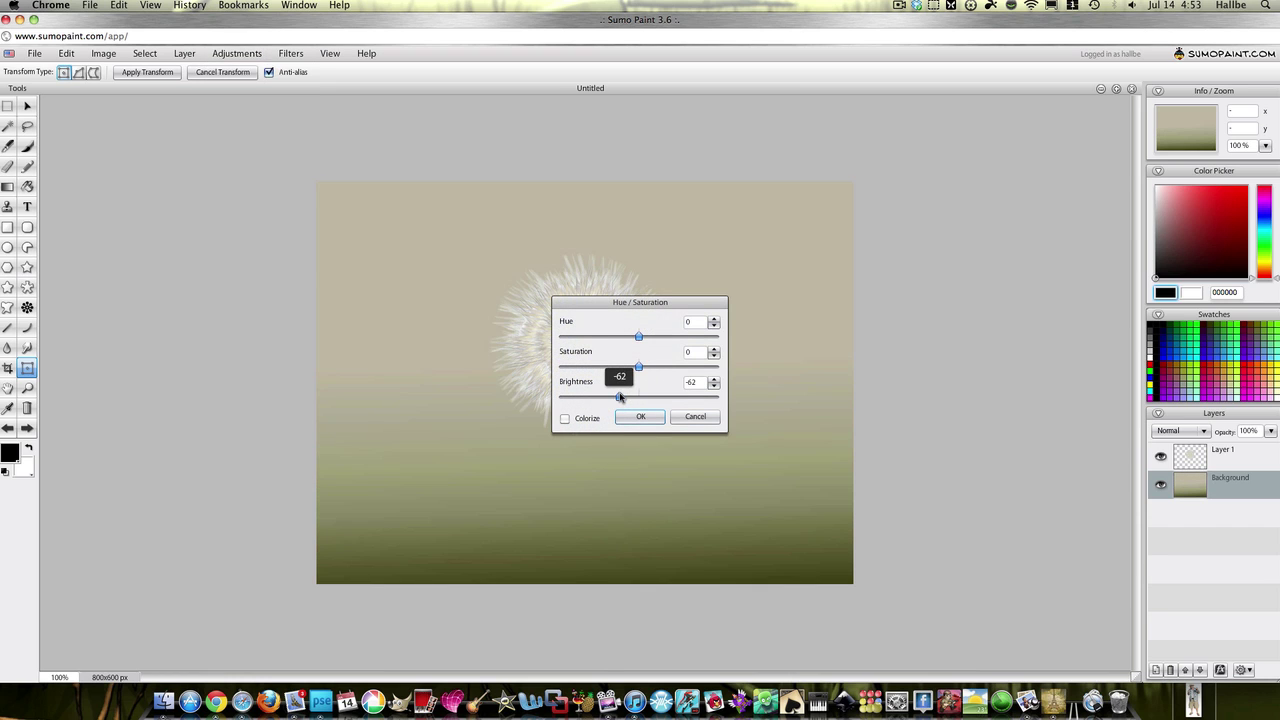
left_click(639, 416)
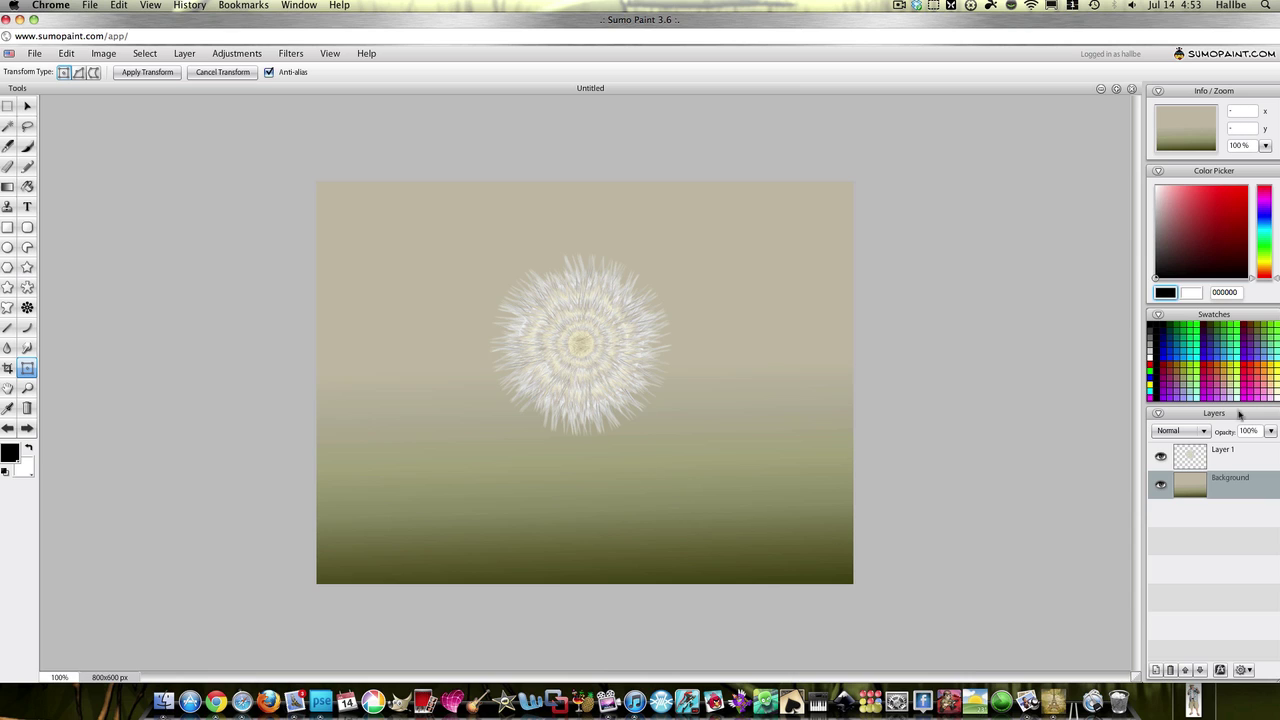
Duplicate Layer 1 and start a Radial Blur on the original Layer 1, placing the blur centre on the middle of the ball
right_click(1187, 463)
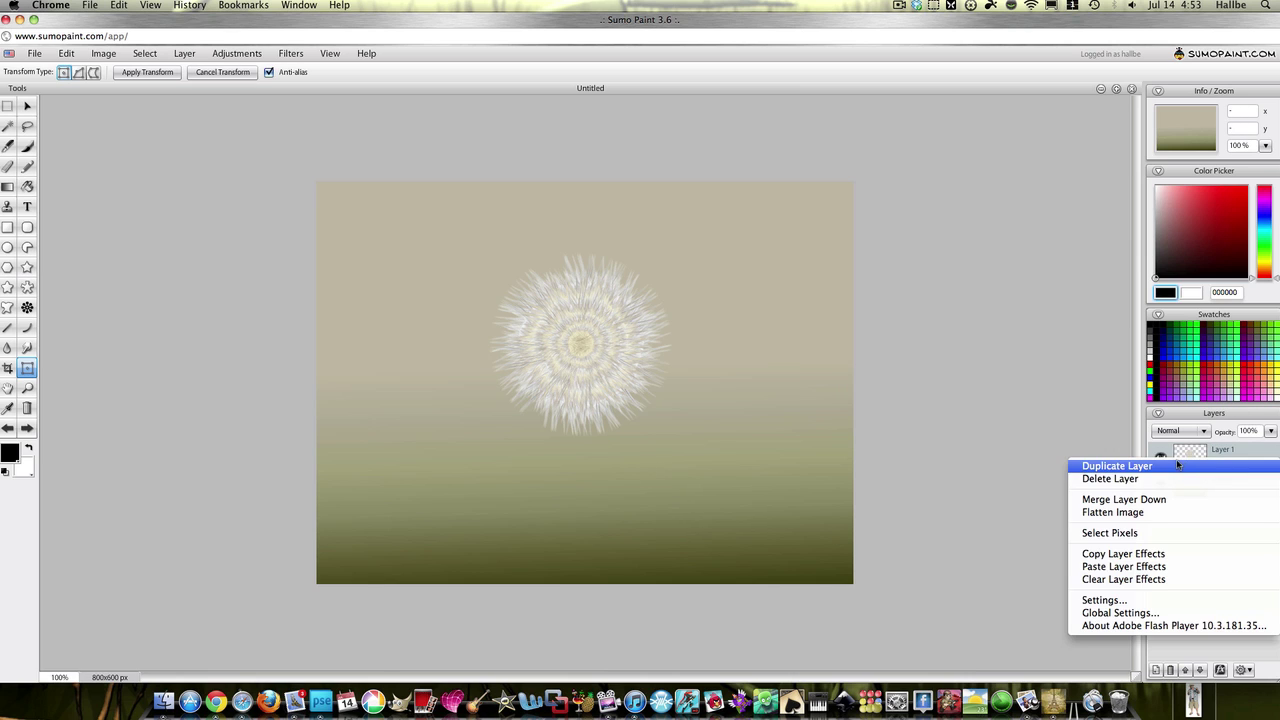
left_click(1182, 465)
left_click(1196, 486)
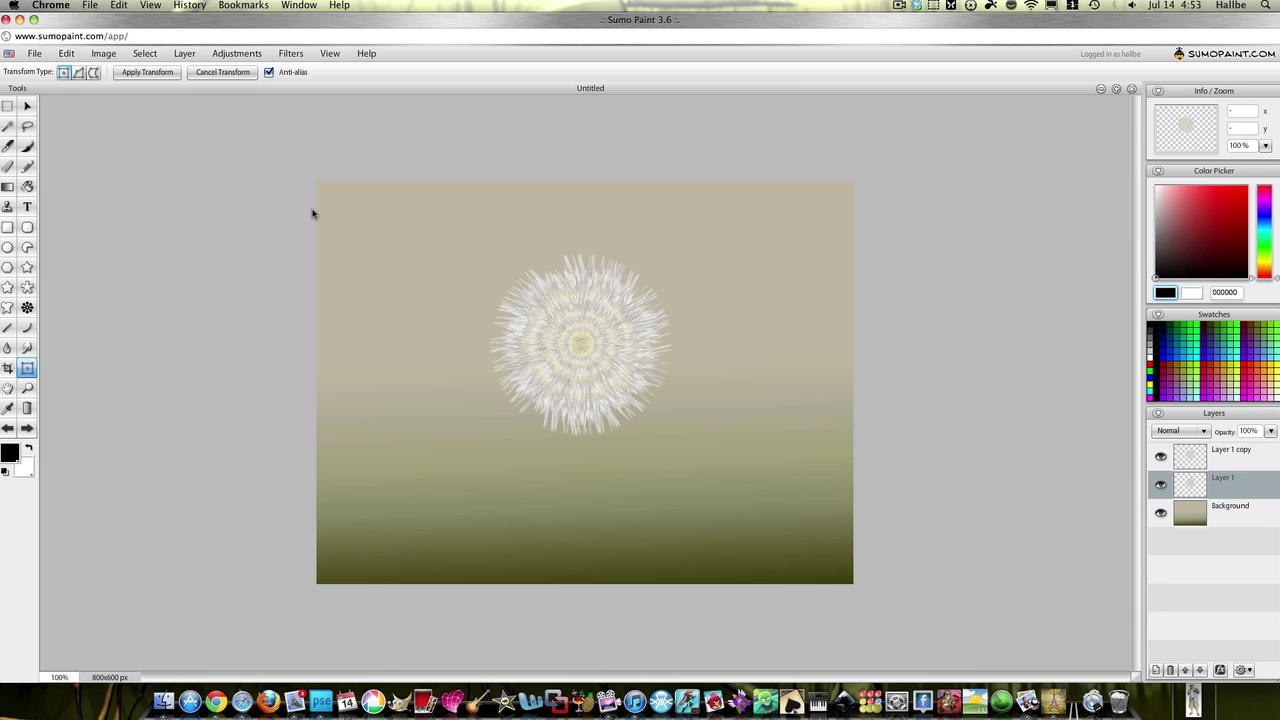
left_click(290, 53)
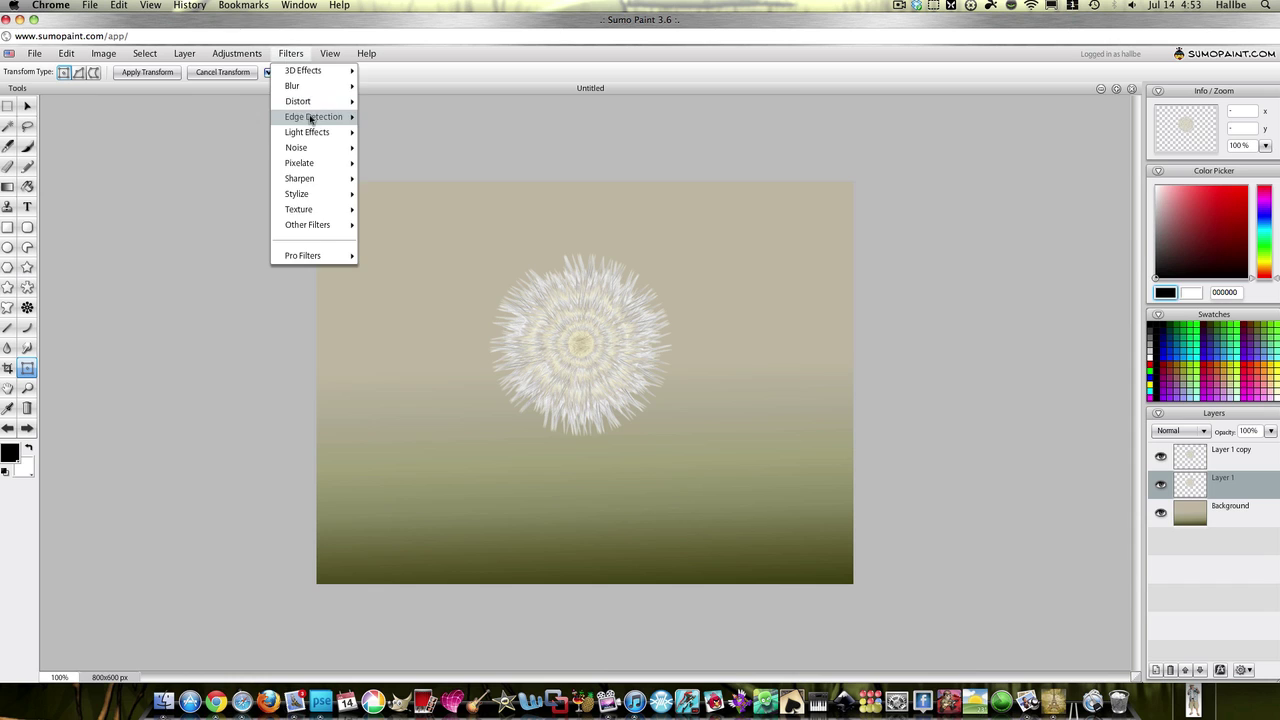
mouse_move(330, 86)
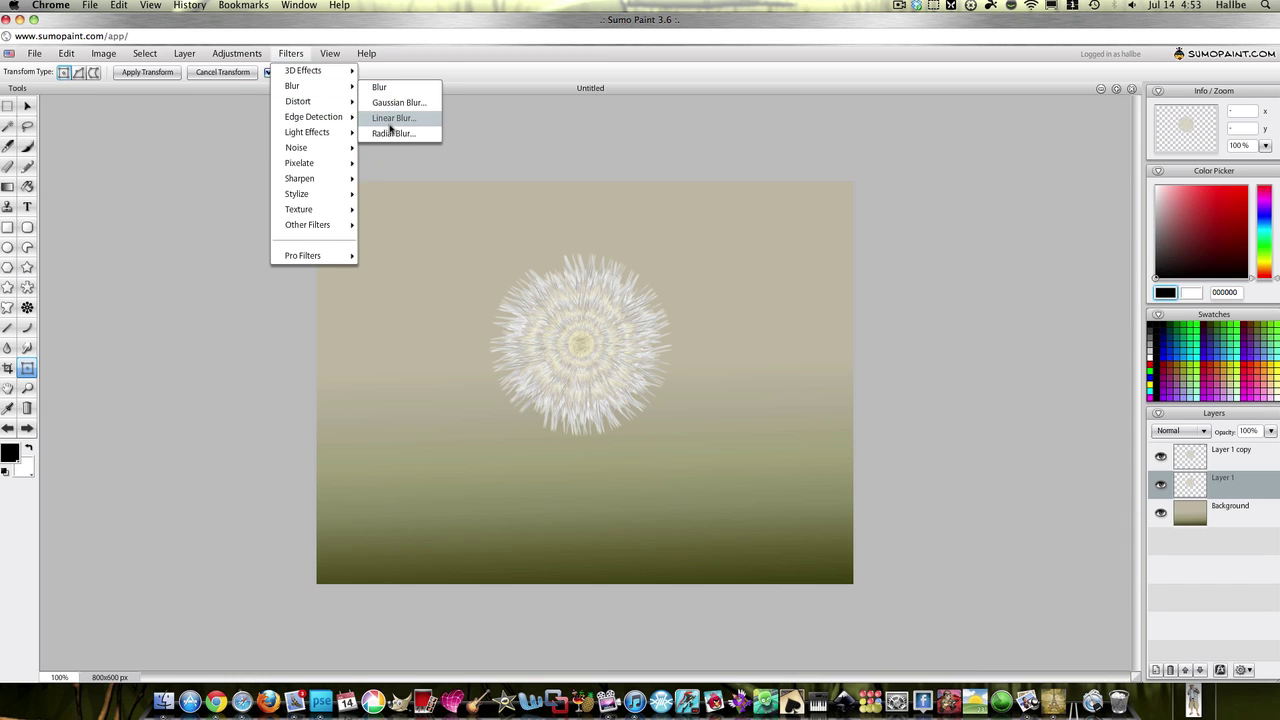
left_click(394, 133)
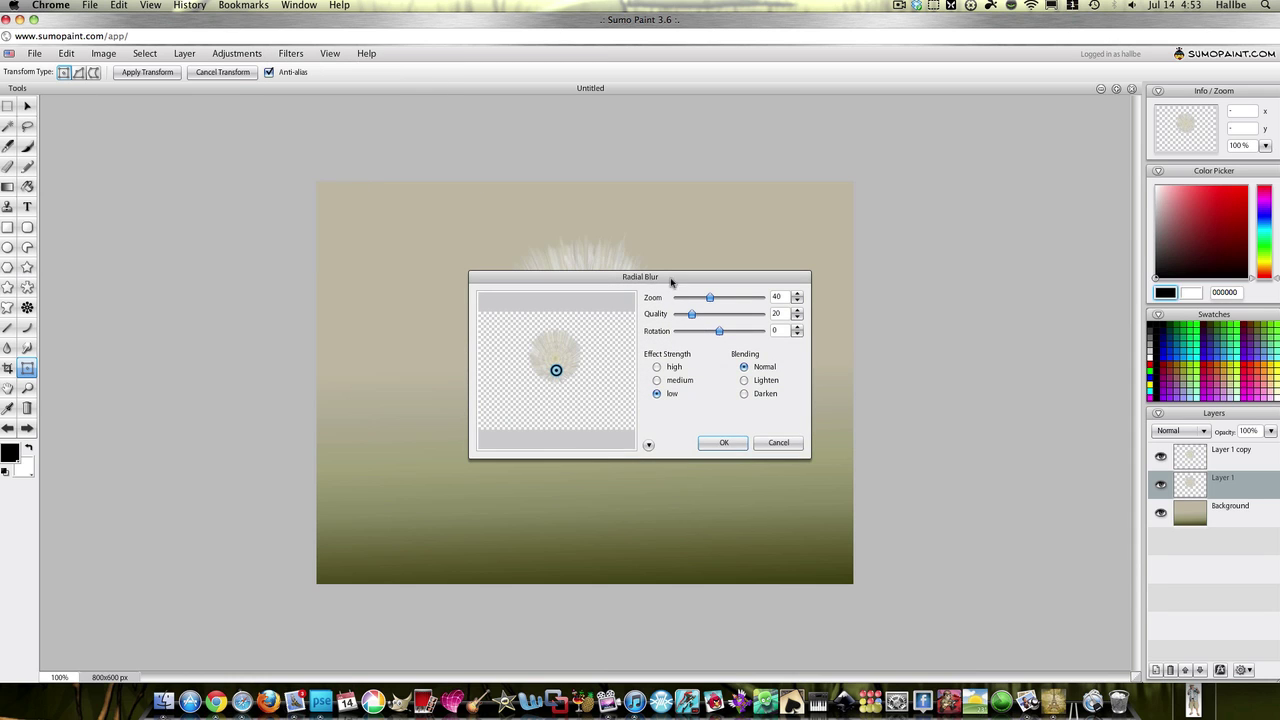
left_click_drag(670, 281, 1020, 251)
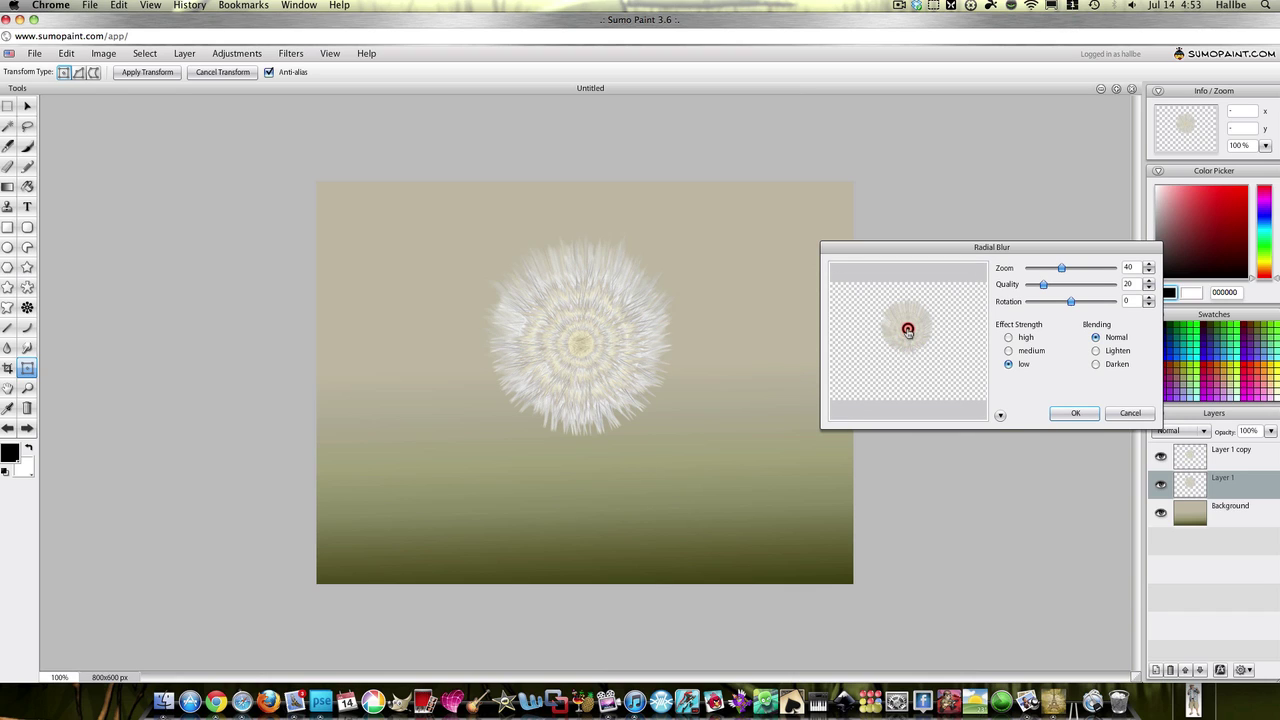
left_click_drag(907, 330, 908, 330)
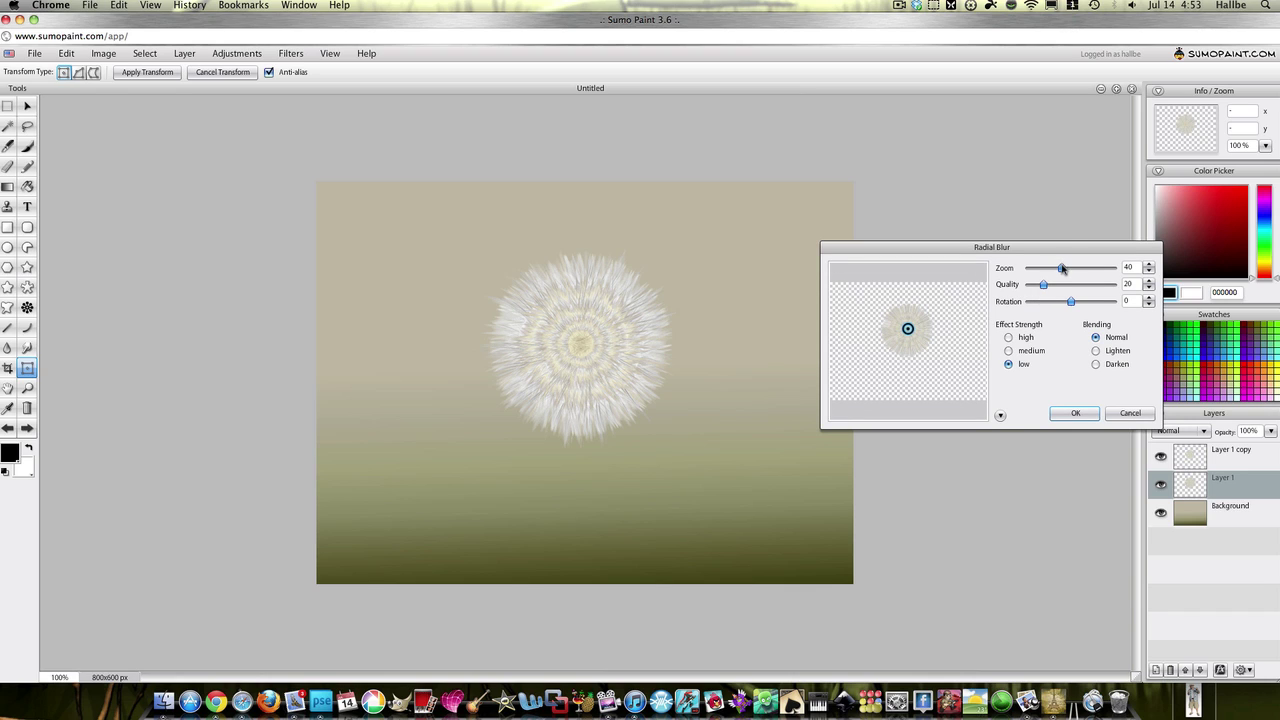
Apply the Radial Blur with zoom 49, rotation 11 and Lighten blending
left_click_drag(1062, 268, 1071, 268)
left_click(1097, 351)
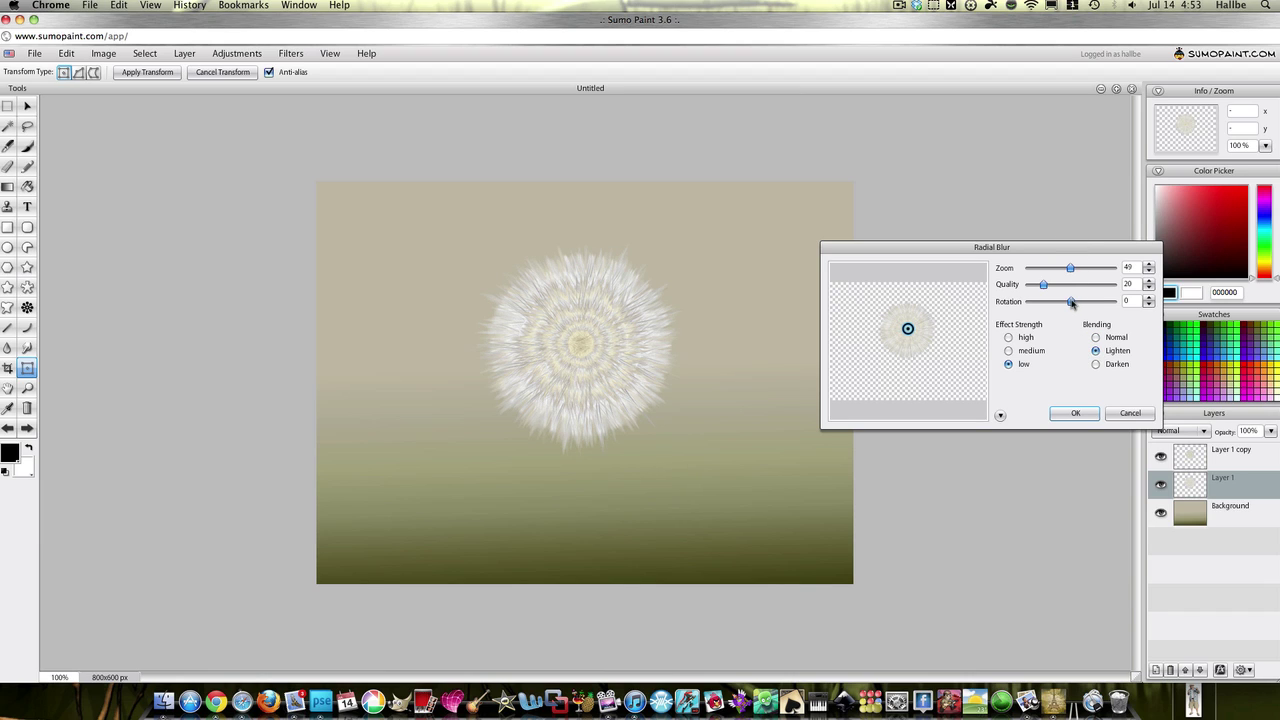
left_click_drag(1072, 302, 1075, 304)
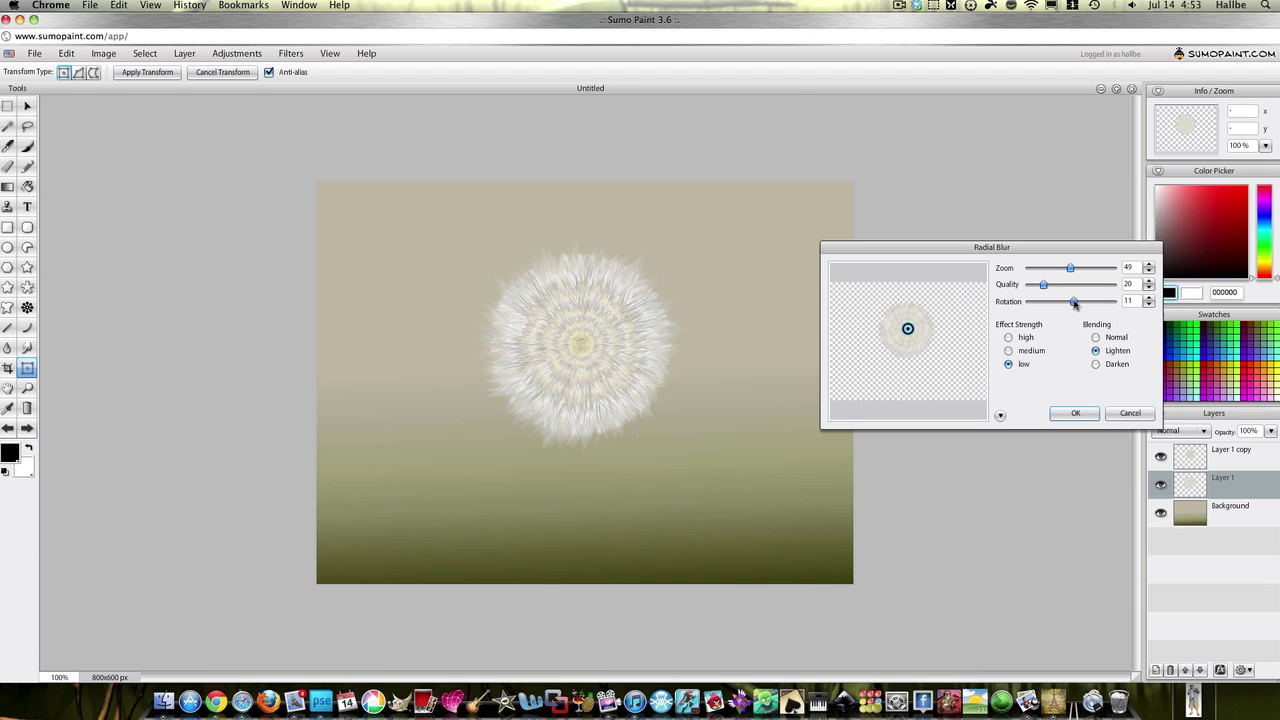
left_click(1082, 419)
Duplicate the blurred Layer 1, and slightly enlarge and rotate the original beneath its copies around the ball's centre
right_click(1185, 485)
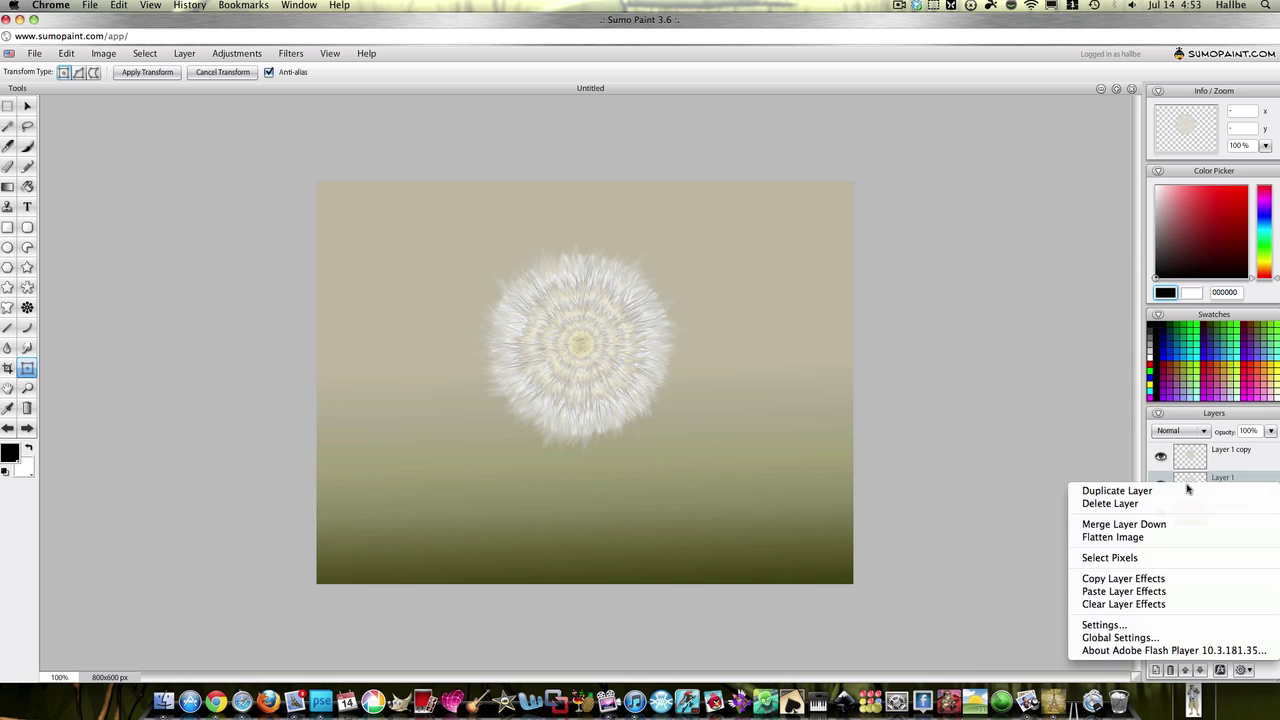
left_click(1175, 490)
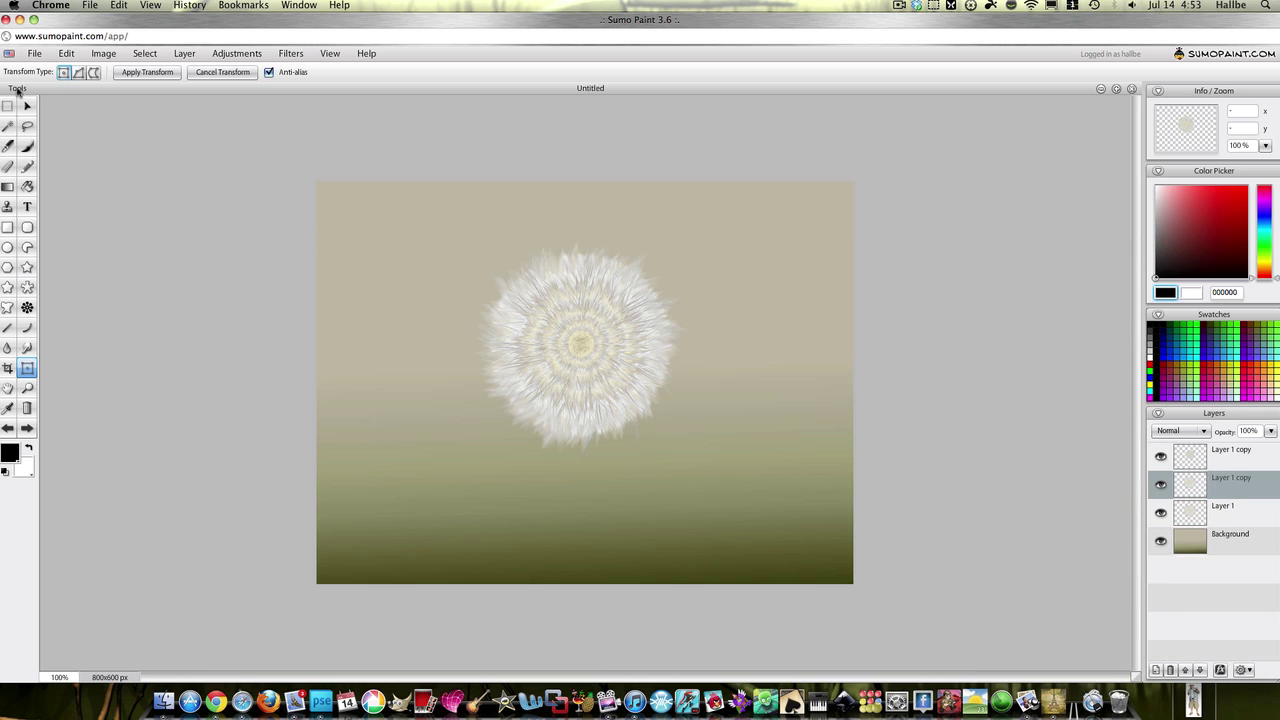
left_click(27, 105)
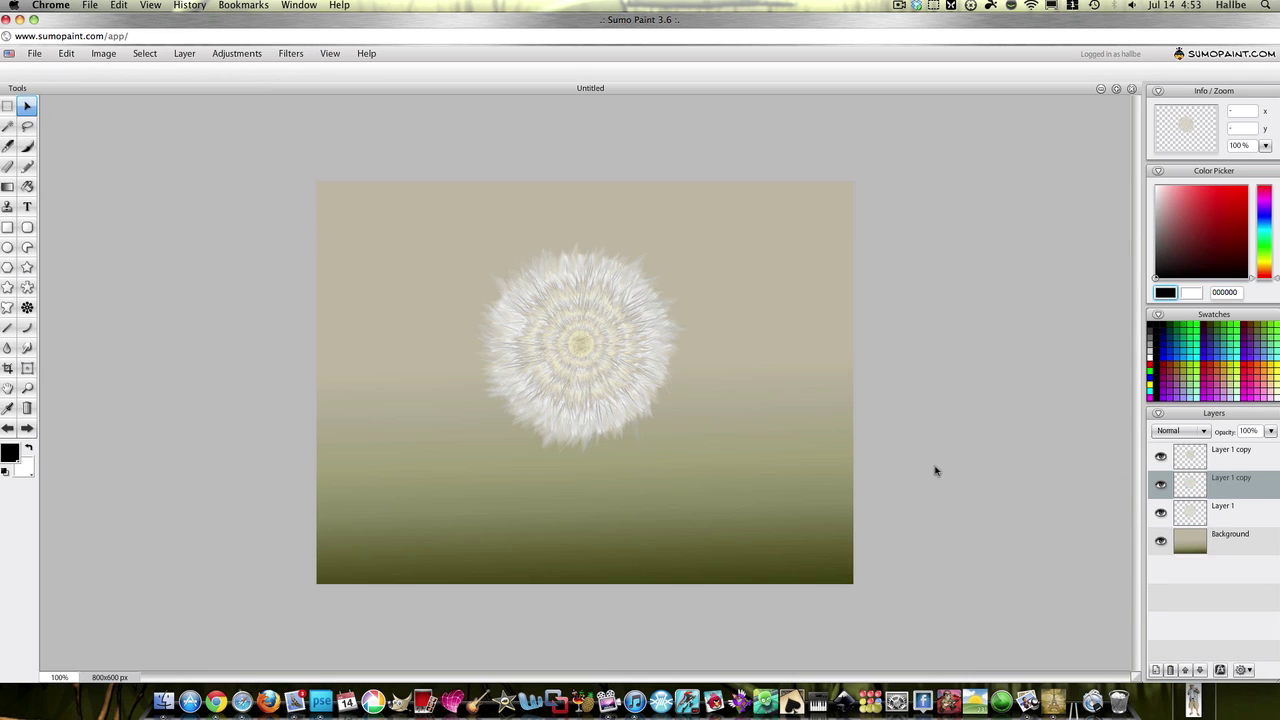
left_click(1190, 511)
right_click(557, 326)
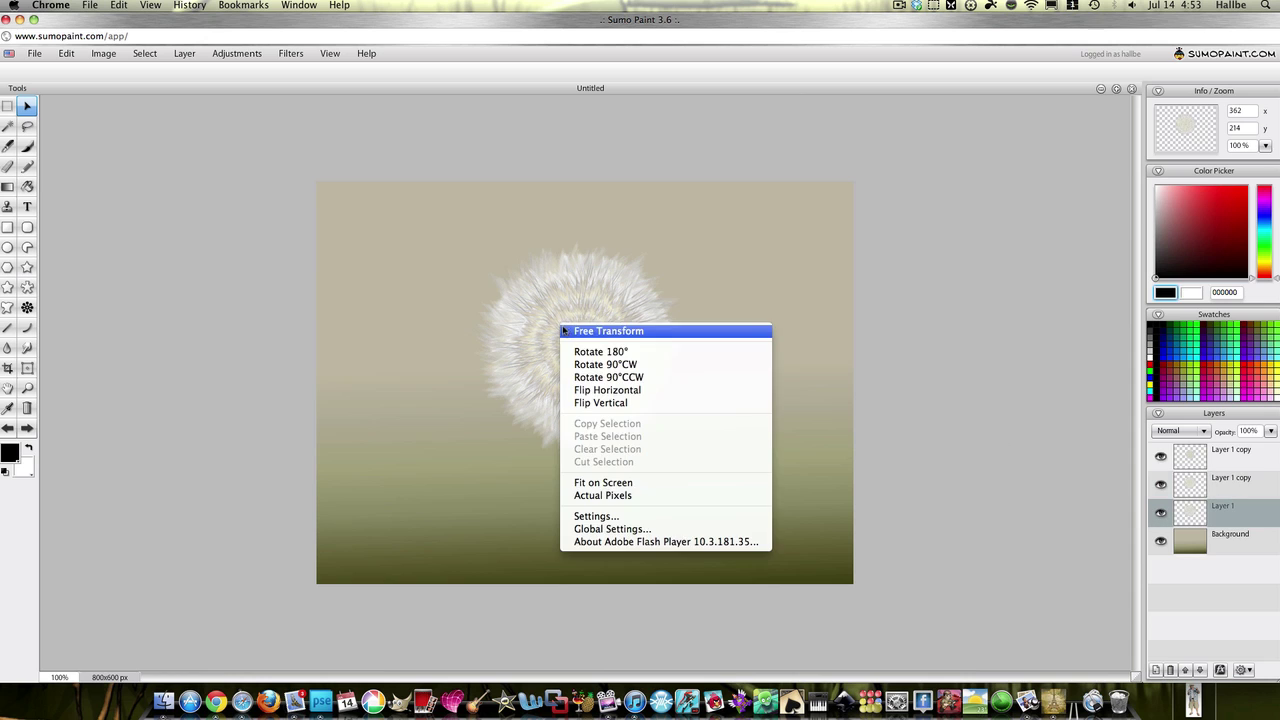
left_click(572, 332)
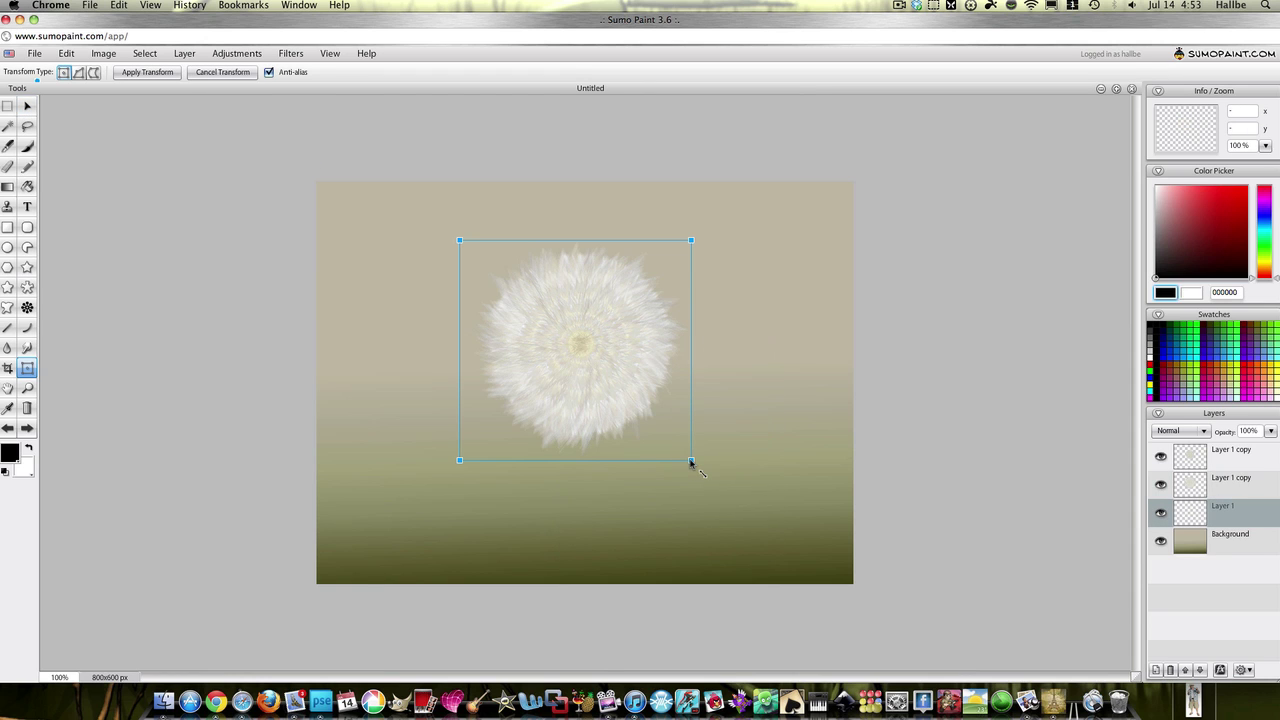
left_click_drag(692, 463, 705, 478)
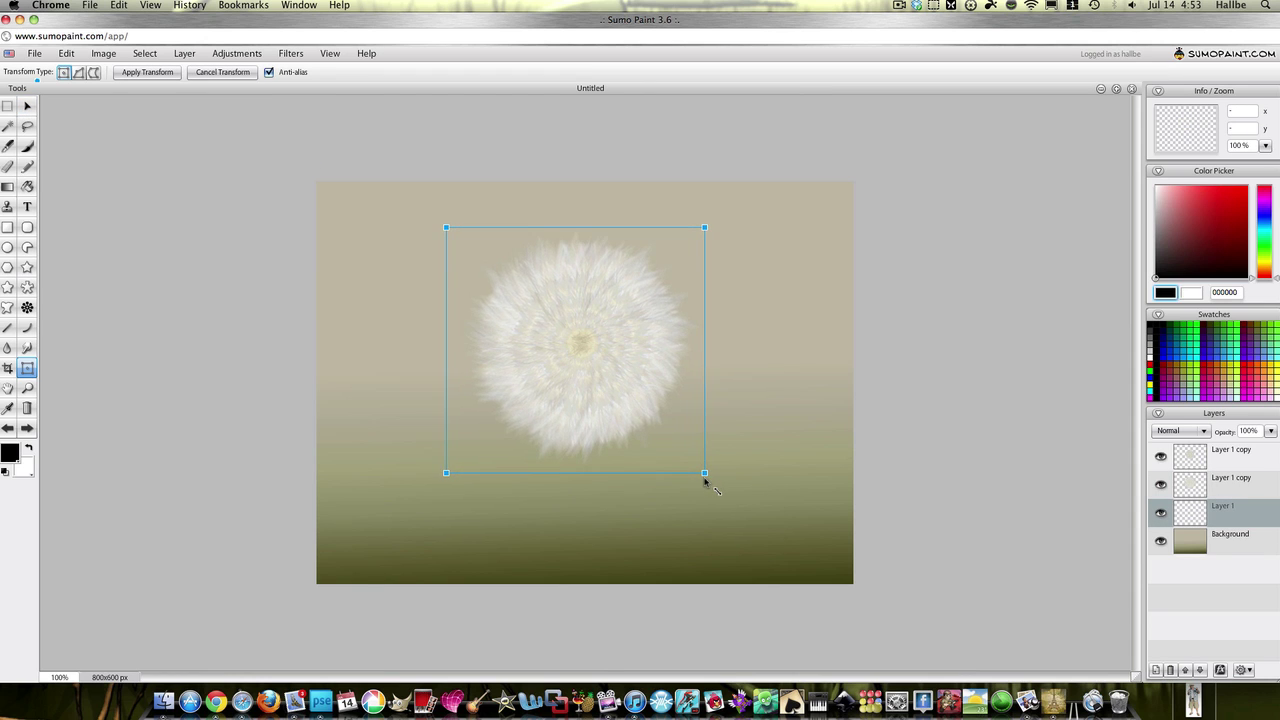
left_click_drag(712, 231, 729, 271)
left_click(1224, 478)
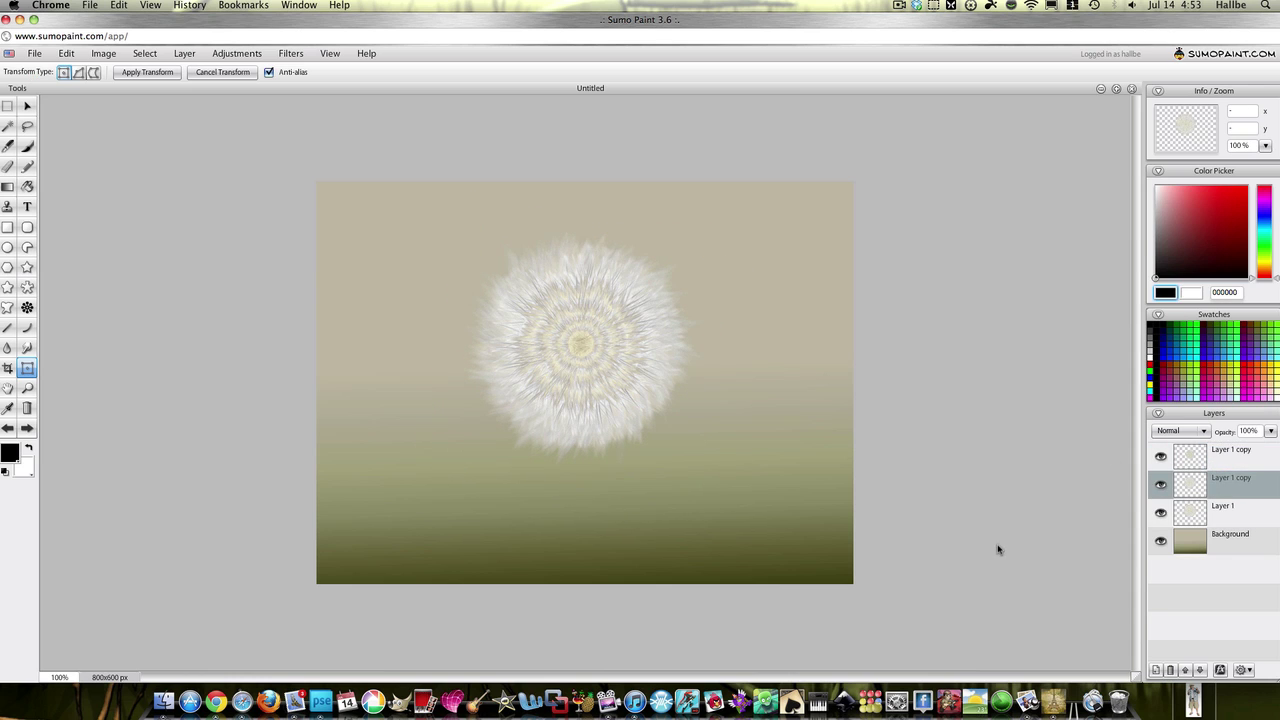
Merge both ball copies down into Layer 1, one layer at a time
right_click(1190, 452)
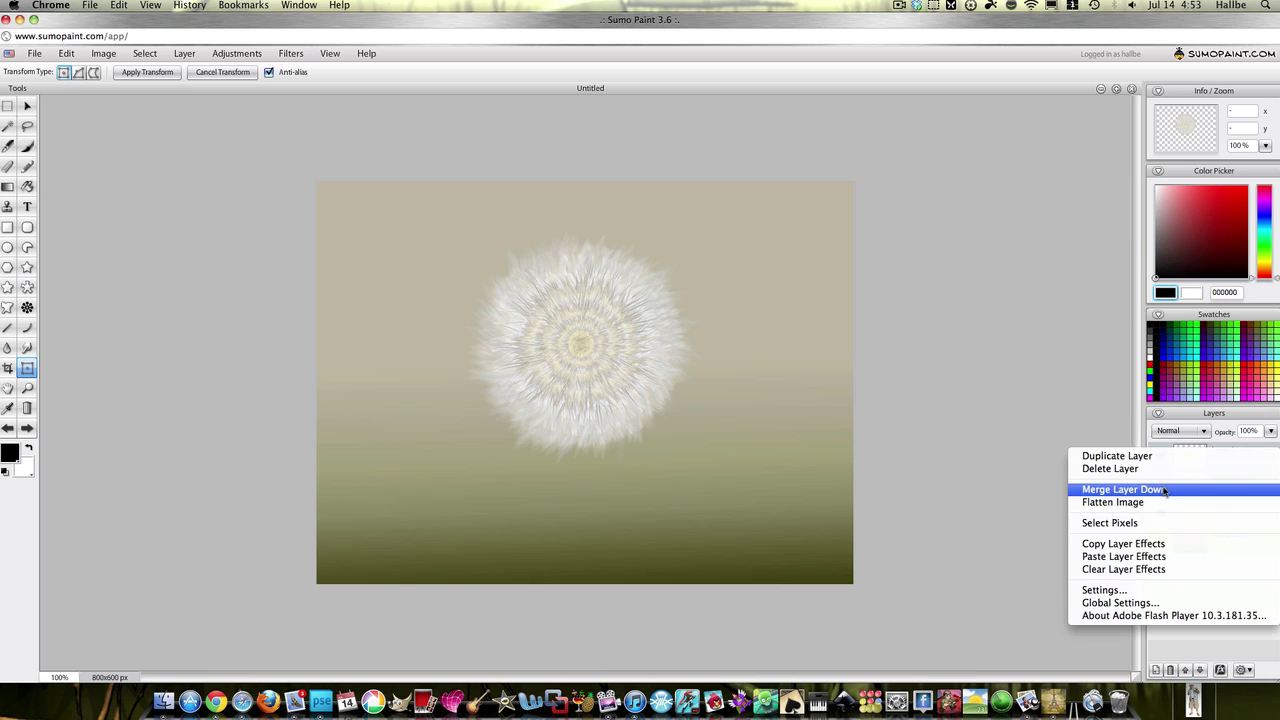
left_click(1165, 490)
right_click(1189, 460)
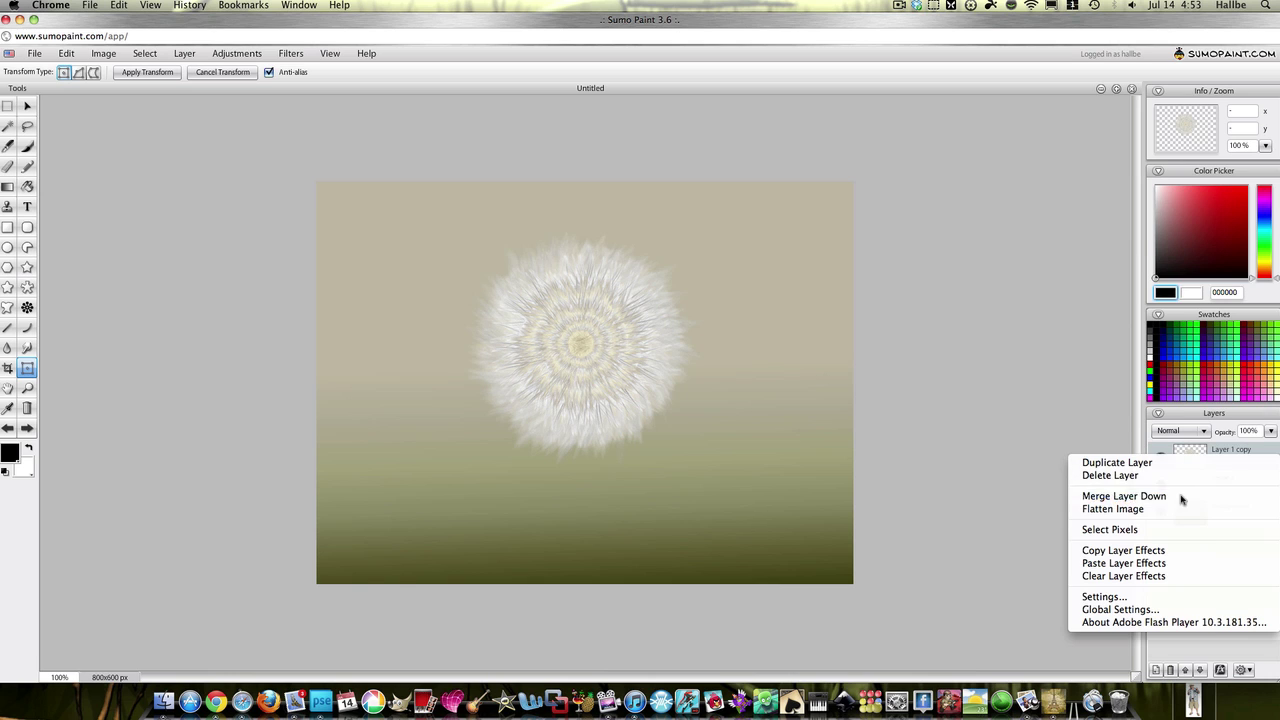
left_click(1184, 495)
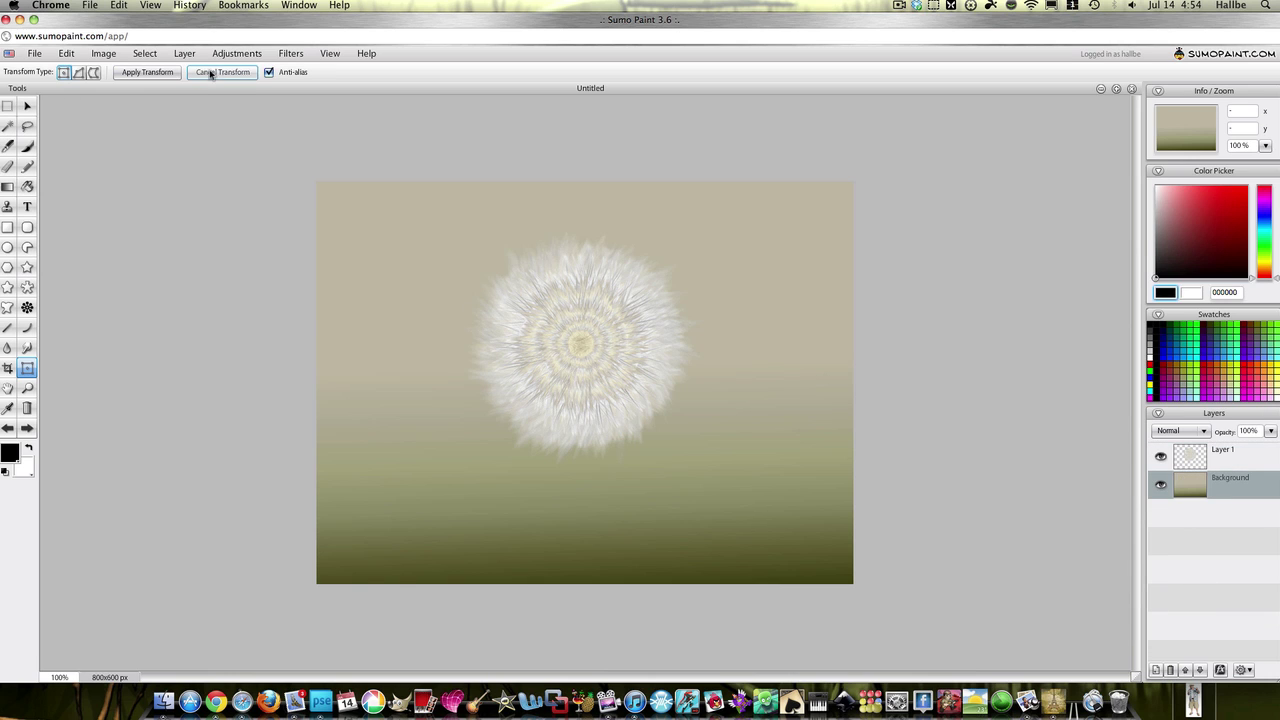
Darken the Background layer using Hue / Saturation with brightness -83
left_click(238, 55)
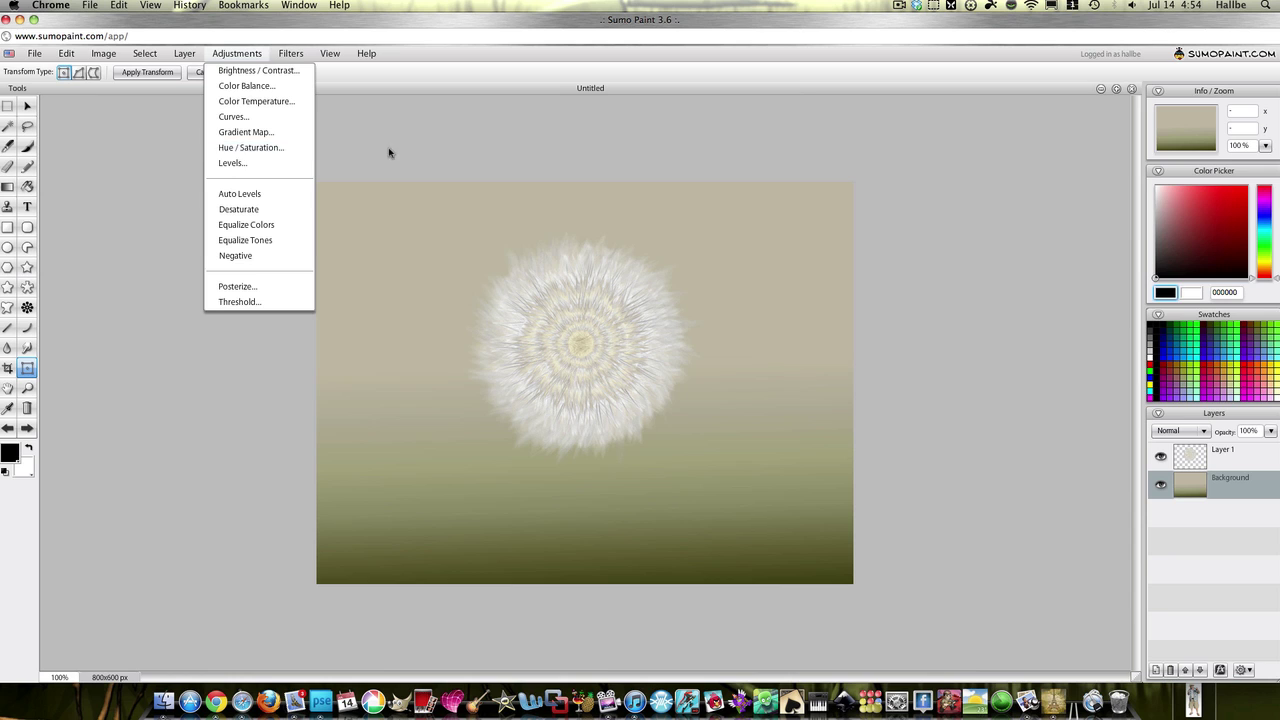
left_click(270, 151)
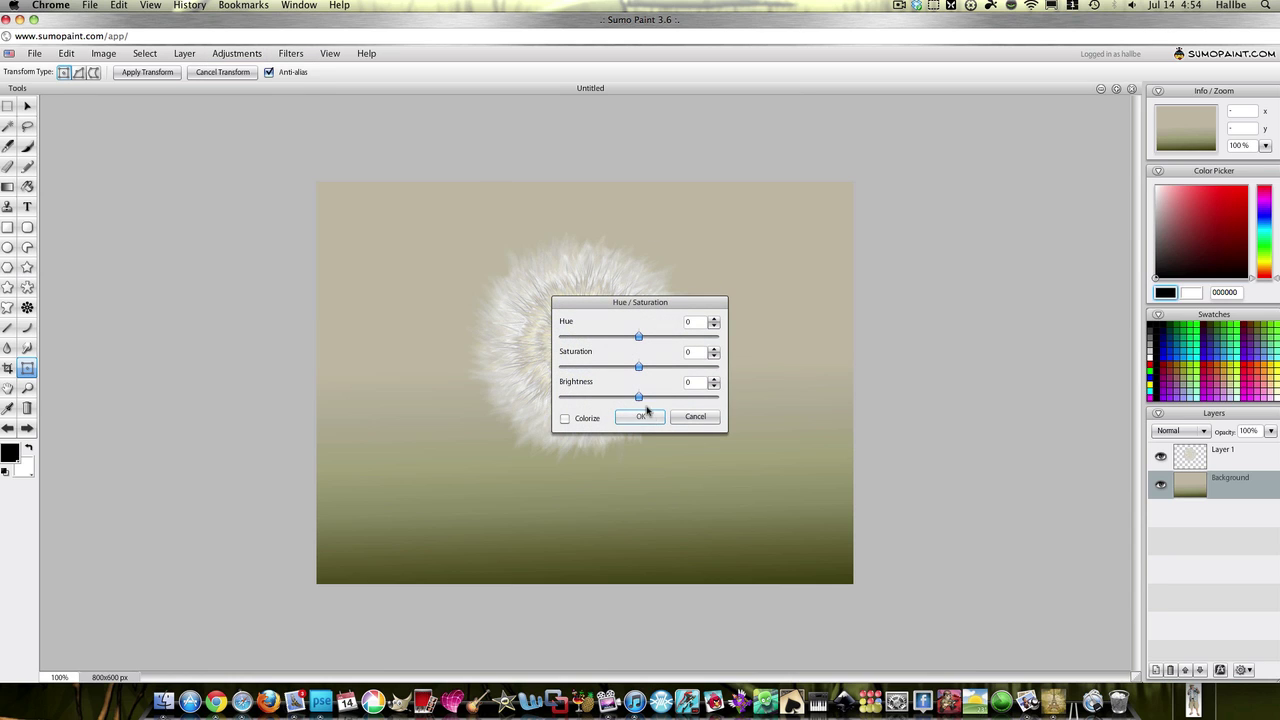
left_click_drag(640, 397, 612, 398)
left_click_drag(682, 309, 984, 261)
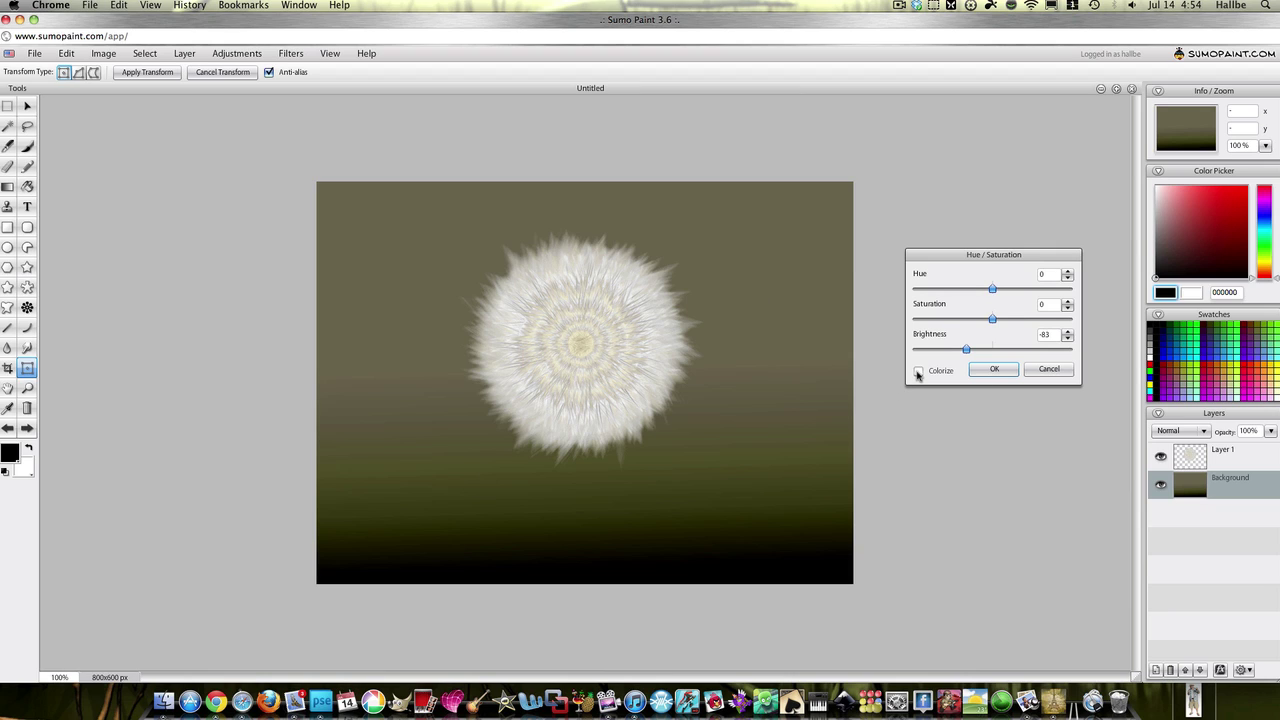
left_click(994, 369)
Hide Layer 1 and add a new empty layer above it
left_click(1161, 457)
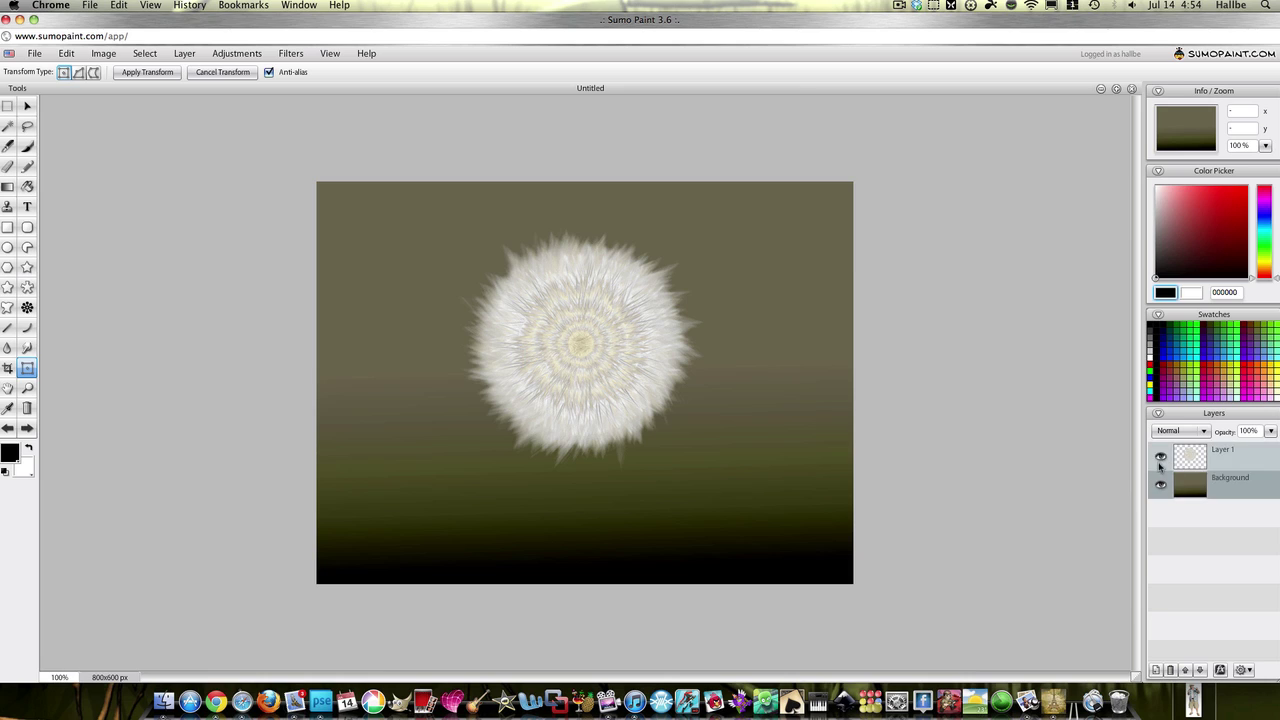
left_click(1161, 457)
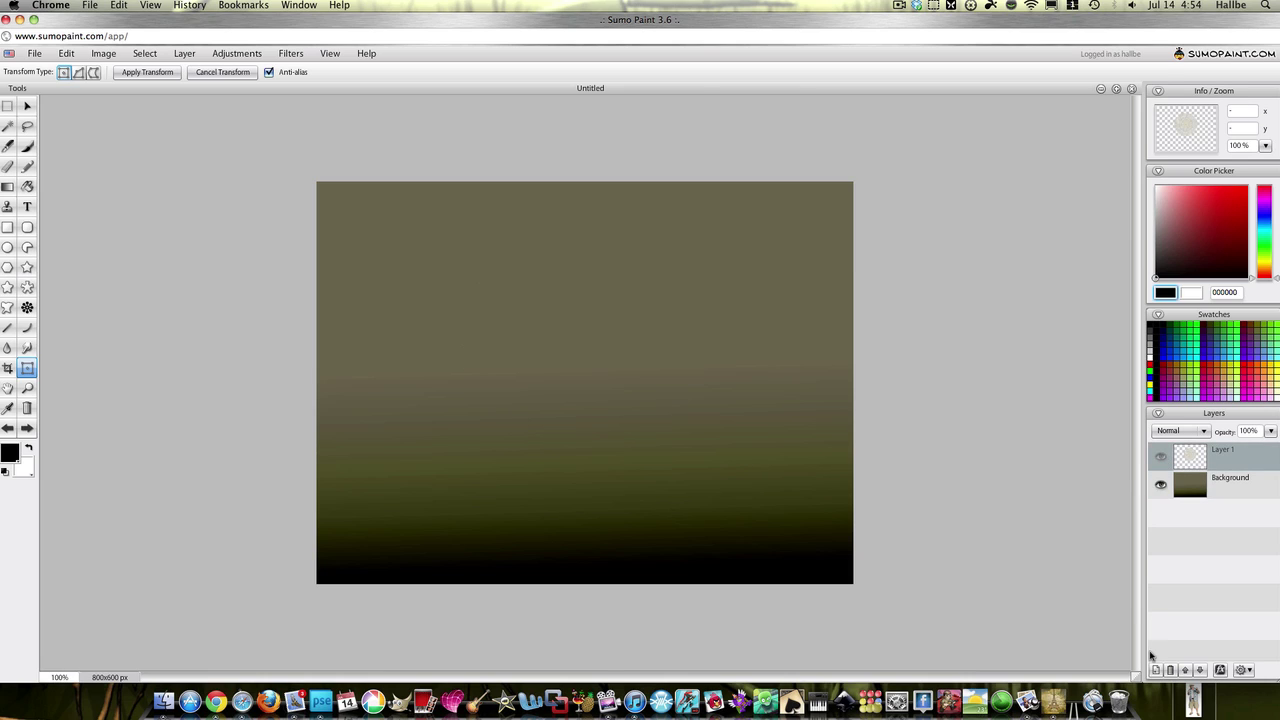
left_click(1156, 670)
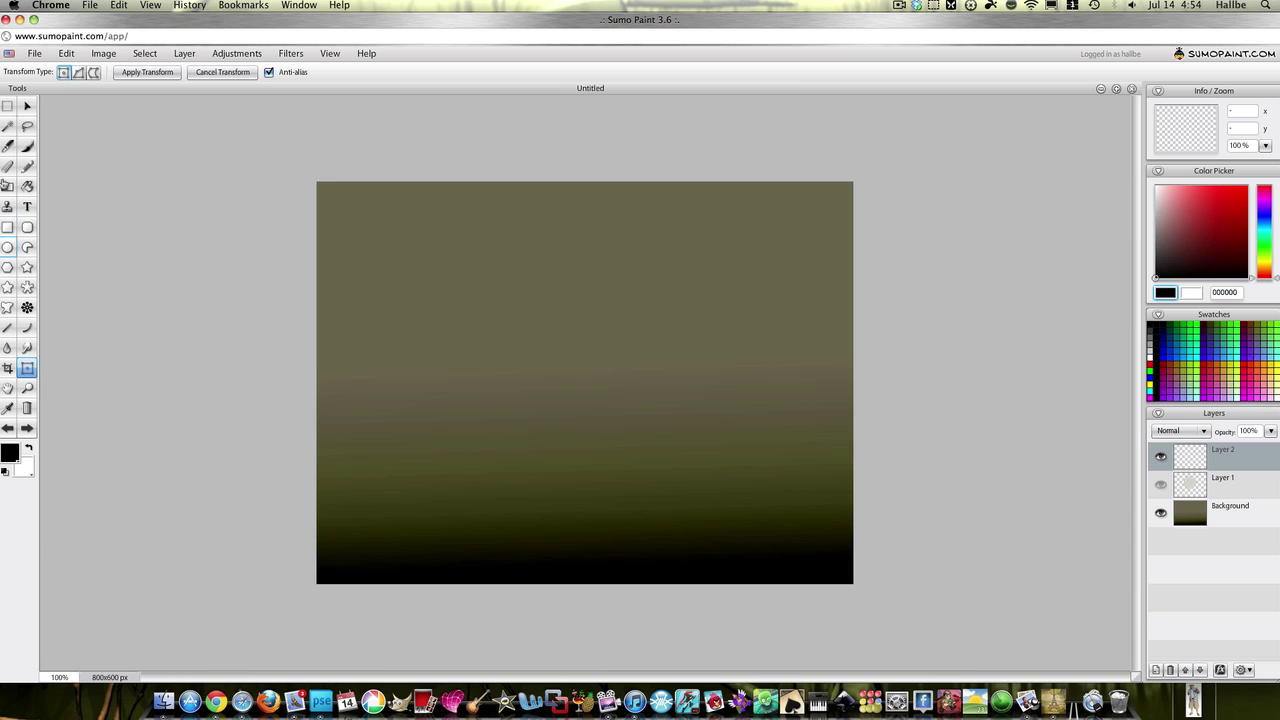
Set the paint brush to the Lightning 5 shape from the Basic Brushes 2 set
left_click(27, 146)
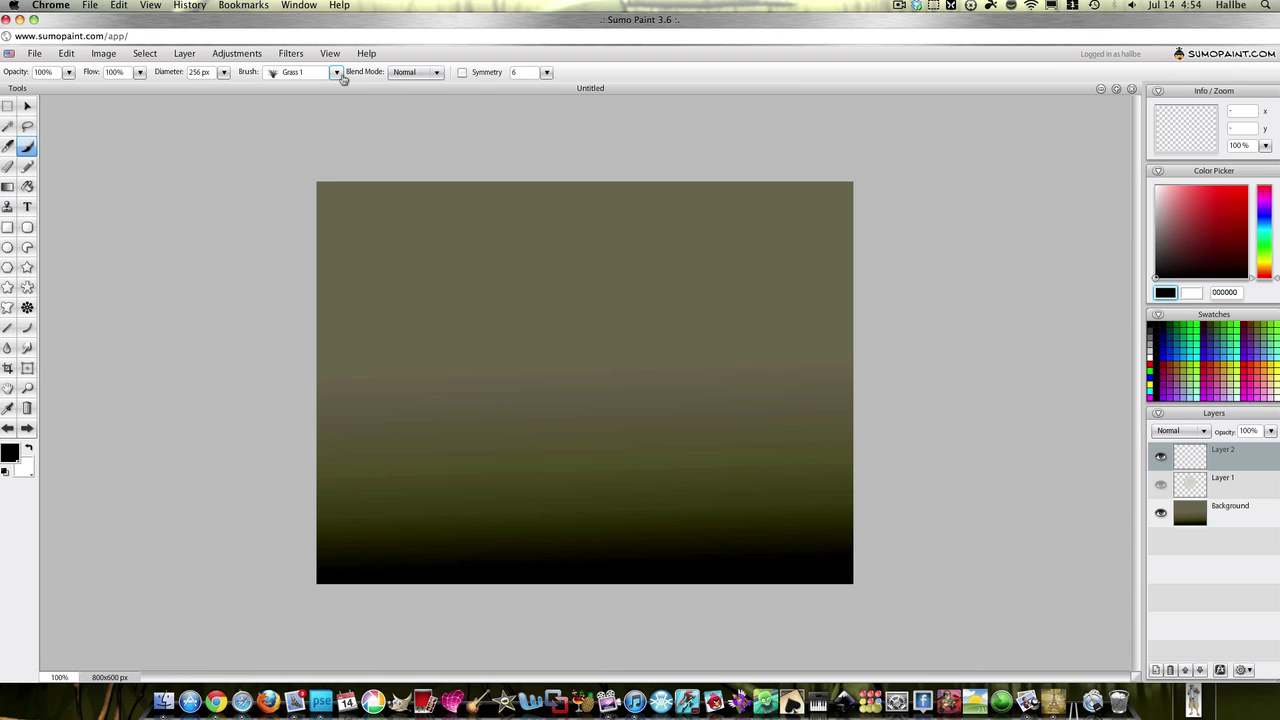
left_click(338, 74)
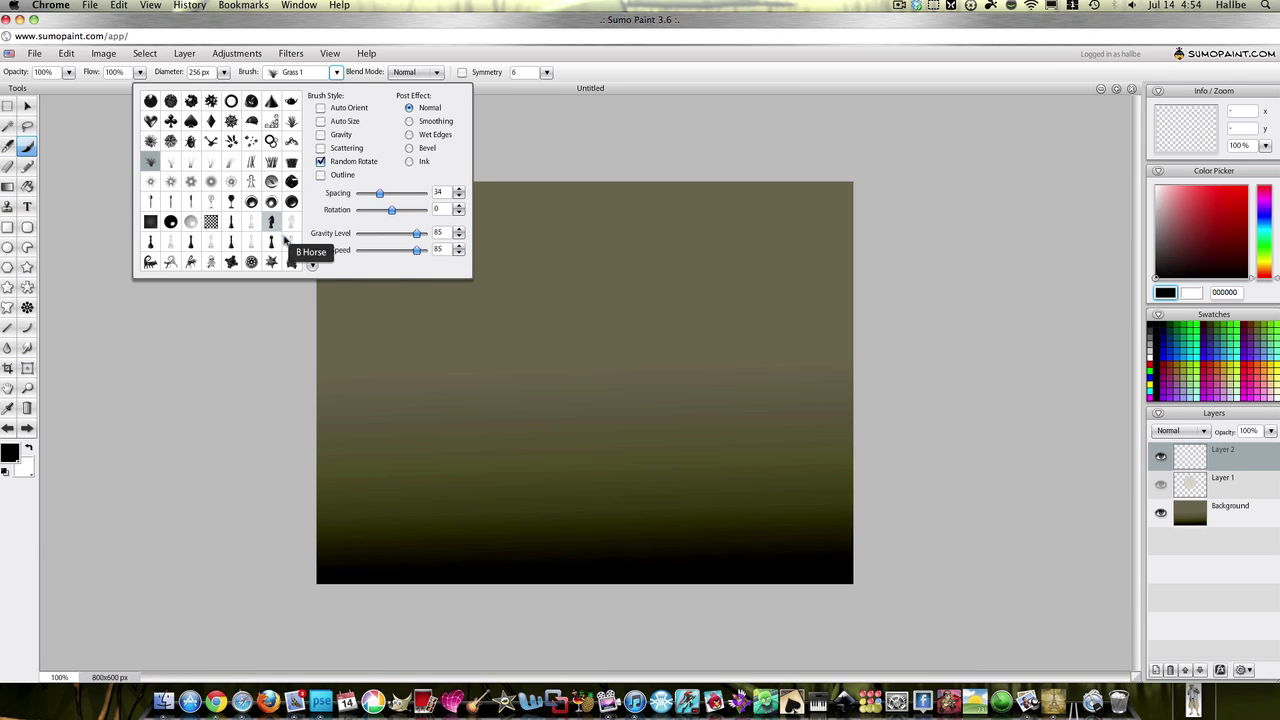
left_click(313, 266)
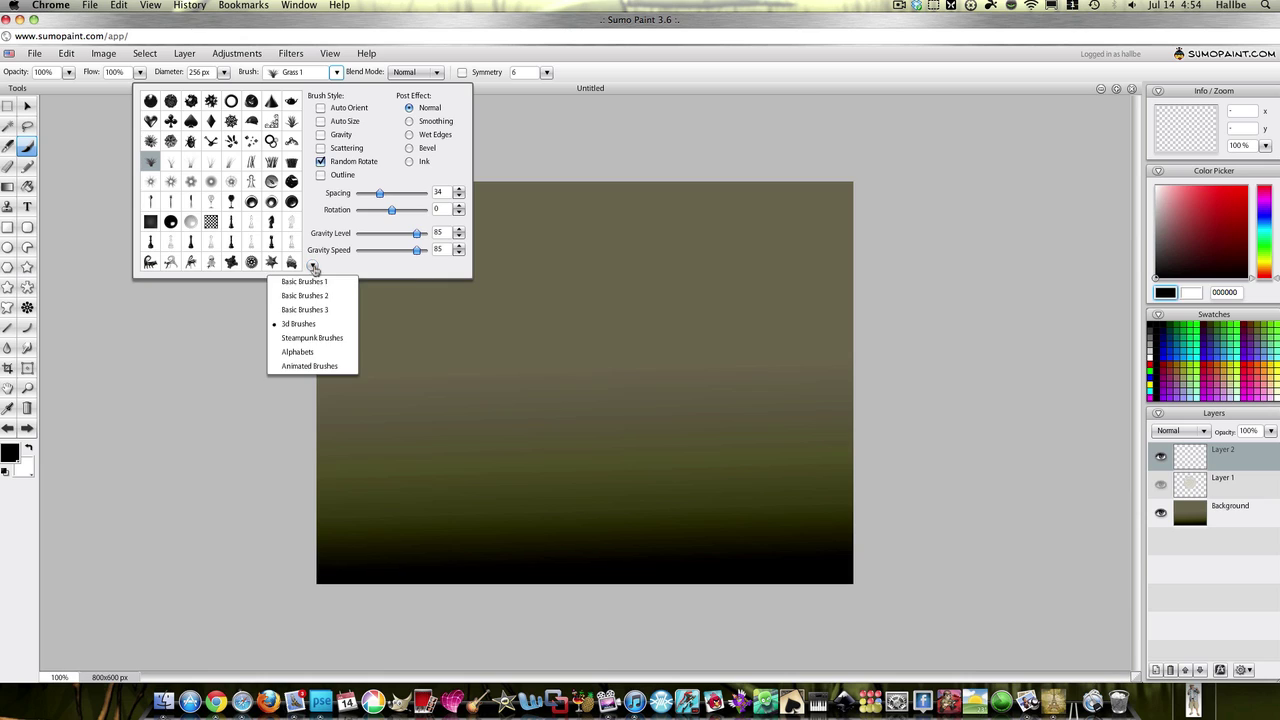
left_click(313, 296)
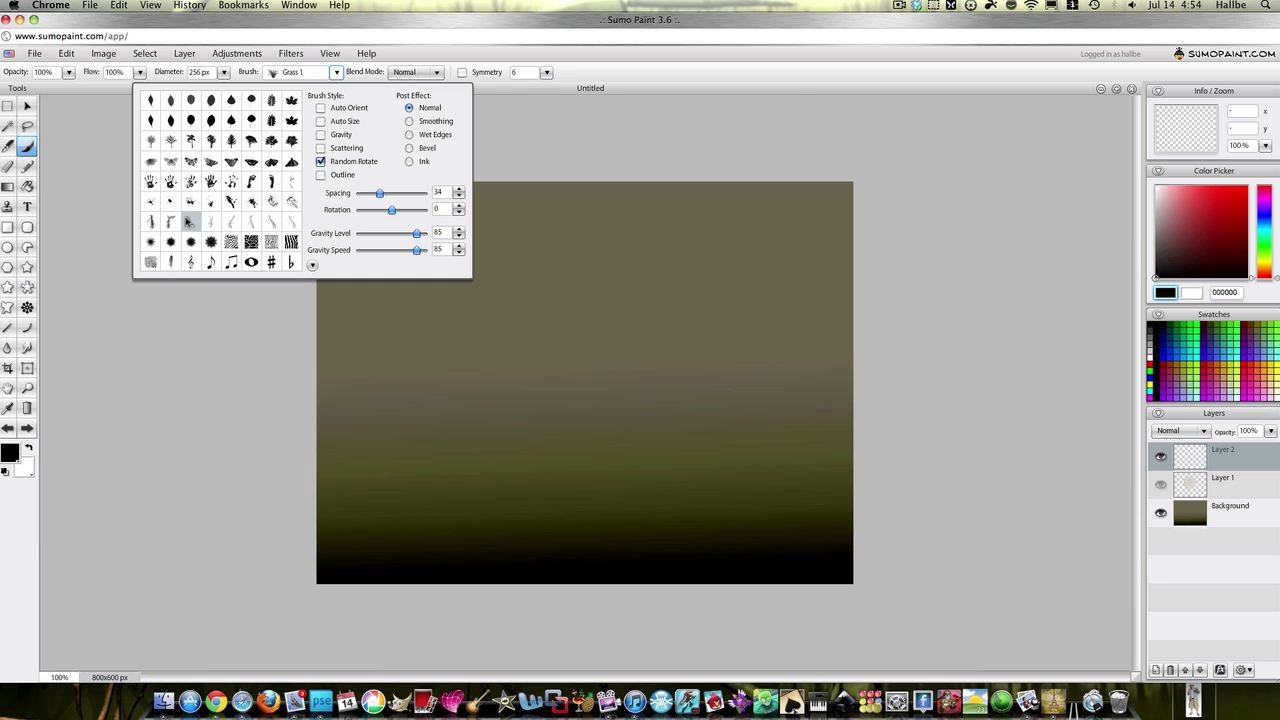
left_click(171, 225)
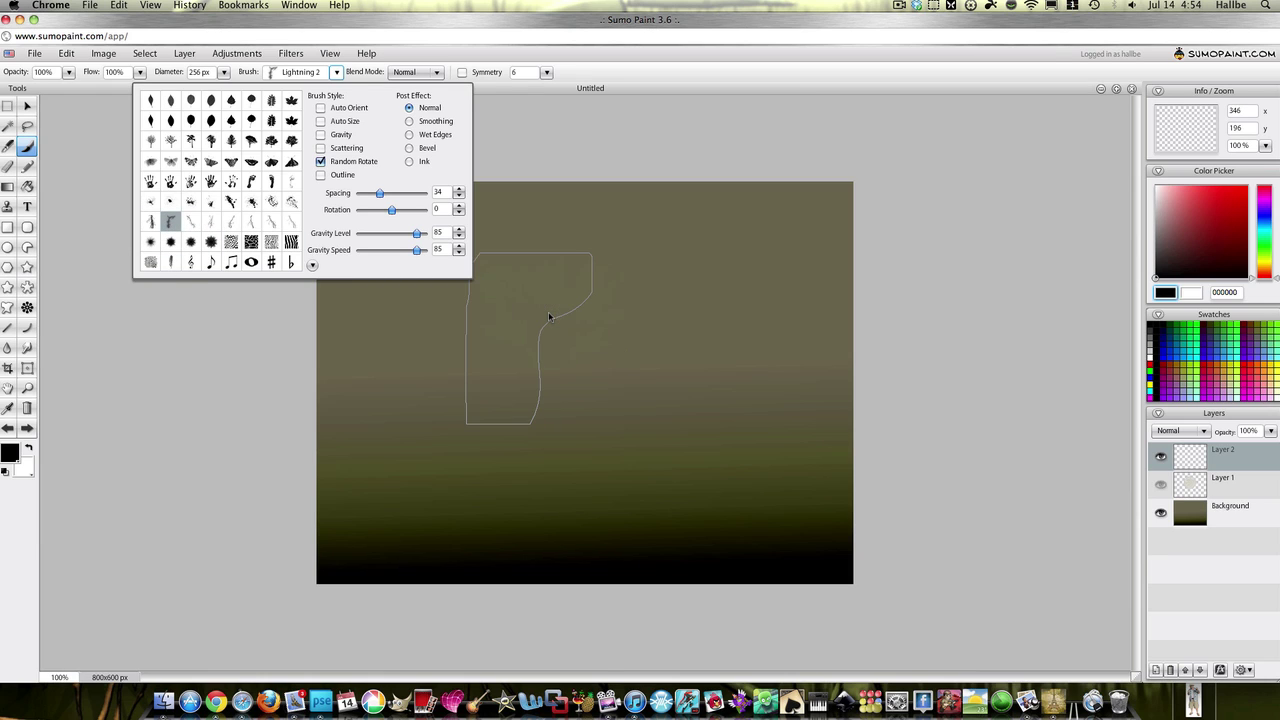
left_click(233, 224)
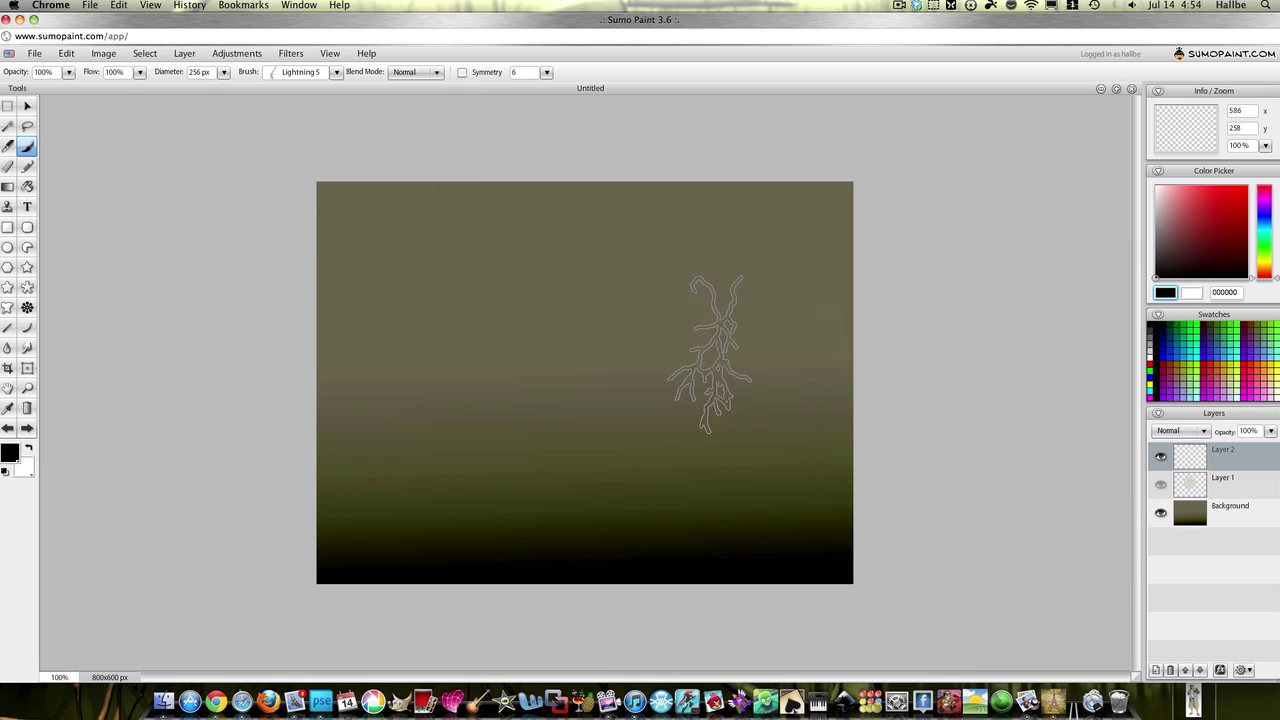
Paint a dense black ball of randomly rotated Lightning 5 stamps near the middle of the canvas on Layer 2
left_click(337, 73)
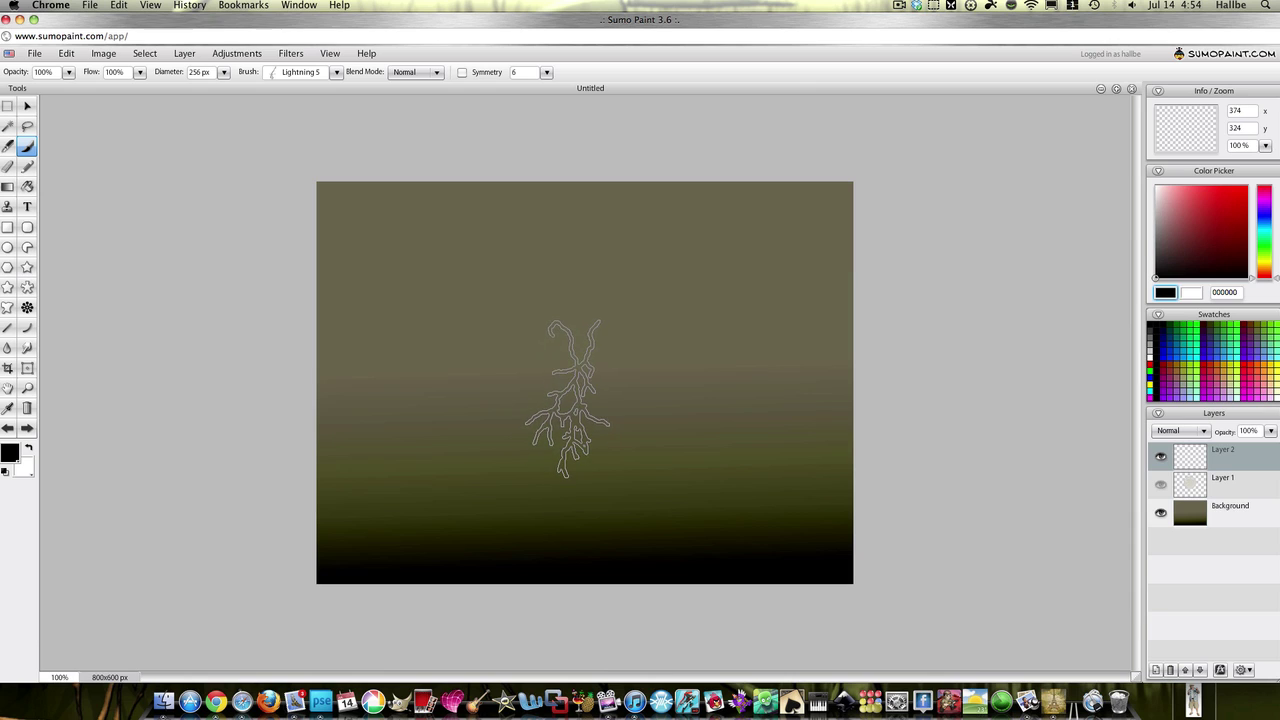
left_click_drag(586, 385, 573, 383)
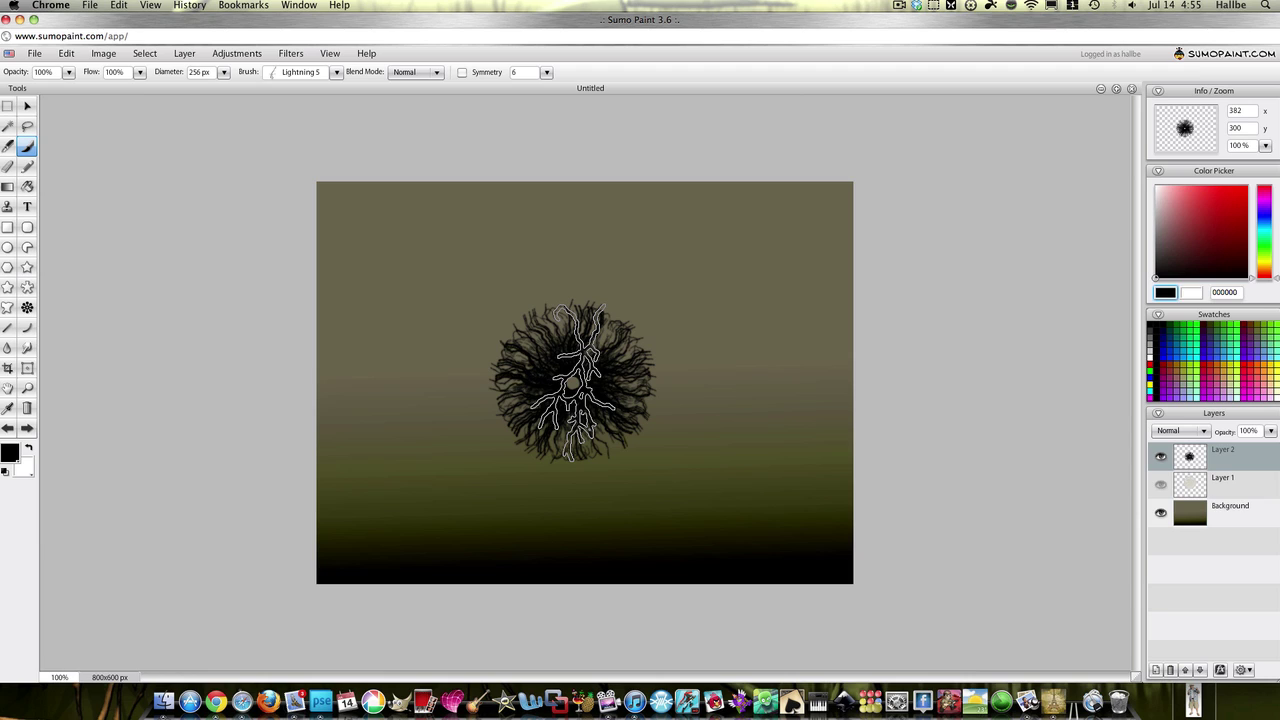
left_click_drag(573, 383, 573, 383)
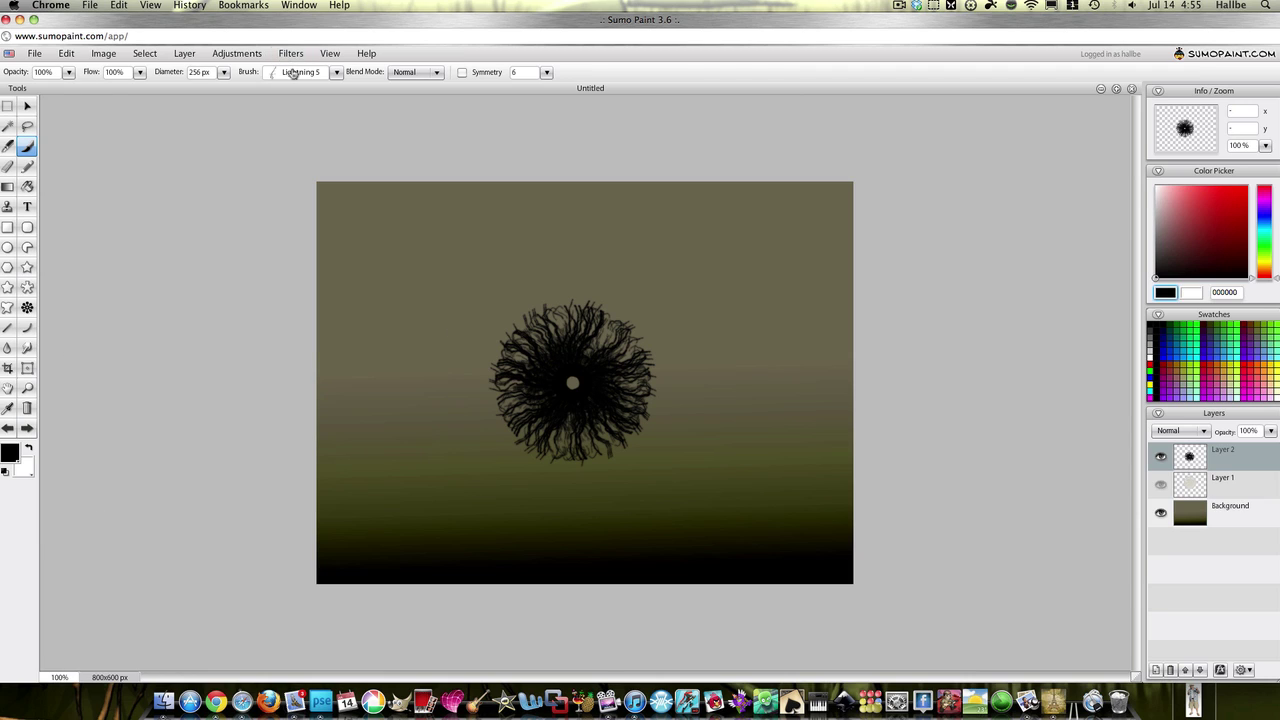
left_click(240, 53)
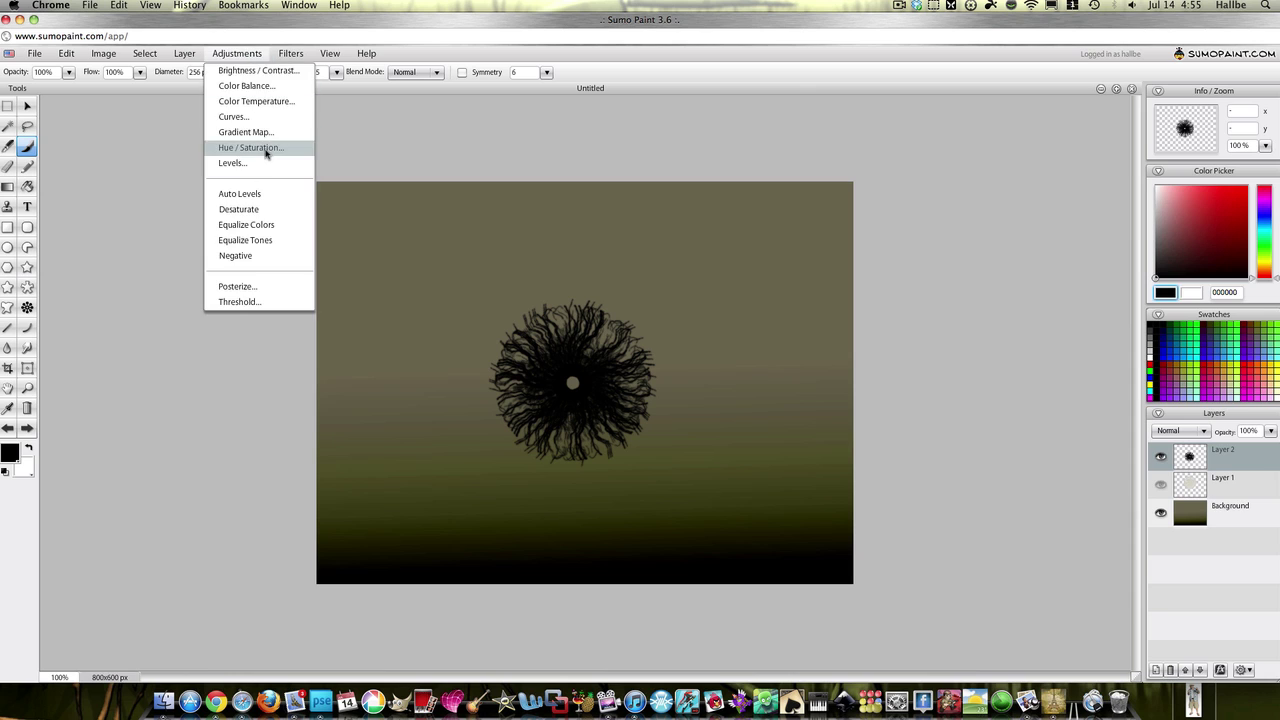
left_click(272, 149)
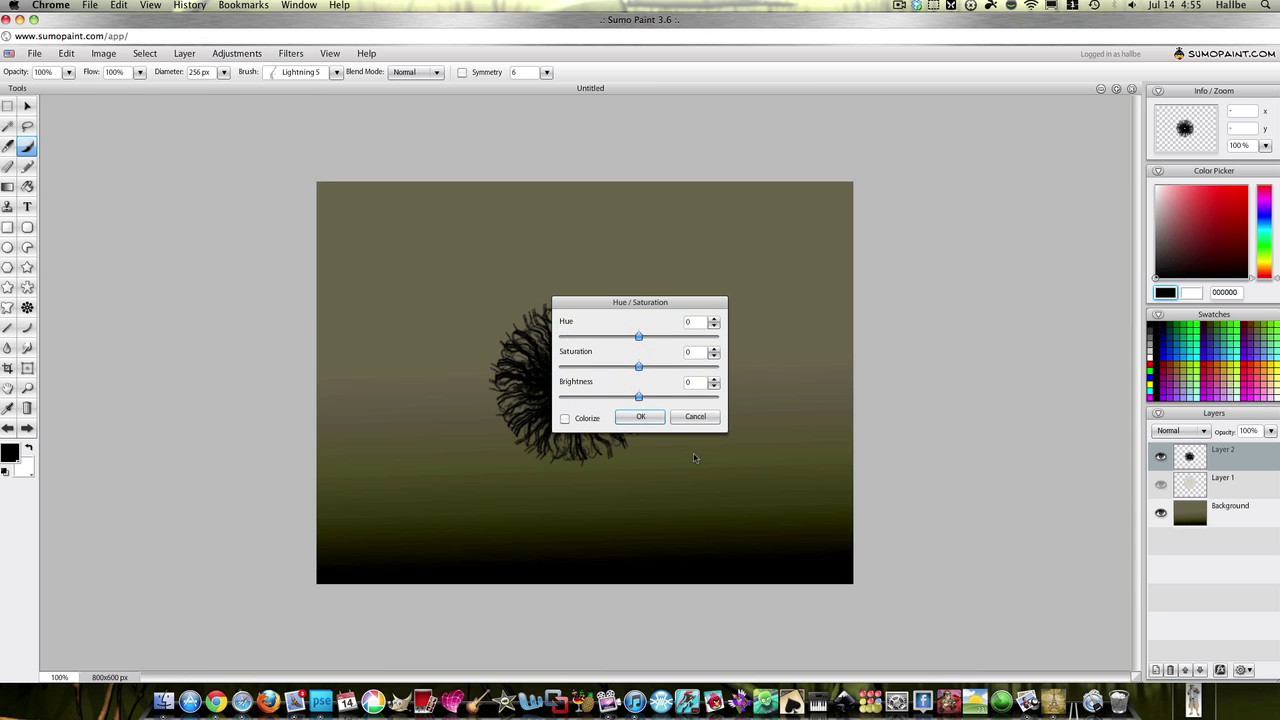
left_click(700, 417)
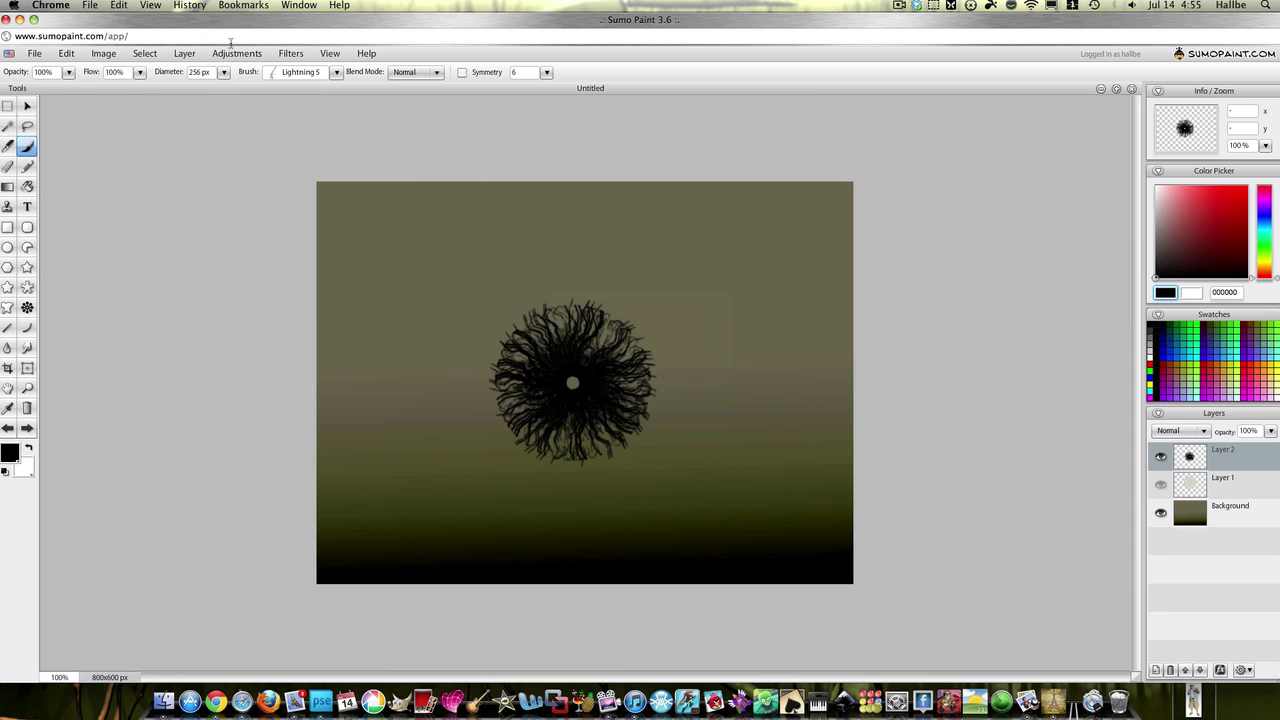
Invert the black ball on Layer 2 to white with the Negative adjustment
left_click(236, 53)
left_click(258, 259)
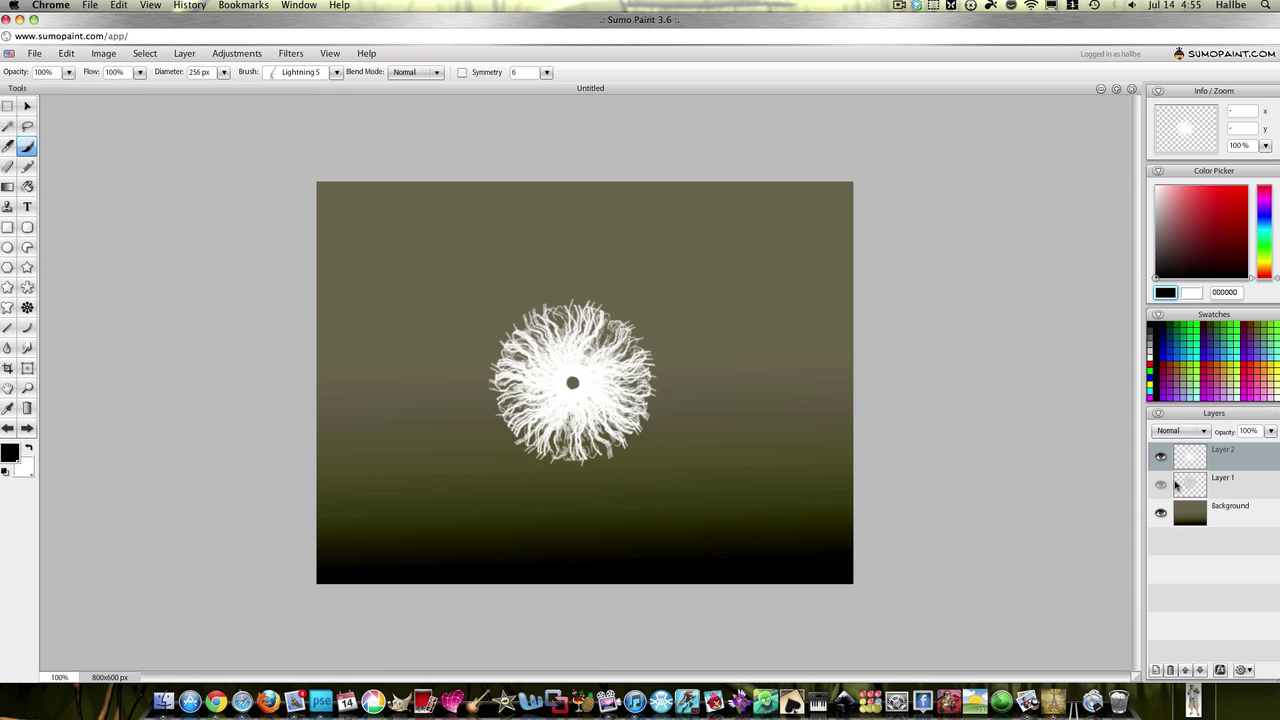
Duplicate Layer 2, and slightly shrink and rotate the copy around the ball's centre
right_click(1194, 456)
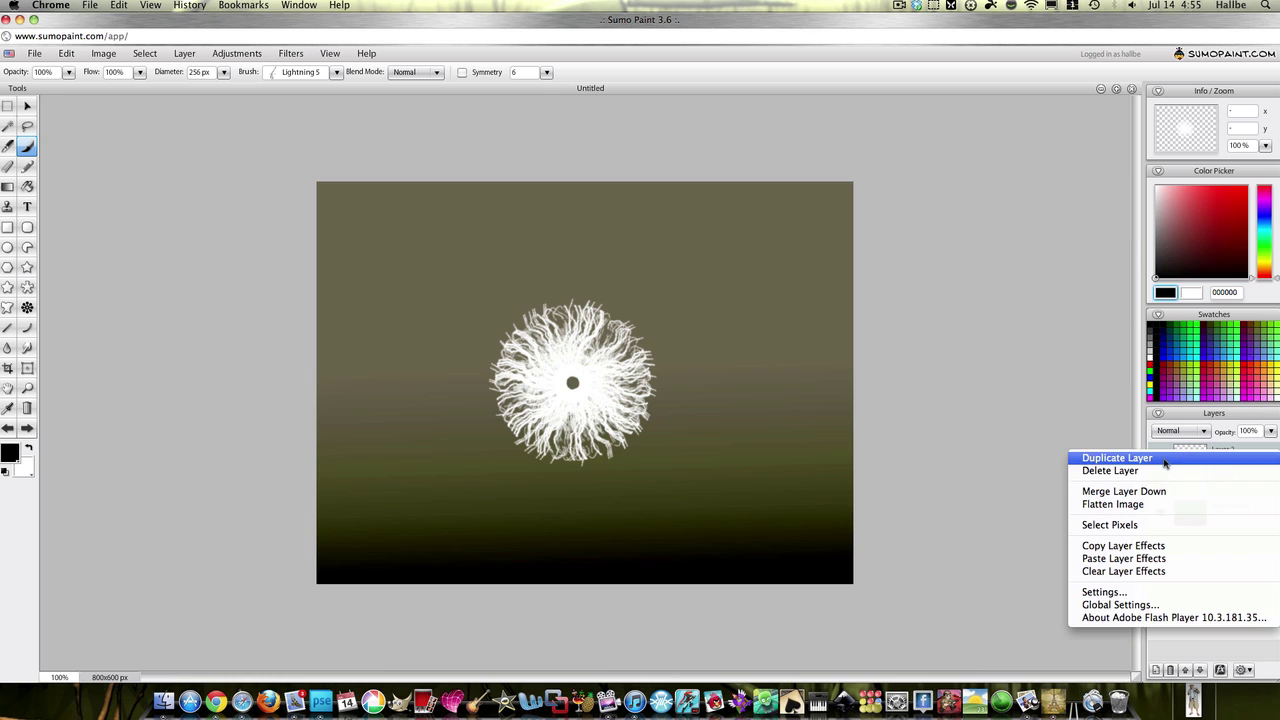
left_click(1164, 462)
left_click(27, 106)
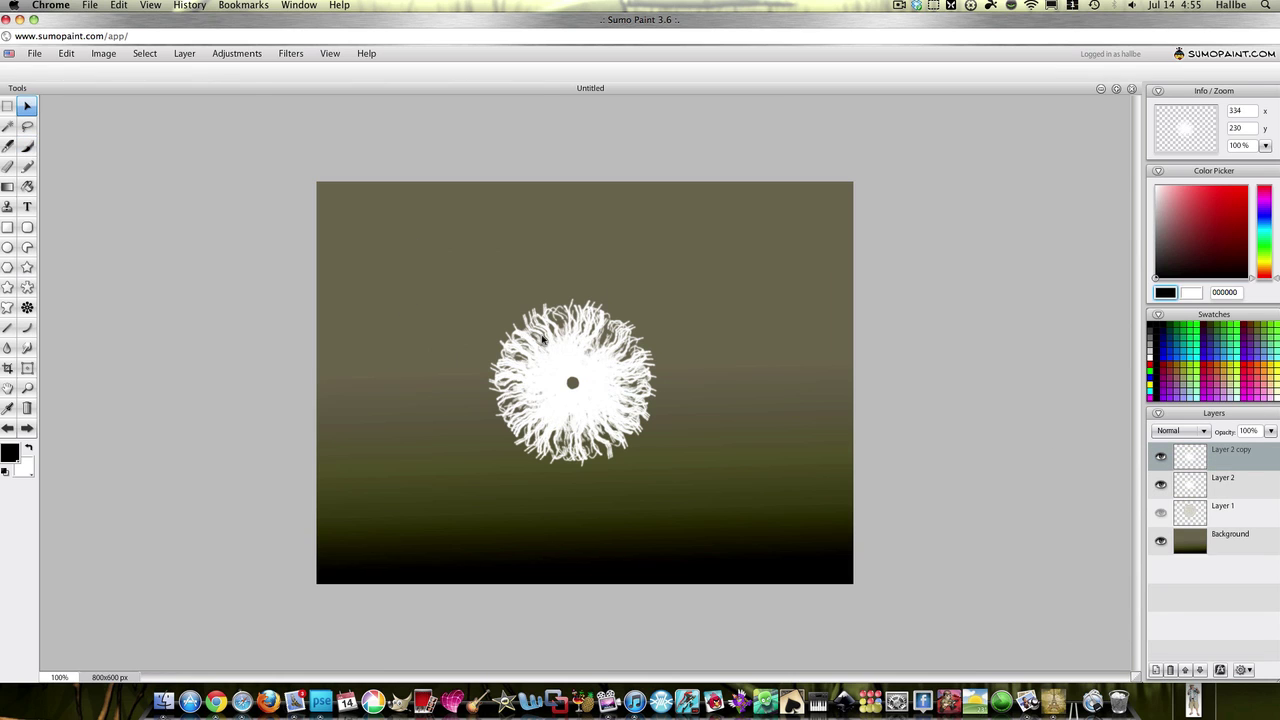
right_click(543, 341)
left_click(590, 342)
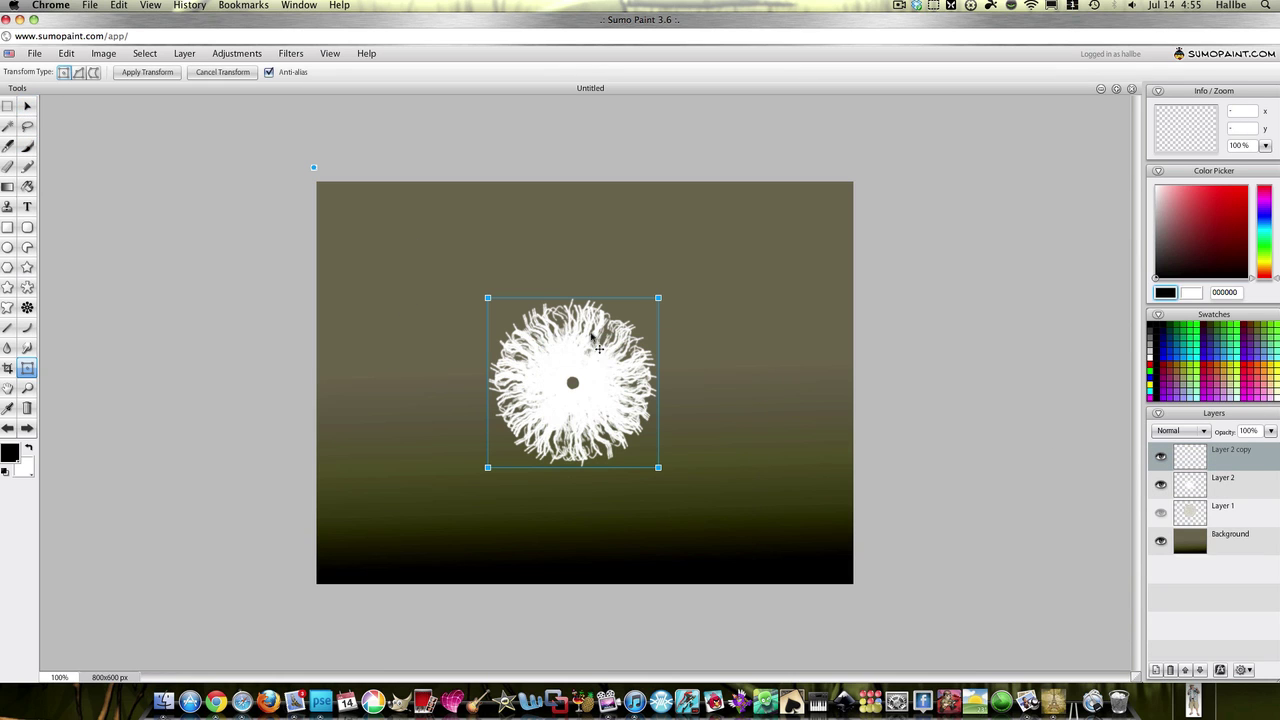
left_click_drag(663, 295, 660, 377)
left_click(1193, 487)
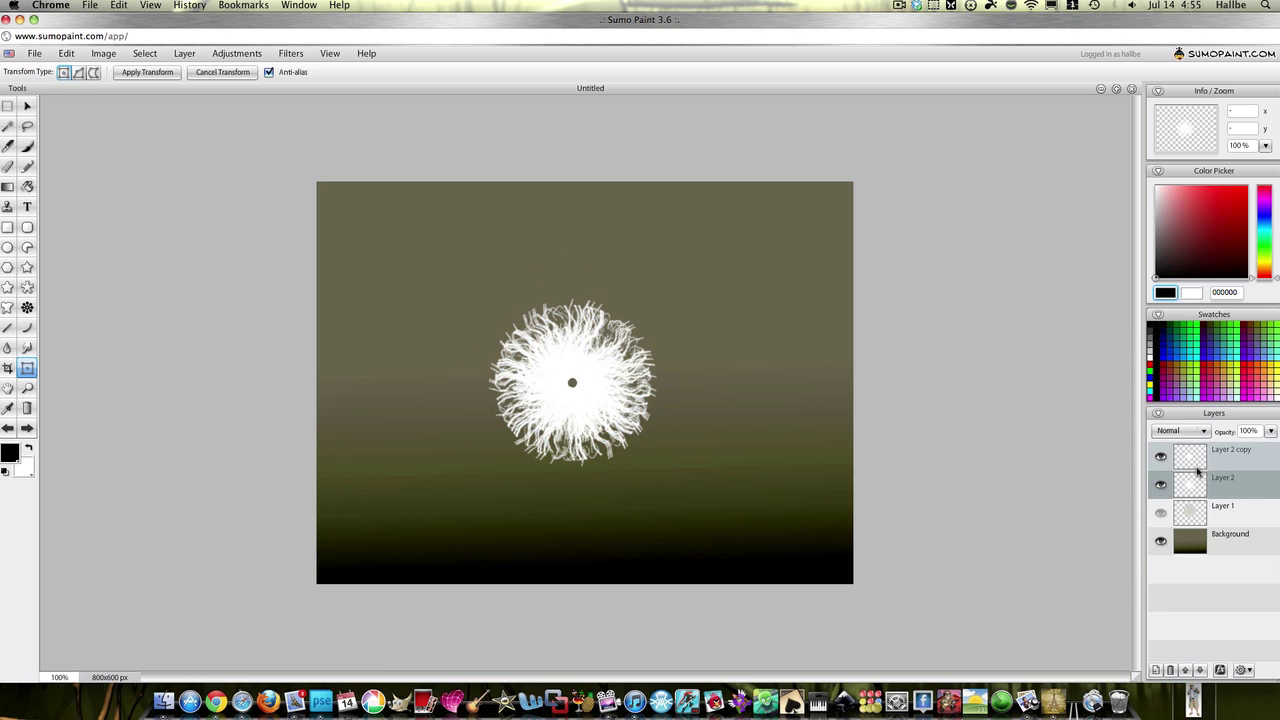
Duplicate the transformed Layer 2 copy
left_click(1198, 466)
right_click(1198, 466)
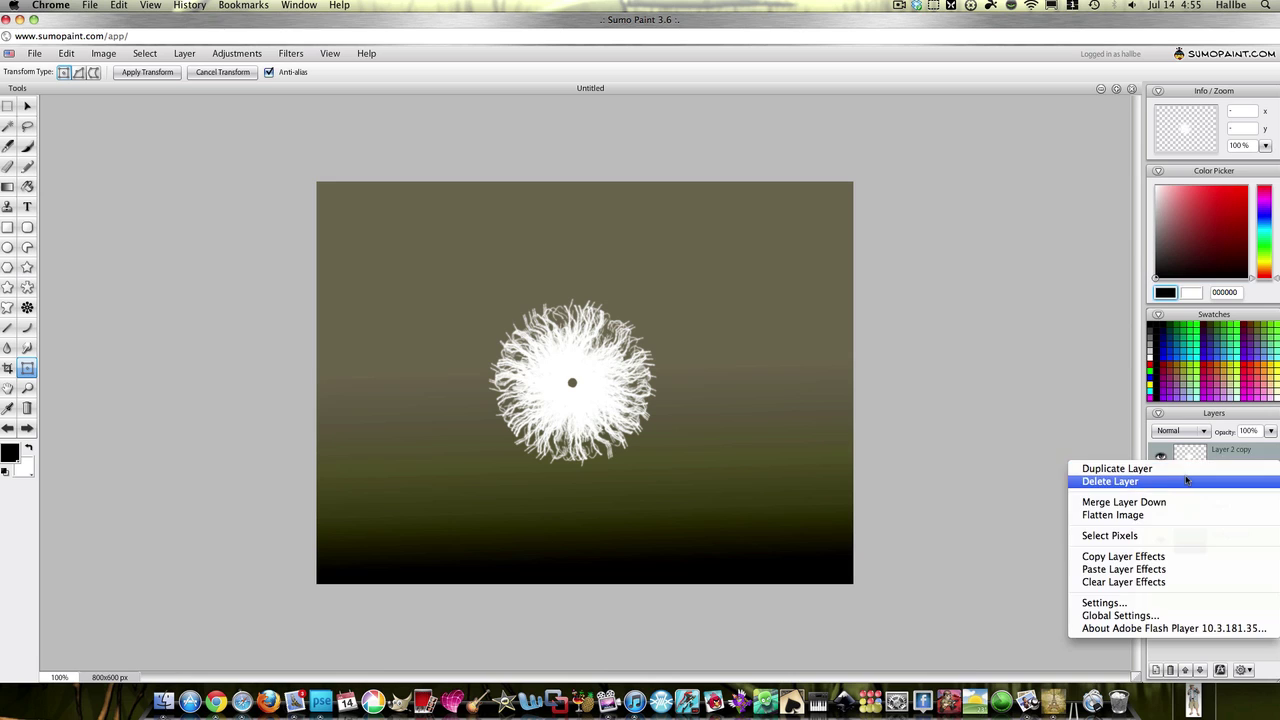
left_click(1186, 471)
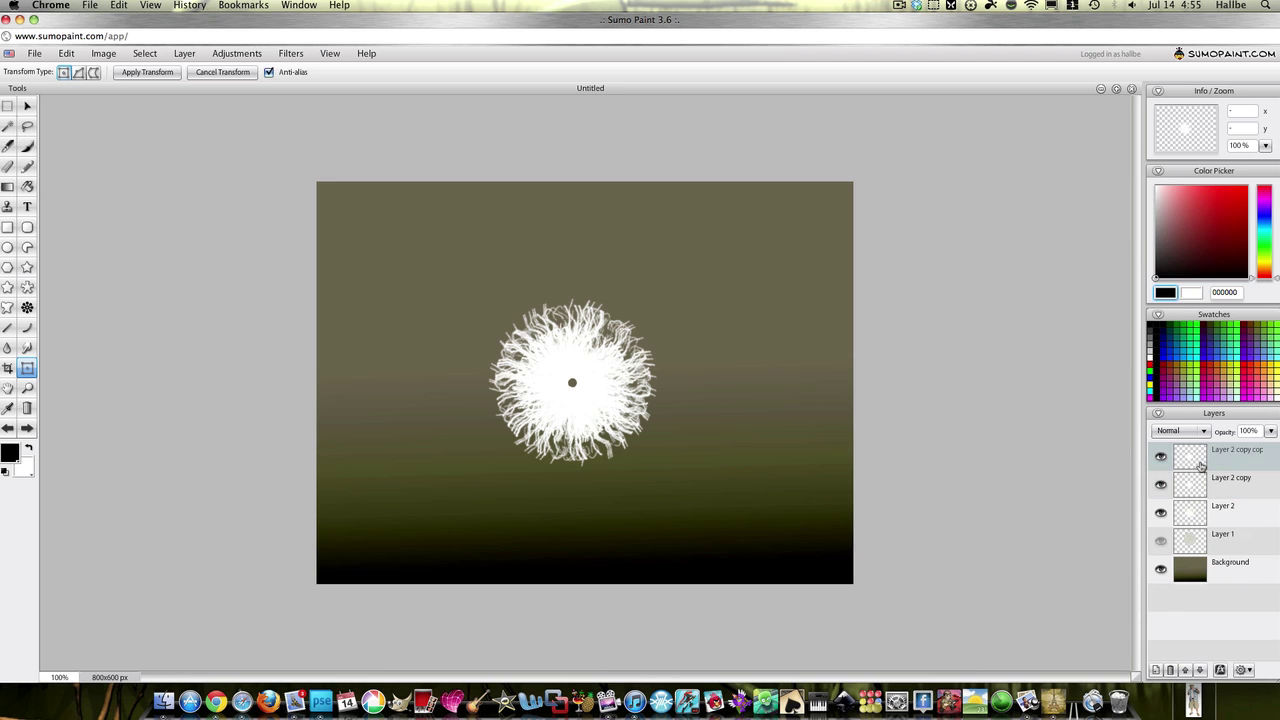
Free Transform the topmost copy of Layer 2, shrinking and rotating it around the ball's centre, and apply the change
left_click(24, 106)
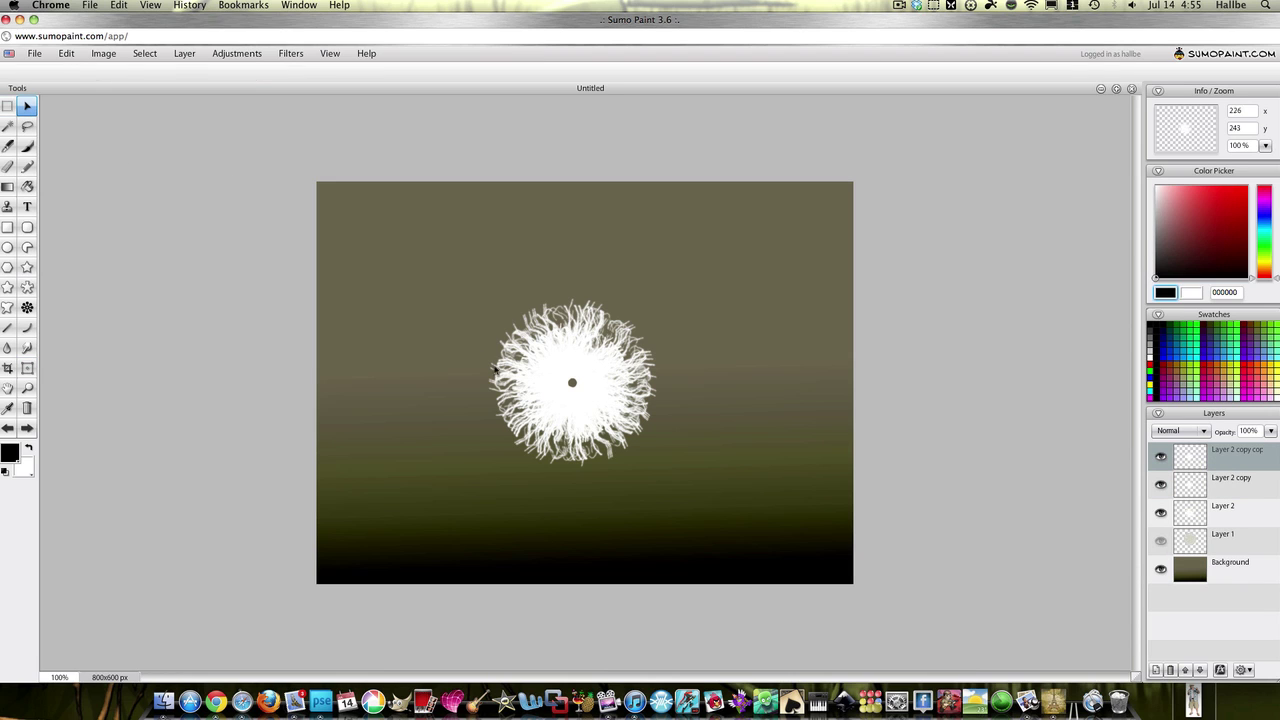
right_click(524, 376)
left_click(565, 384)
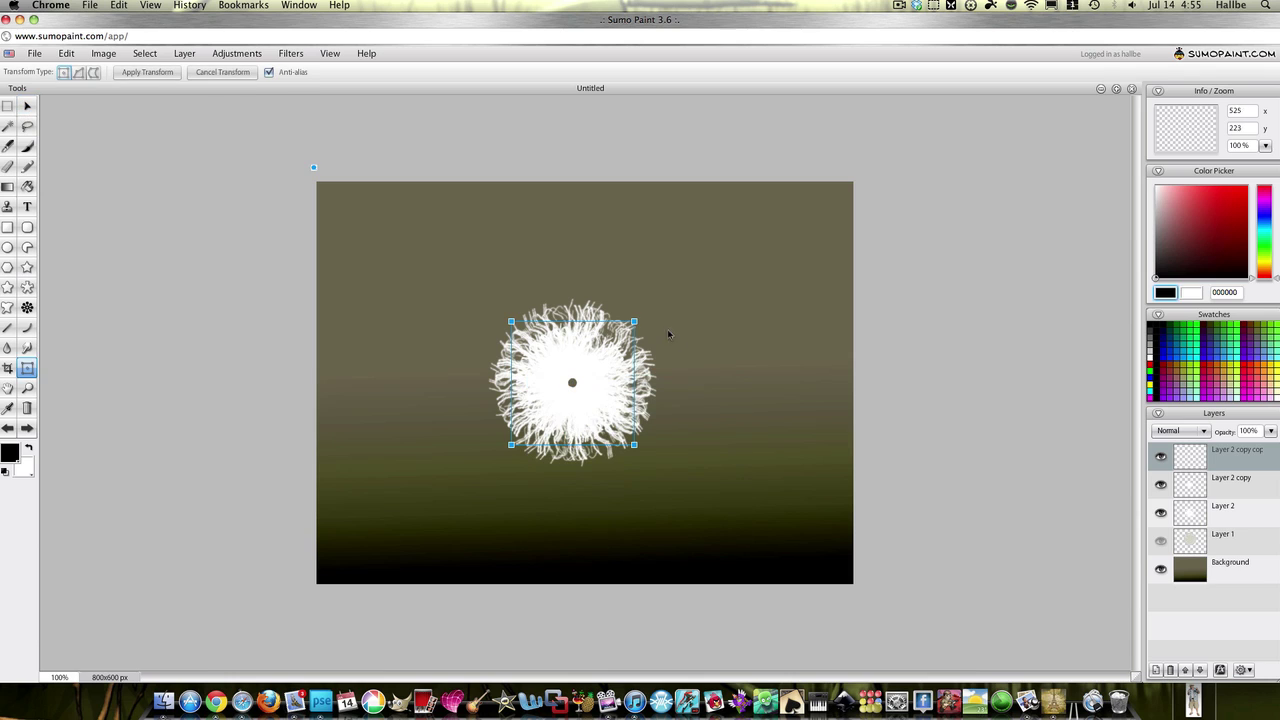
left_click_drag(637, 322, 657, 404)
left_click(1197, 525)
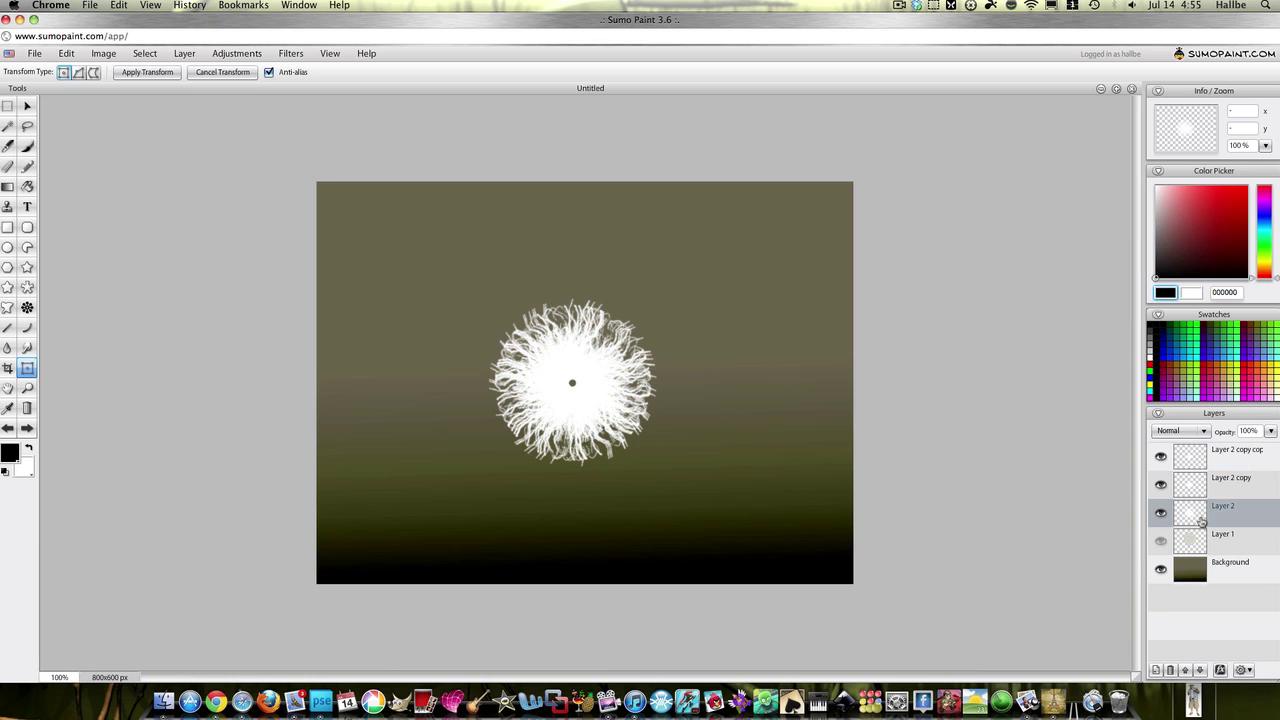
Merge both copies of the ball down into Layer 2
right_click(1205, 461)
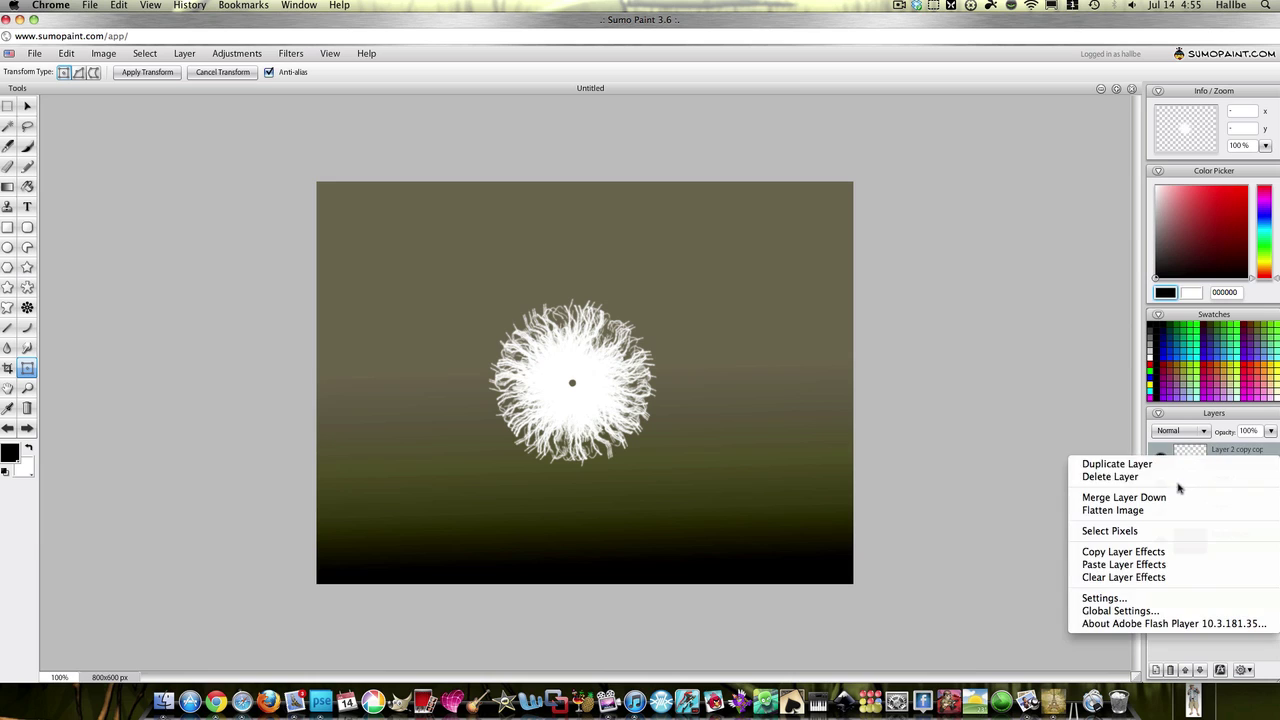
left_click(1175, 497)
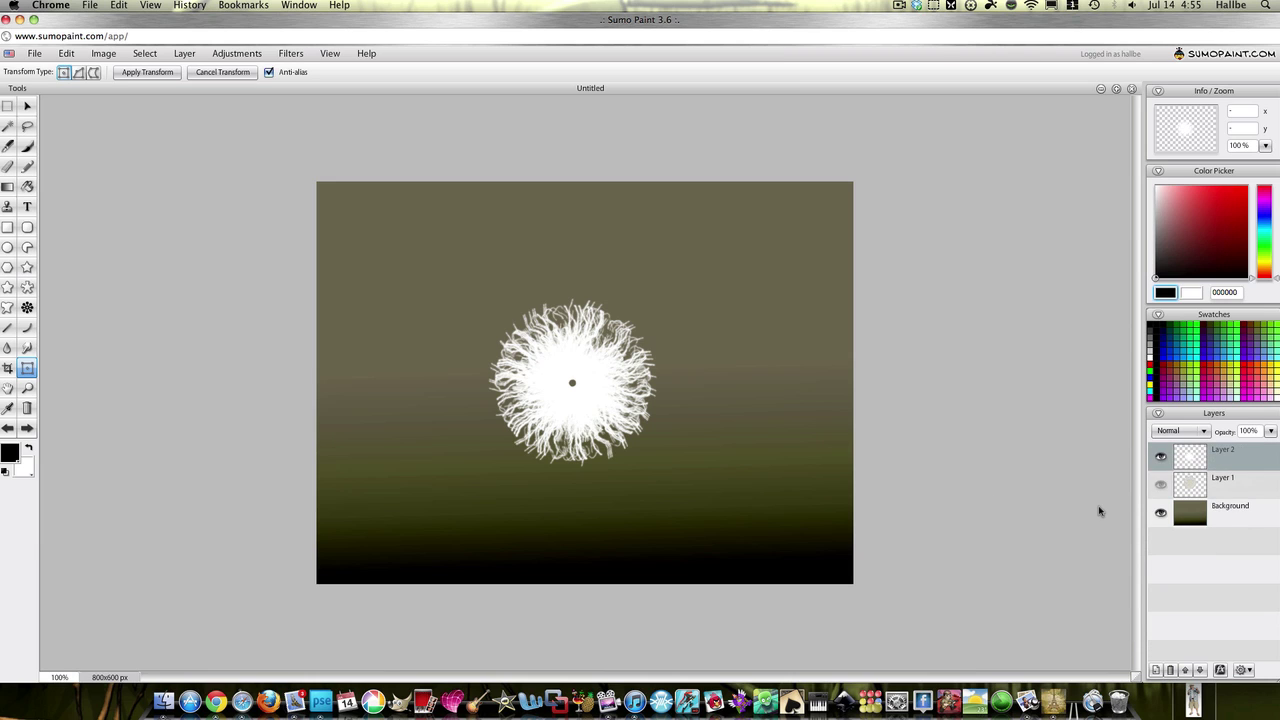
right_click(1200, 458)
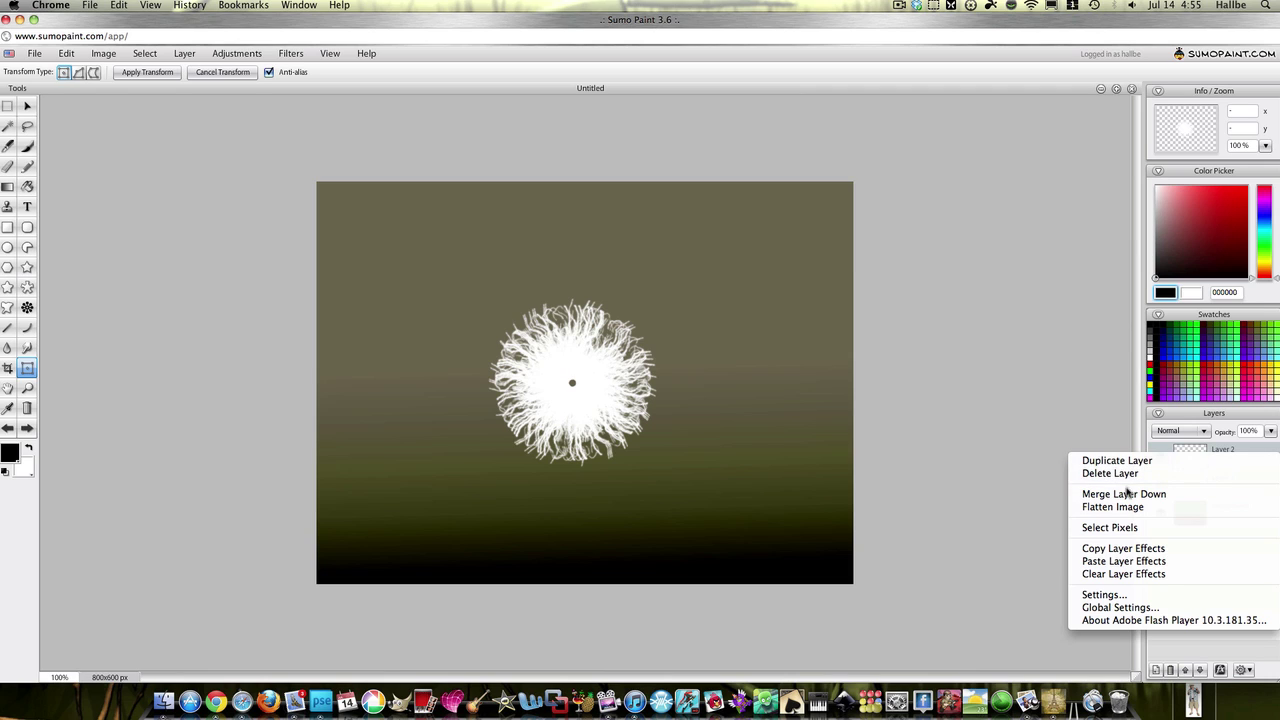
left_click(798, 260)
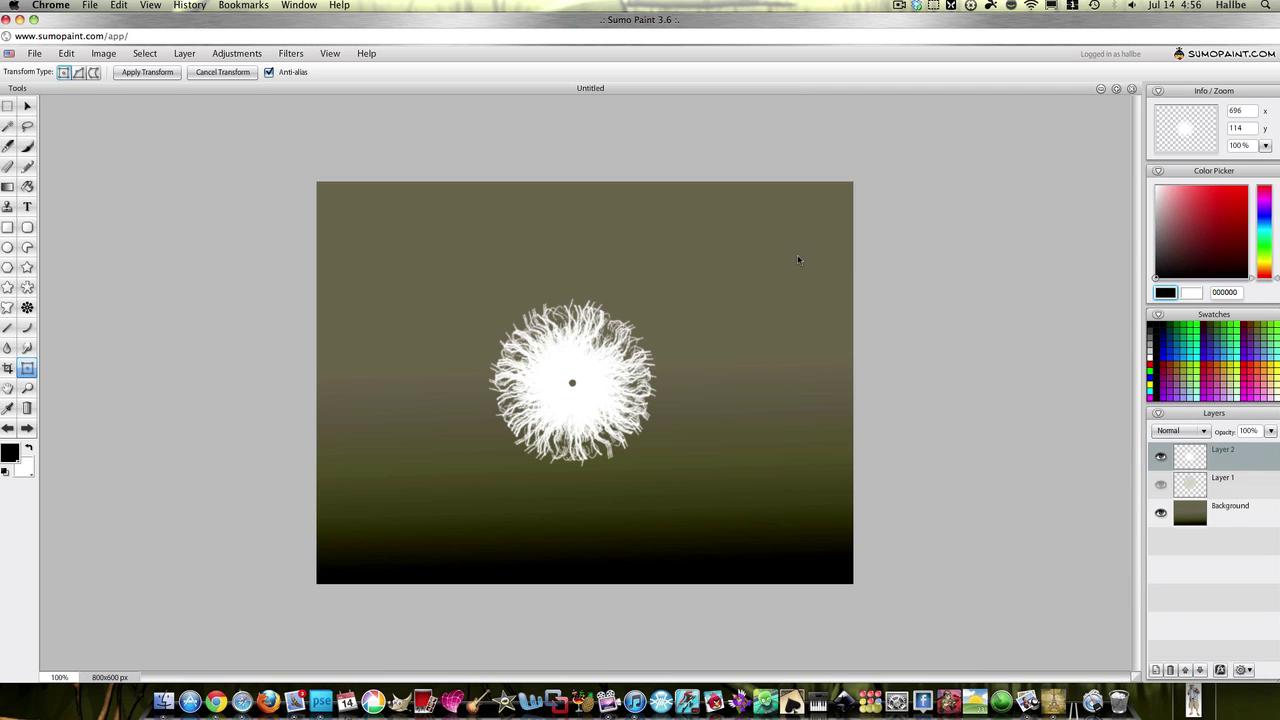
left_click(214, 54)
left_click(258, 146)
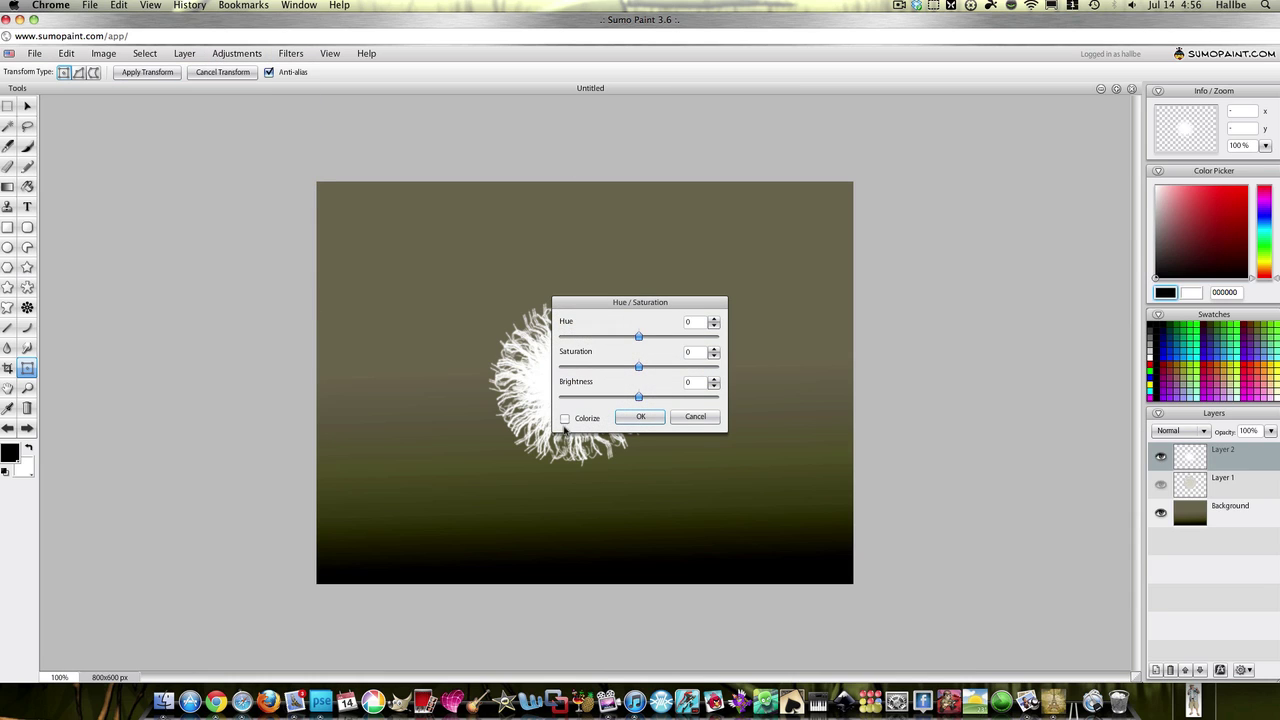
left_click(564, 418)
left_click_drag(656, 313, 769, 347)
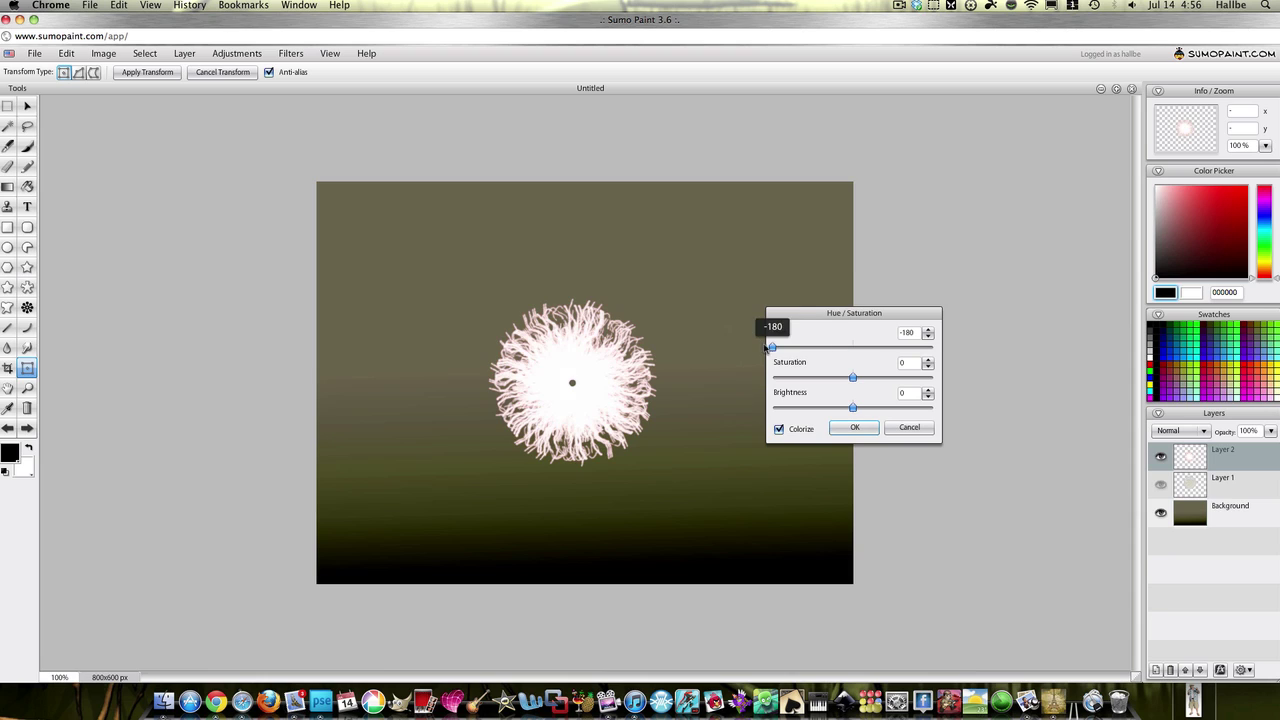
left_click_drag(853, 378, 897, 410)
left_click(909, 427)
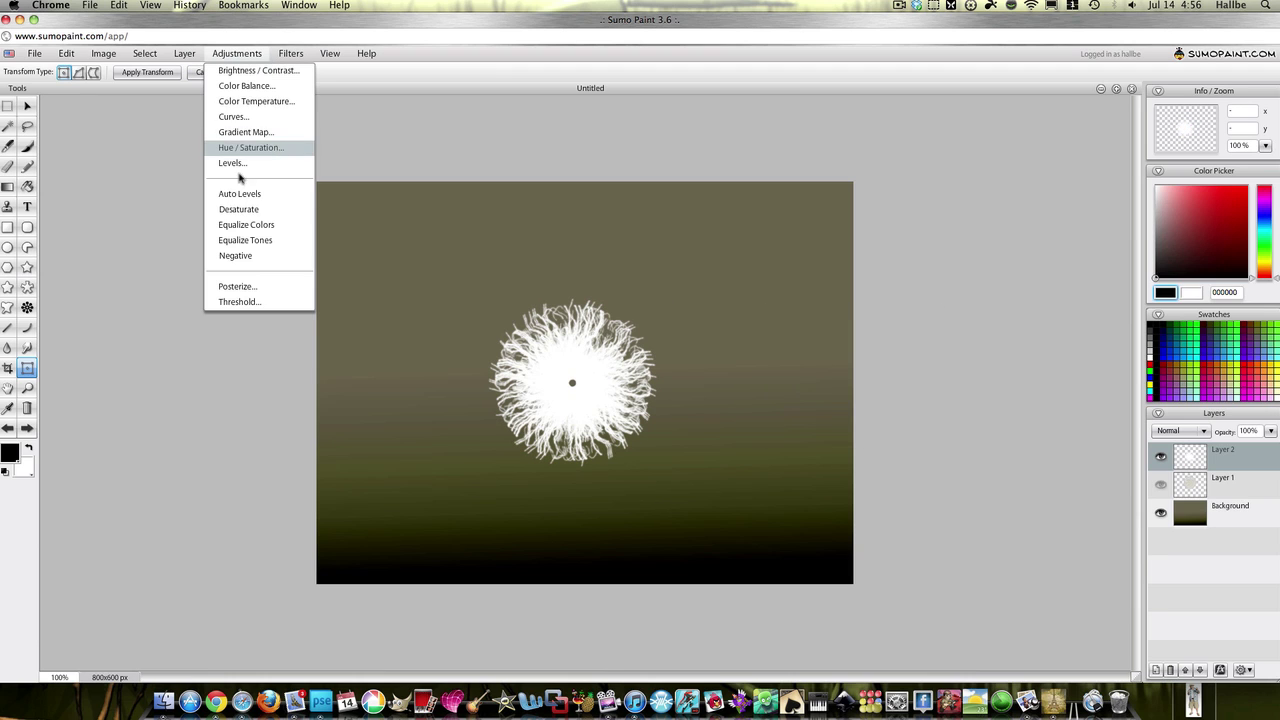
left_click(232, 132)
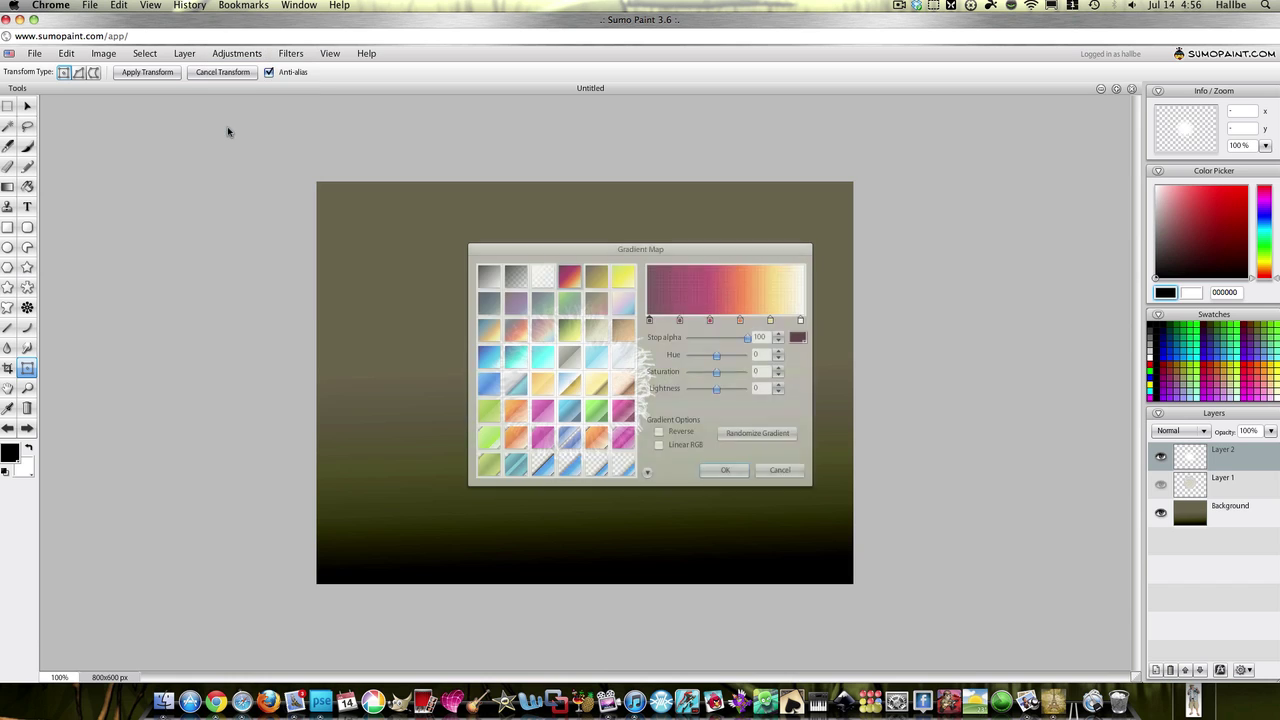
mouse_move(576, 250)
left_mouse_down()
mouse_move(1022, 224)
mouse_move(842, 179)
left_mouse_up()
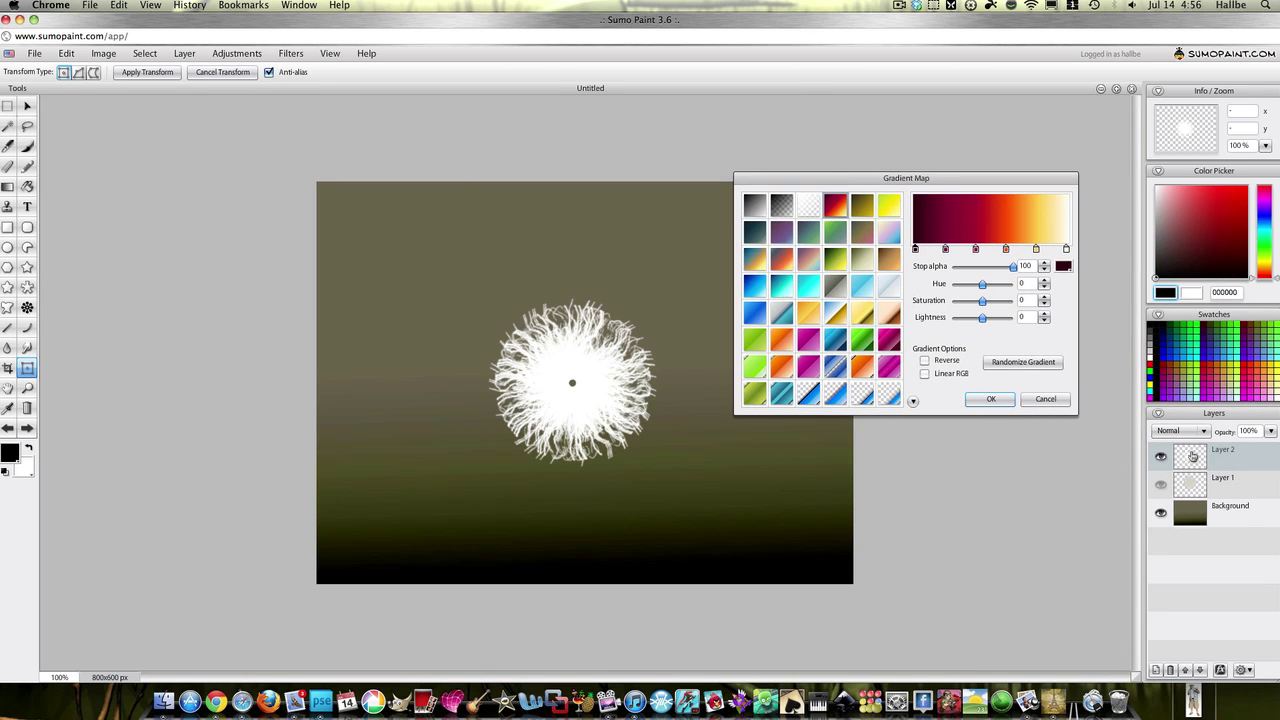
left_click(888, 204)
left_click(835, 205)
left_click(861, 208)
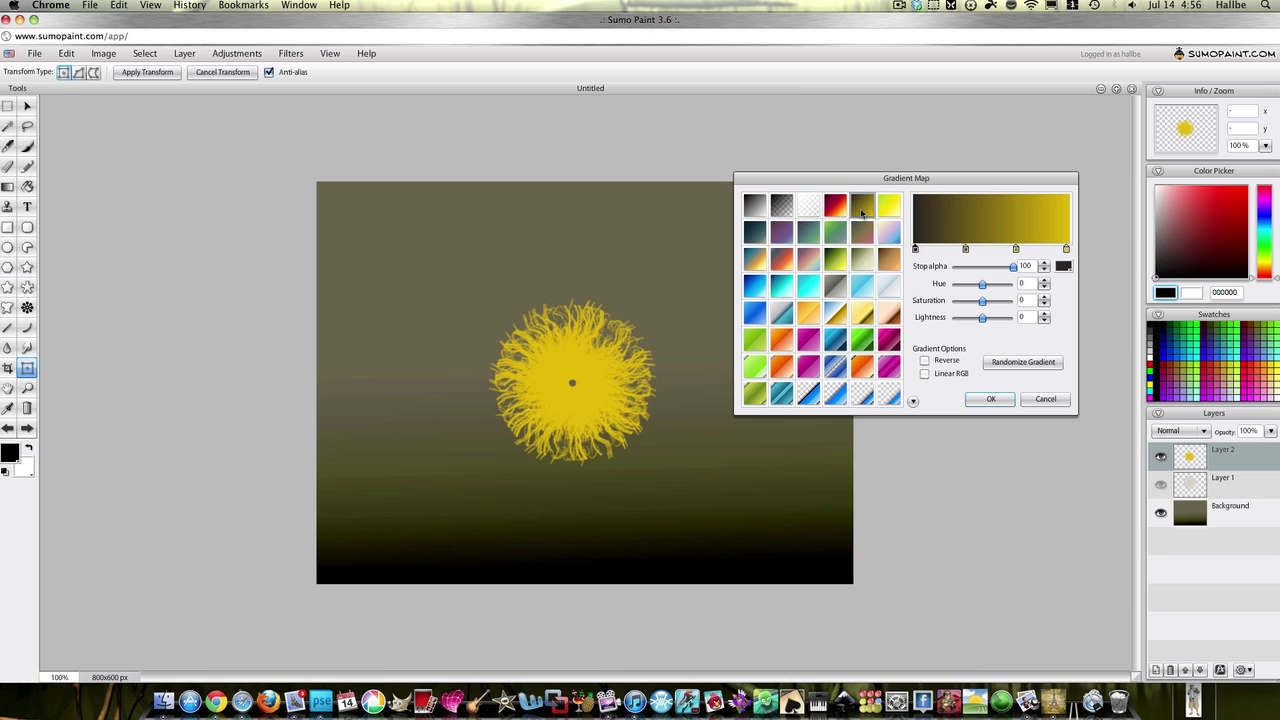
left_click(808, 259)
left_click(790, 264)
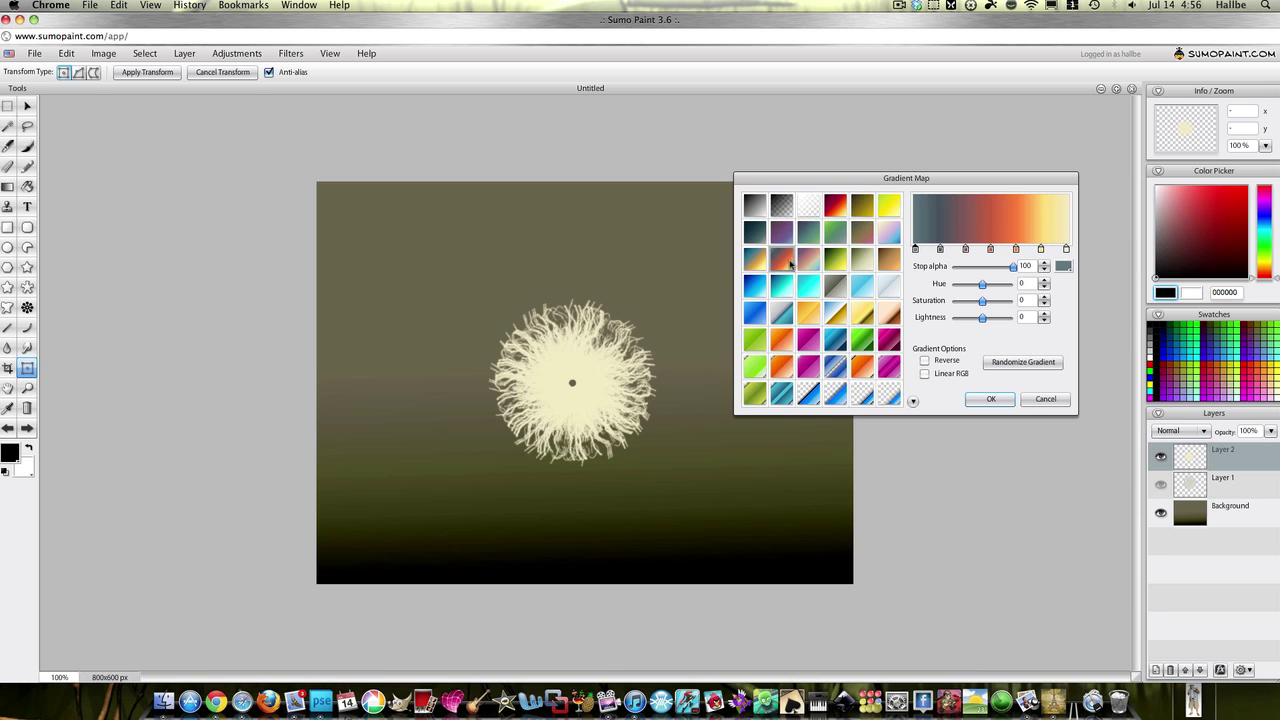
left_click(835, 286)
left_click(834, 313)
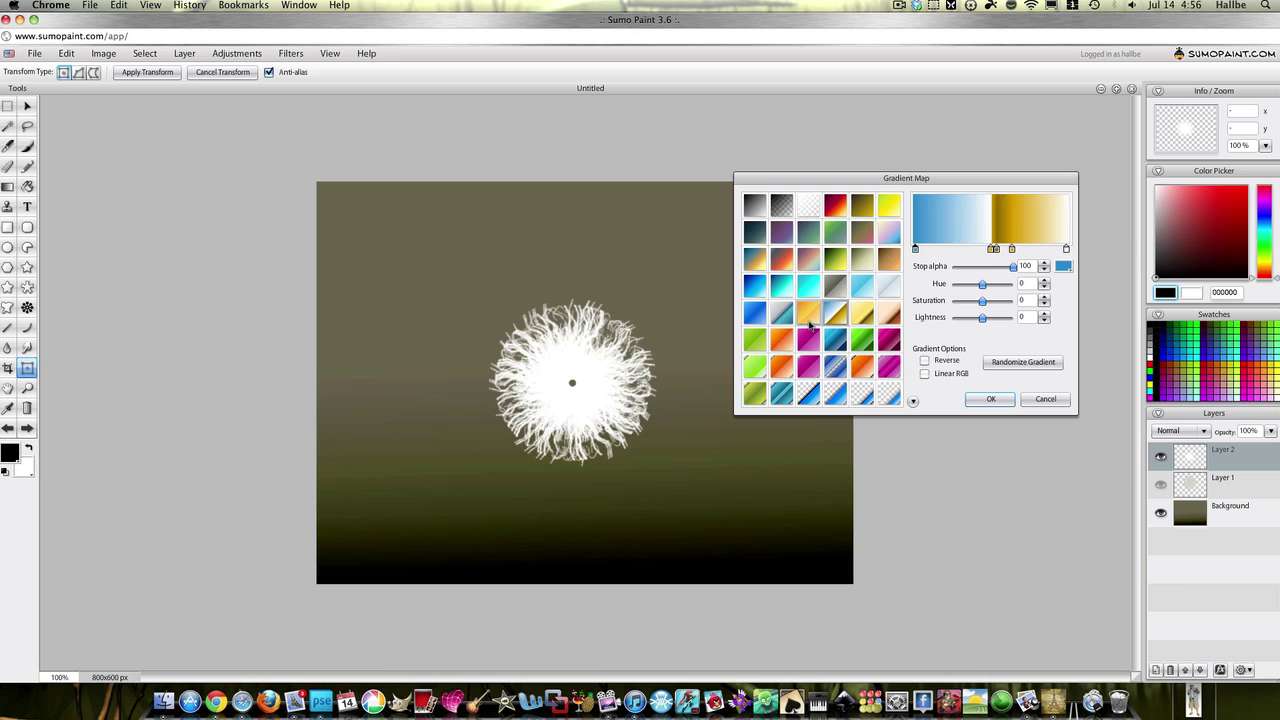
left_click(888, 286)
left_click(862, 259)
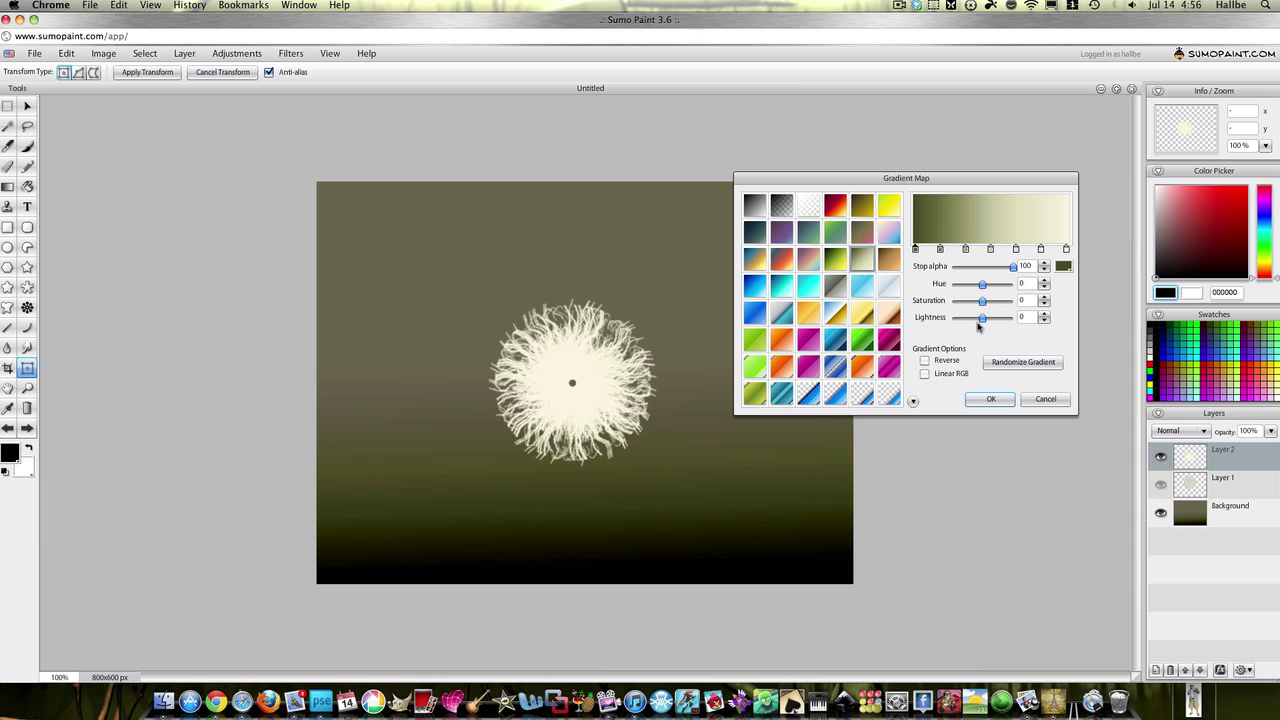
left_click_drag(980, 320, 986, 318)
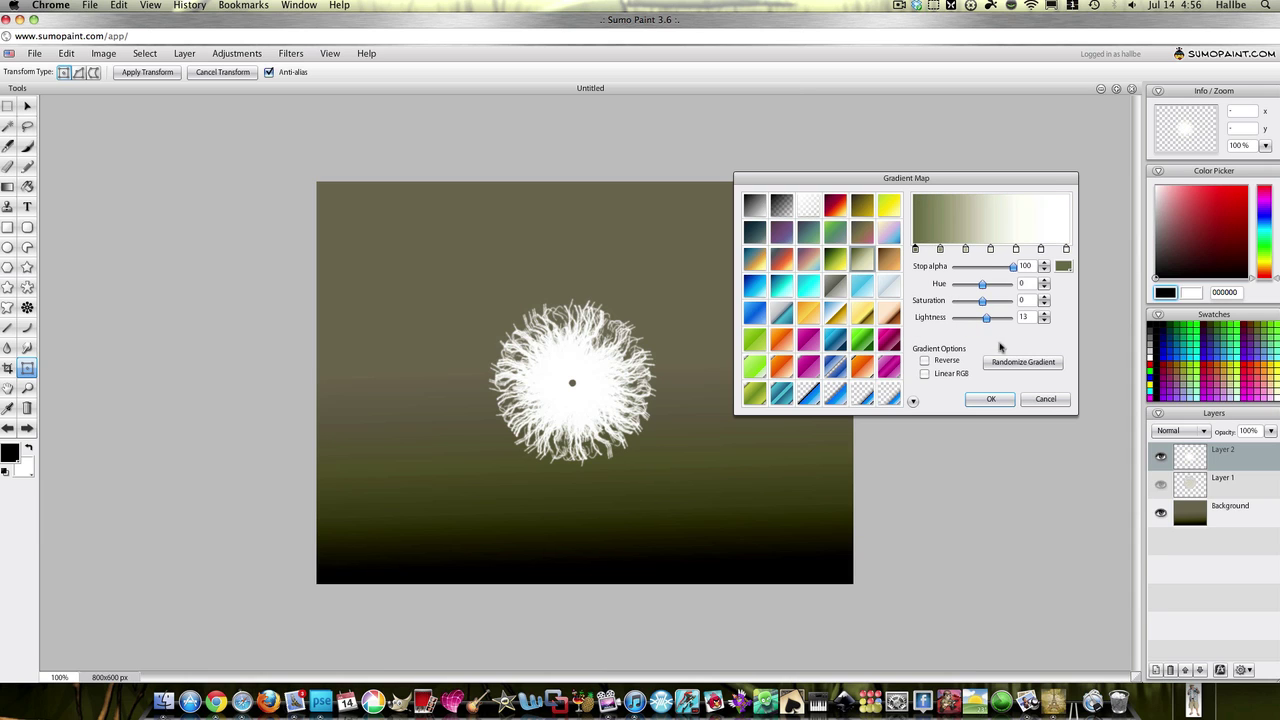
left_click(1046, 402)
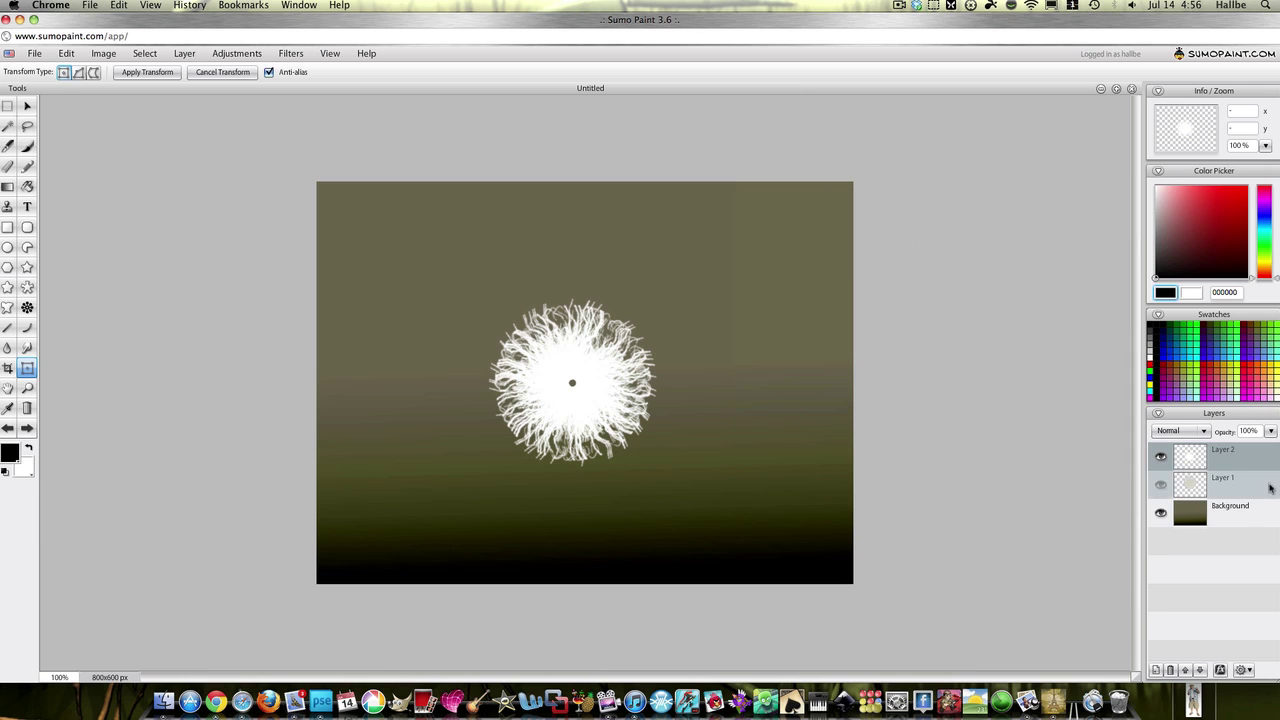
Duplicate Layer 2, and enlarge the original ball beneath the copy around its centre with Free Transform
right_click(1183, 455)
left_click(1195, 461)
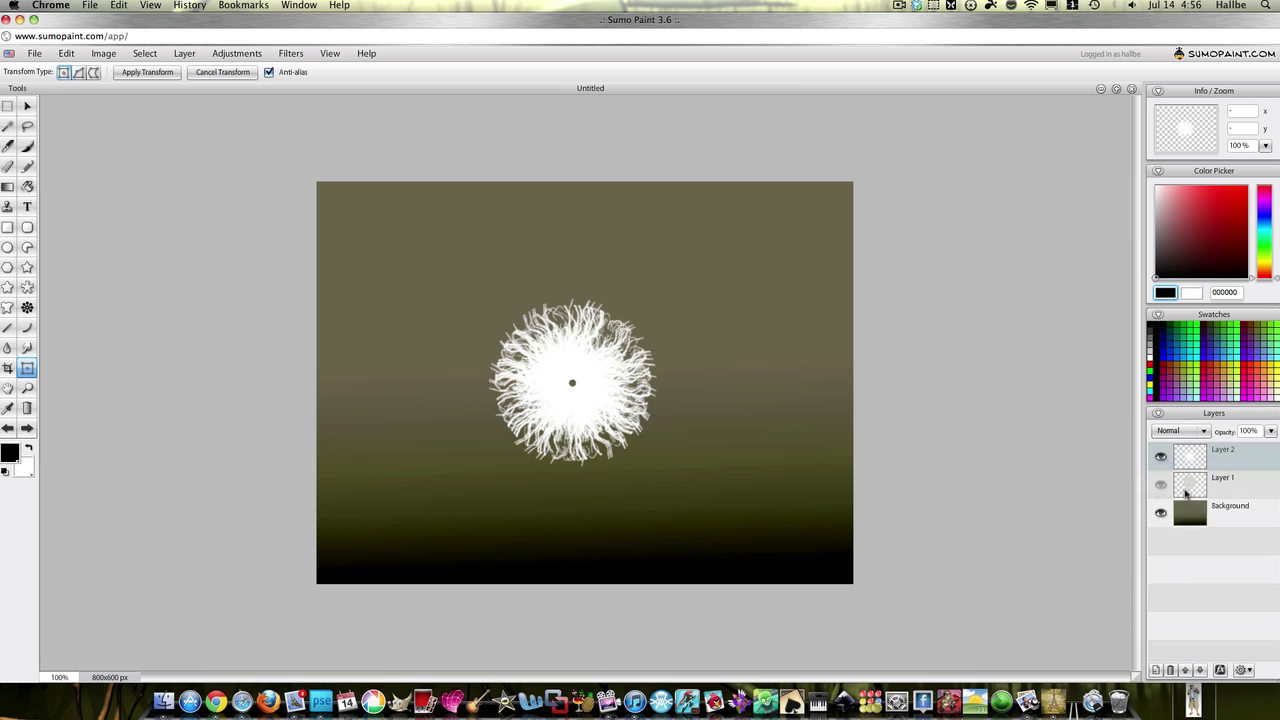
left_click(1188, 489)
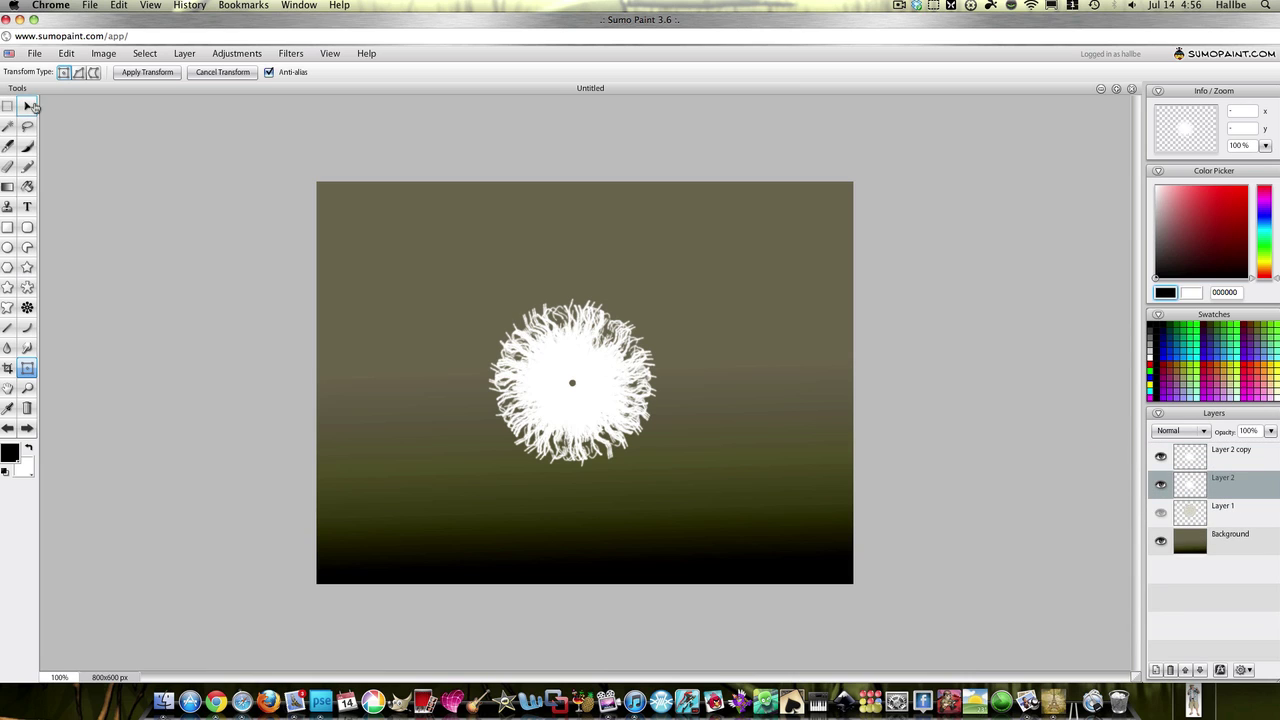
left_click(27, 105)
right_click(607, 412)
left_click(618, 414)
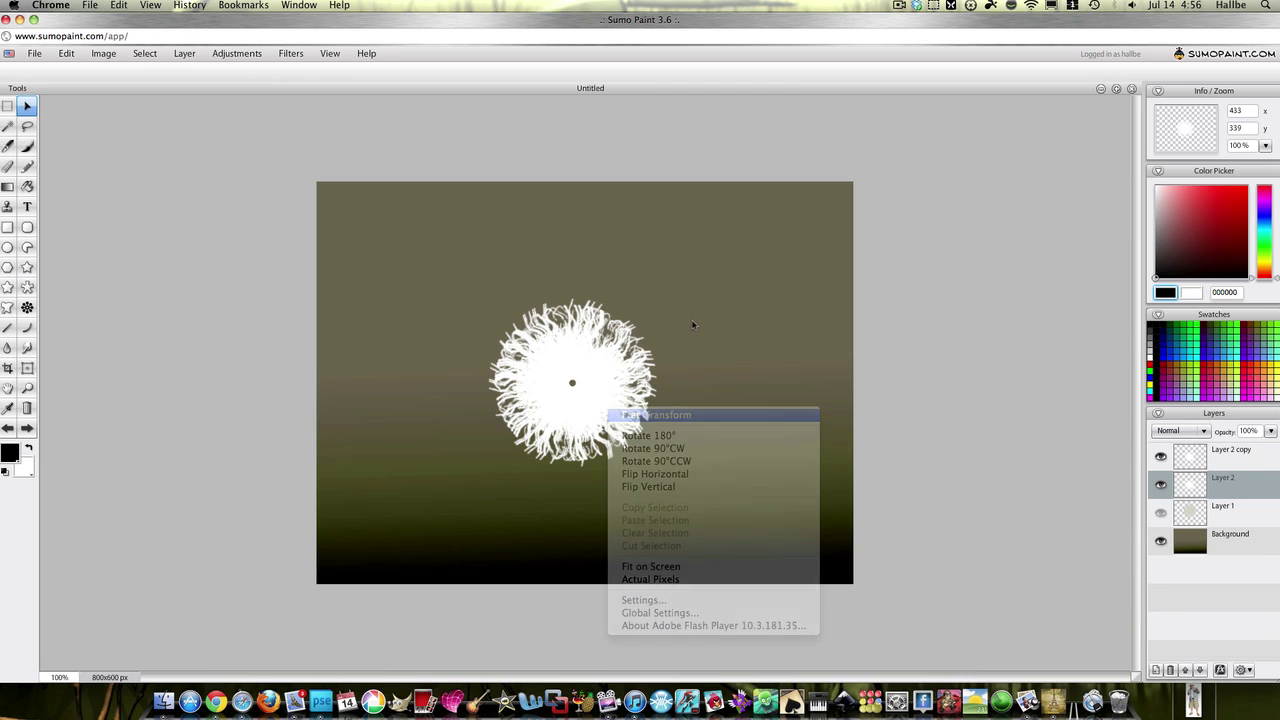
left_click_drag(660, 301, 686, 277)
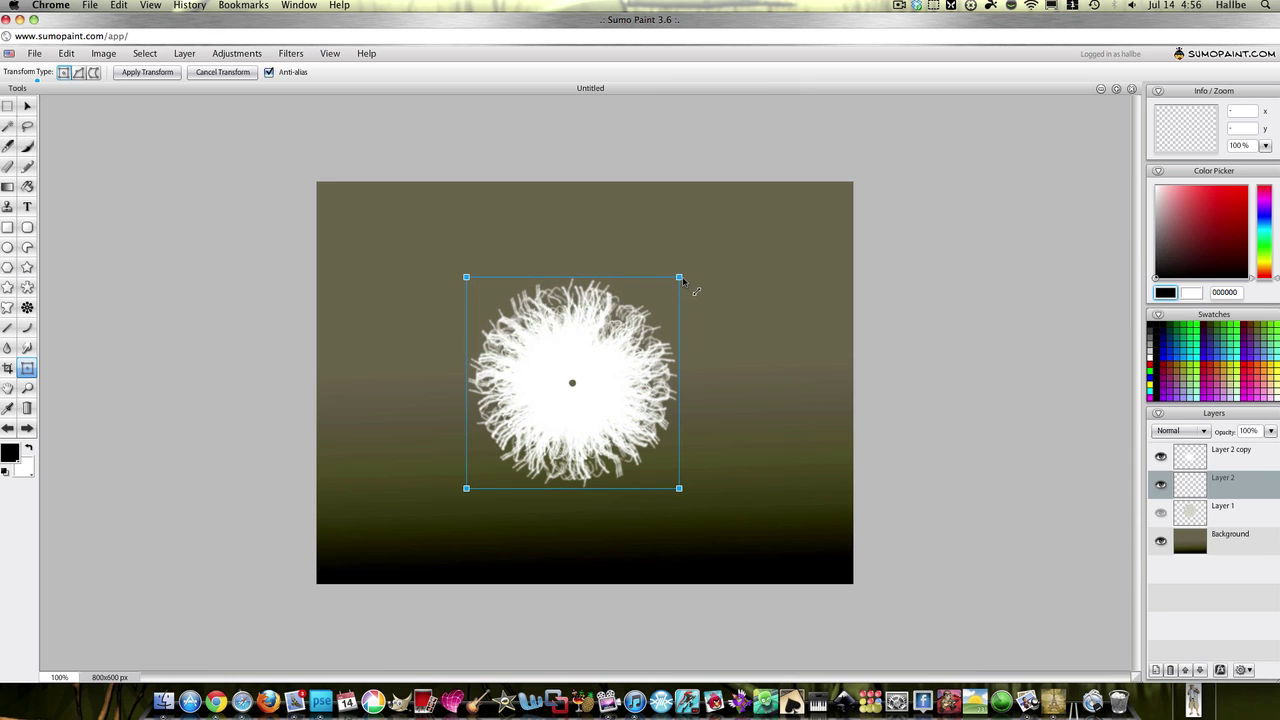
left_click(1202, 456)
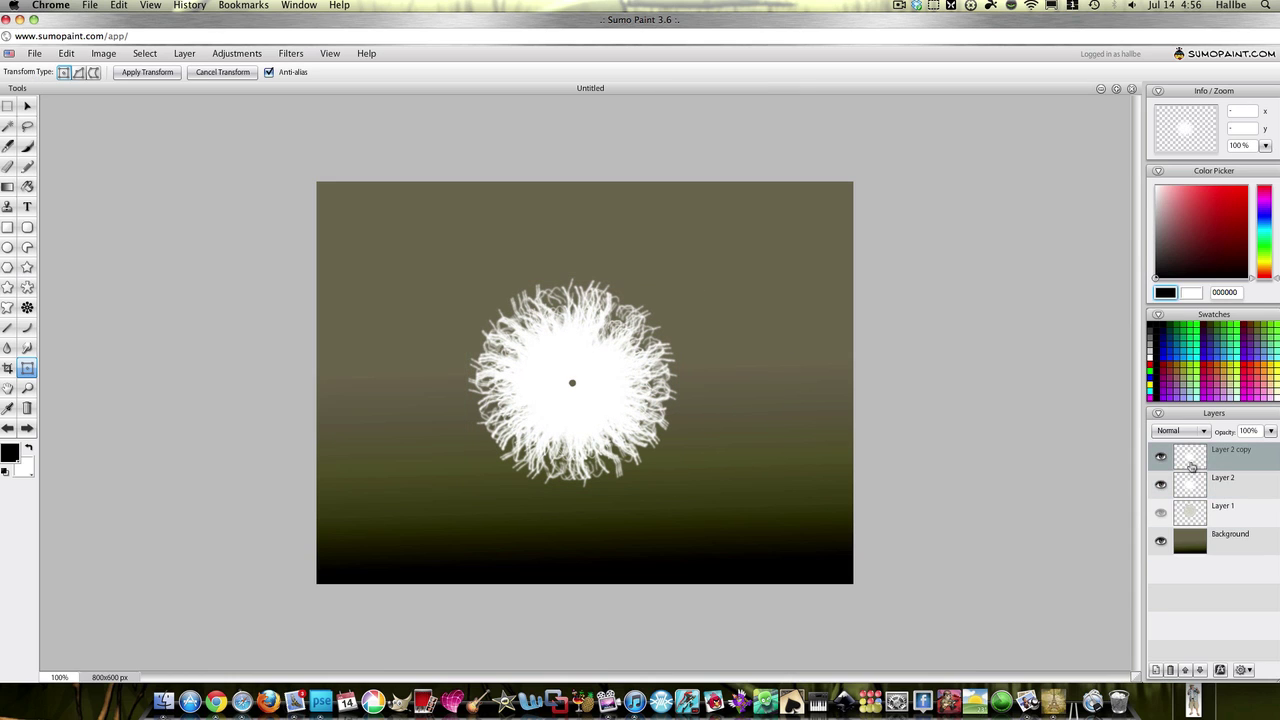
Apply a Radial Blur to the enlarged ball on Layer 2 with Zoom 51, Rotation -3 and Lighten blending
left_click(1196, 487)
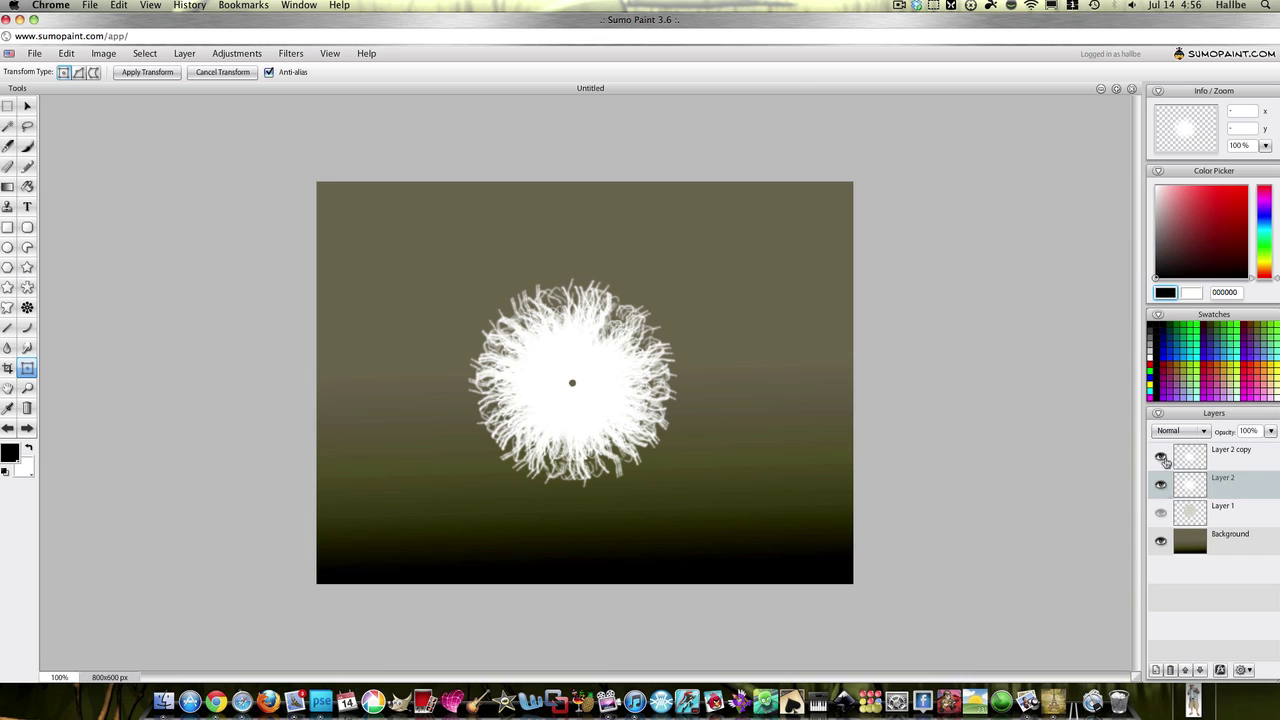
left_click(291, 53)
mouse_move(315, 88)
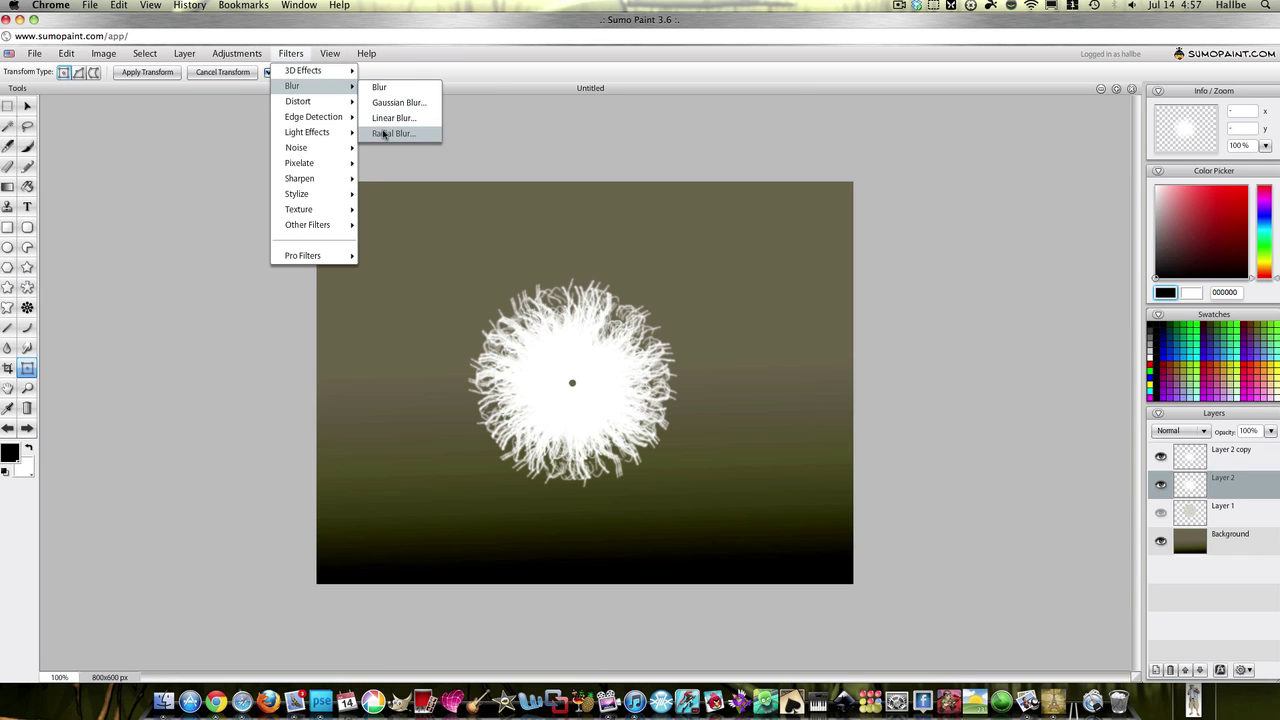
left_click(386, 133)
left_click_drag(643, 277, 948, 187)
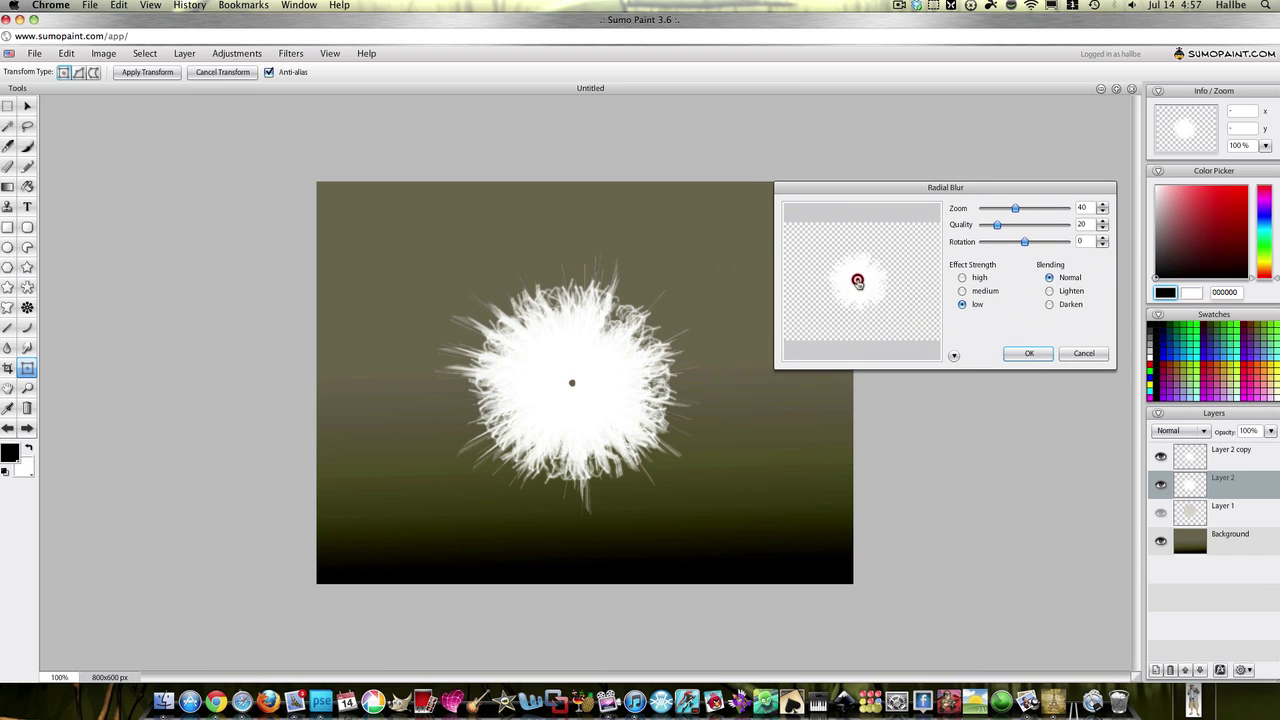
left_click(1049, 291)
left_click_drag(1015, 209, 1026, 210)
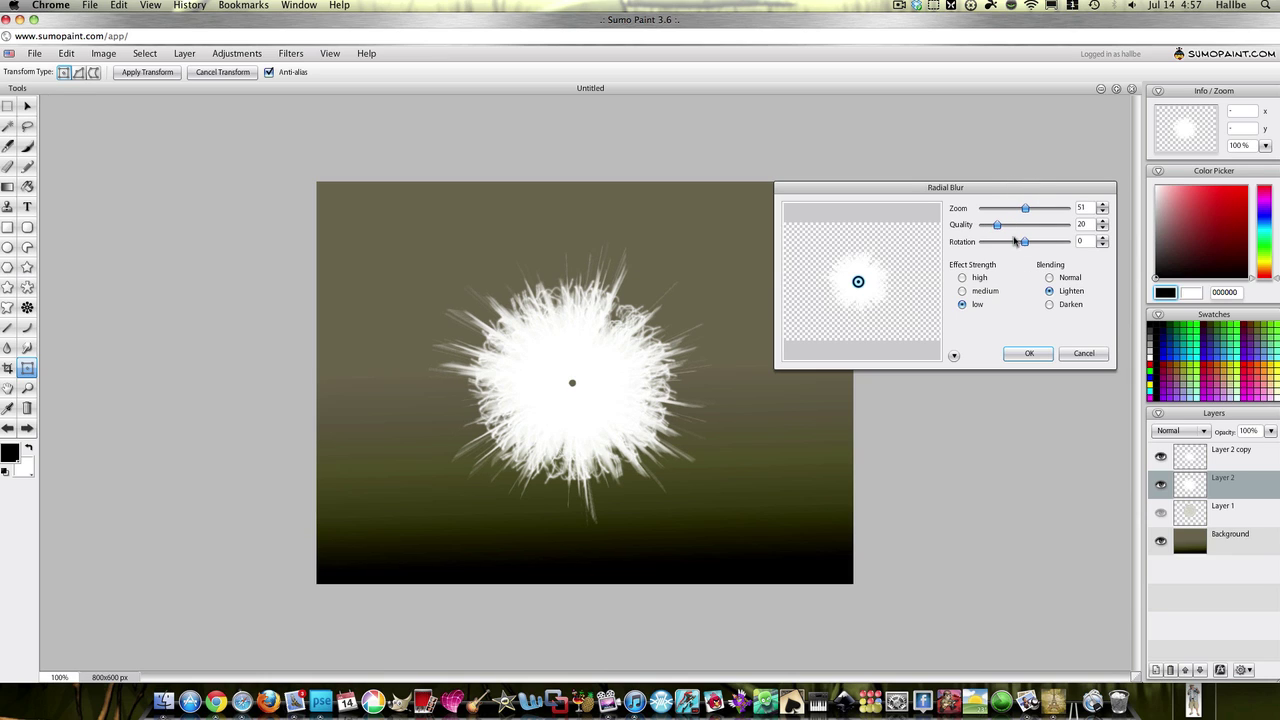
left_click_drag(1026, 242, 1027, 244)
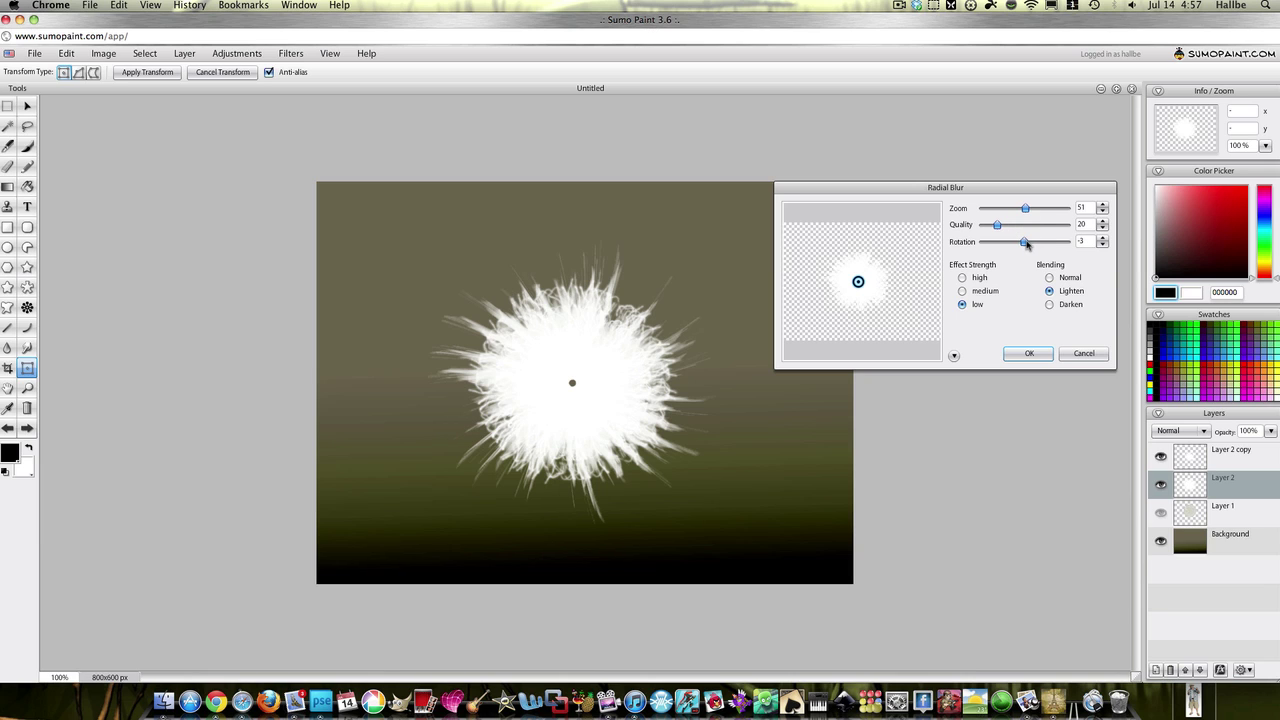
left_click(1042, 353)
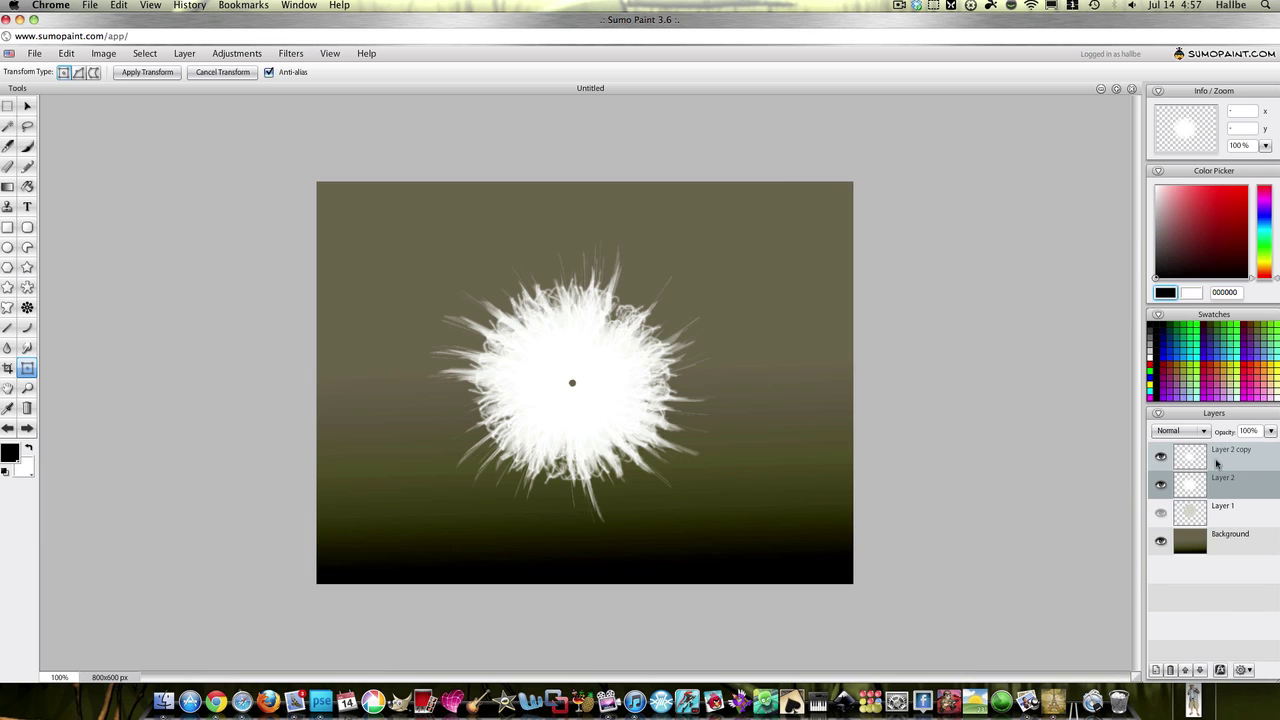
Duplicate the blurred Layer 2, and rotate the copy slightly clockwise around the ball's centre with Free Transform
right_click(1185, 481)
left_click(1185, 485)
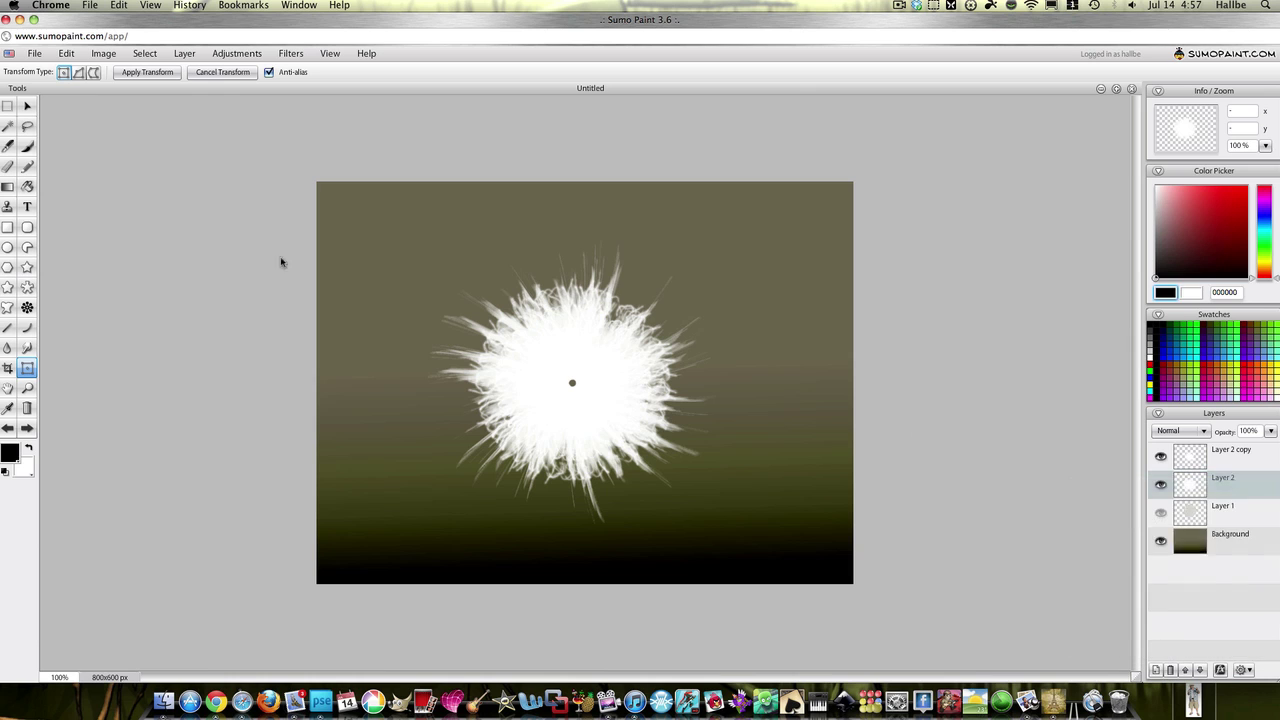
left_click(27, 105)
right_click(517, 325)
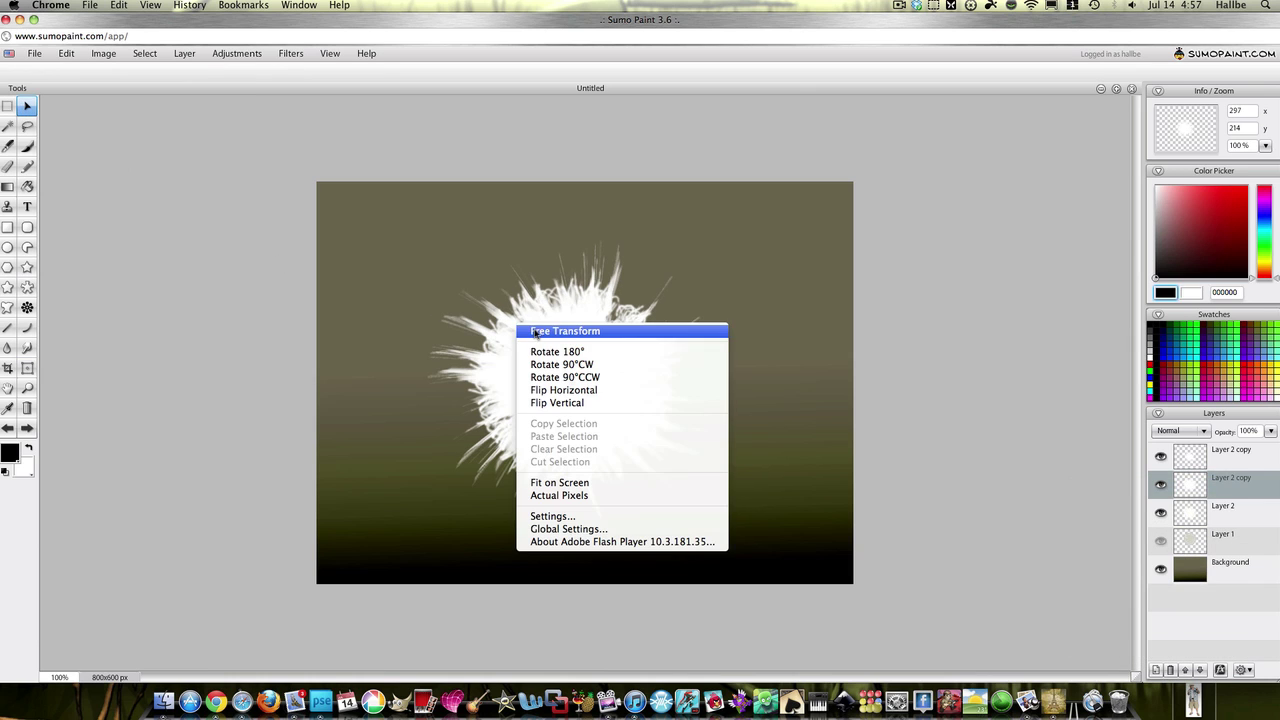
left_click(539, 333)
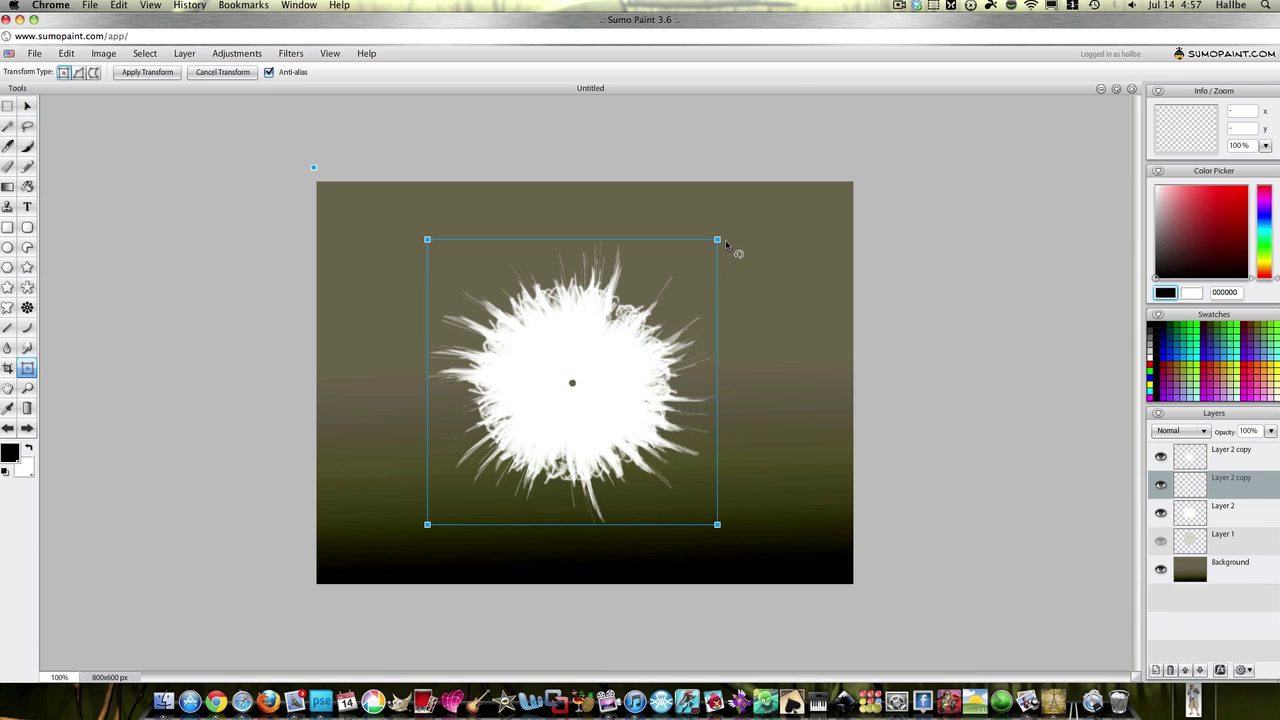
left_click_drag(727, 245, 757, 292)
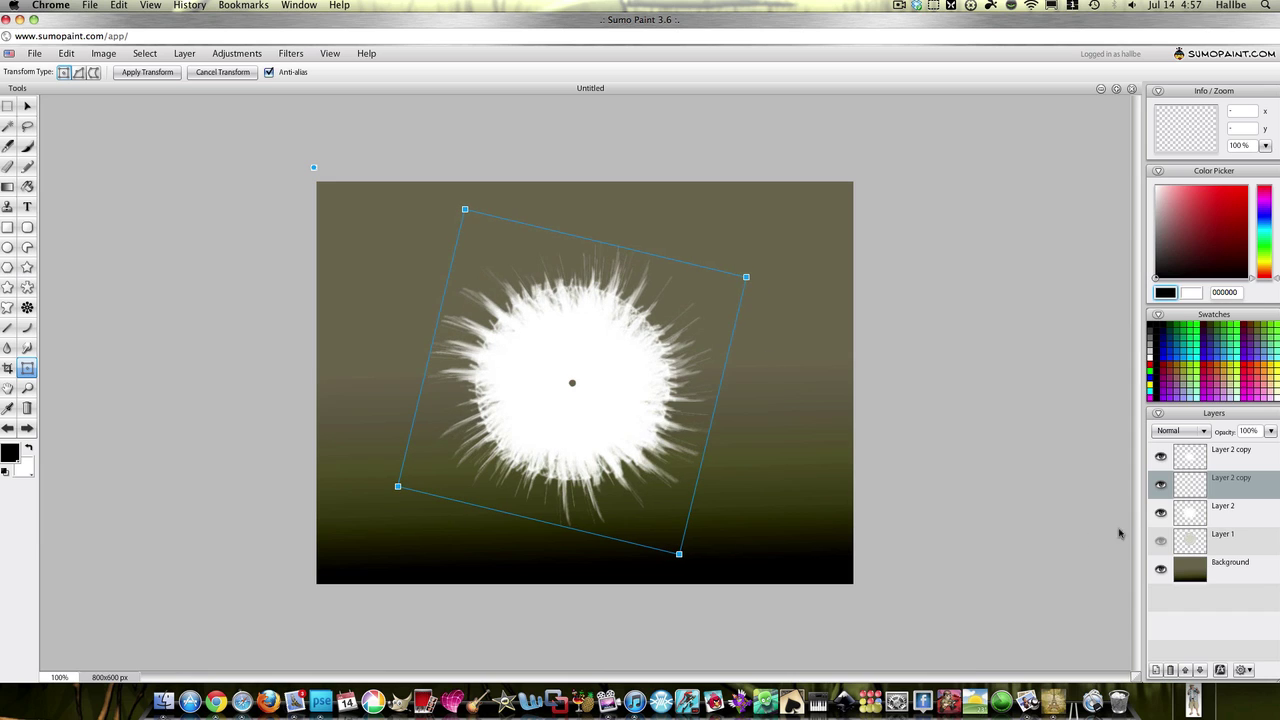
left_click(1205, 513)
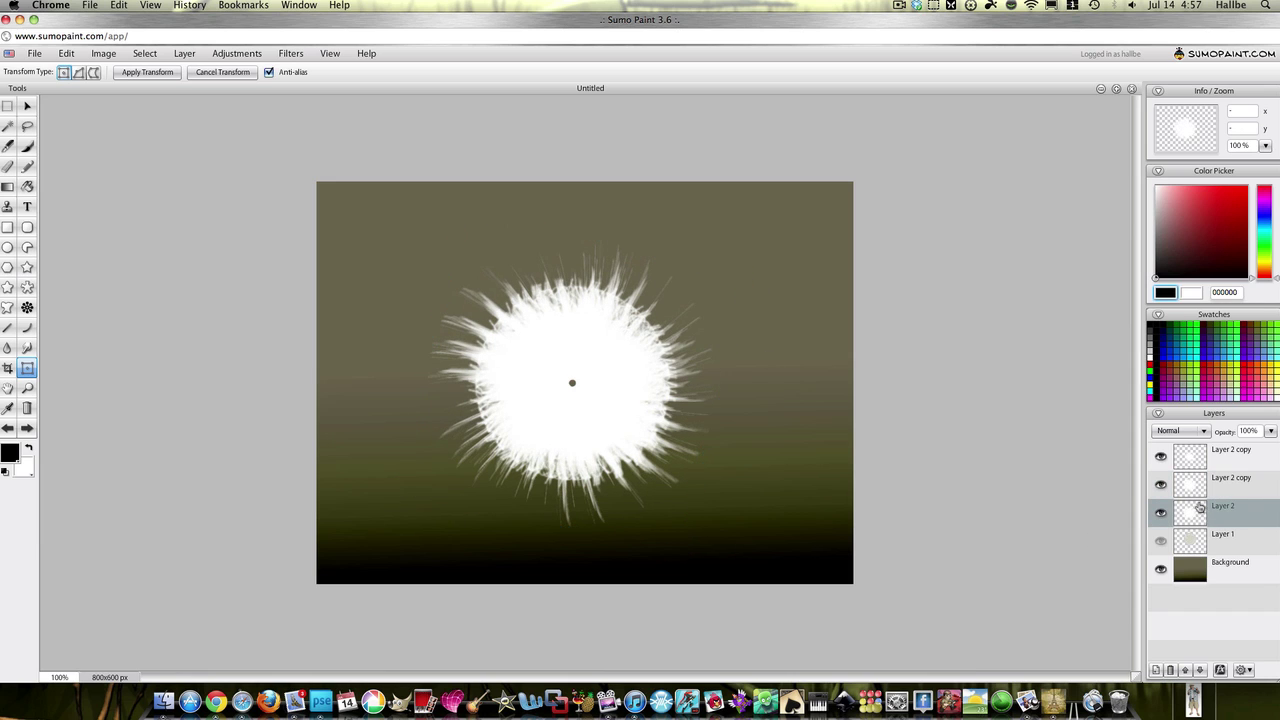
Duplicate the Layer 2 copy directly above Layer 2, and rotate the duplicate clockwise around the ball's centre with Free Transform
left_click(1202, 490)
right_click(1202, 486)
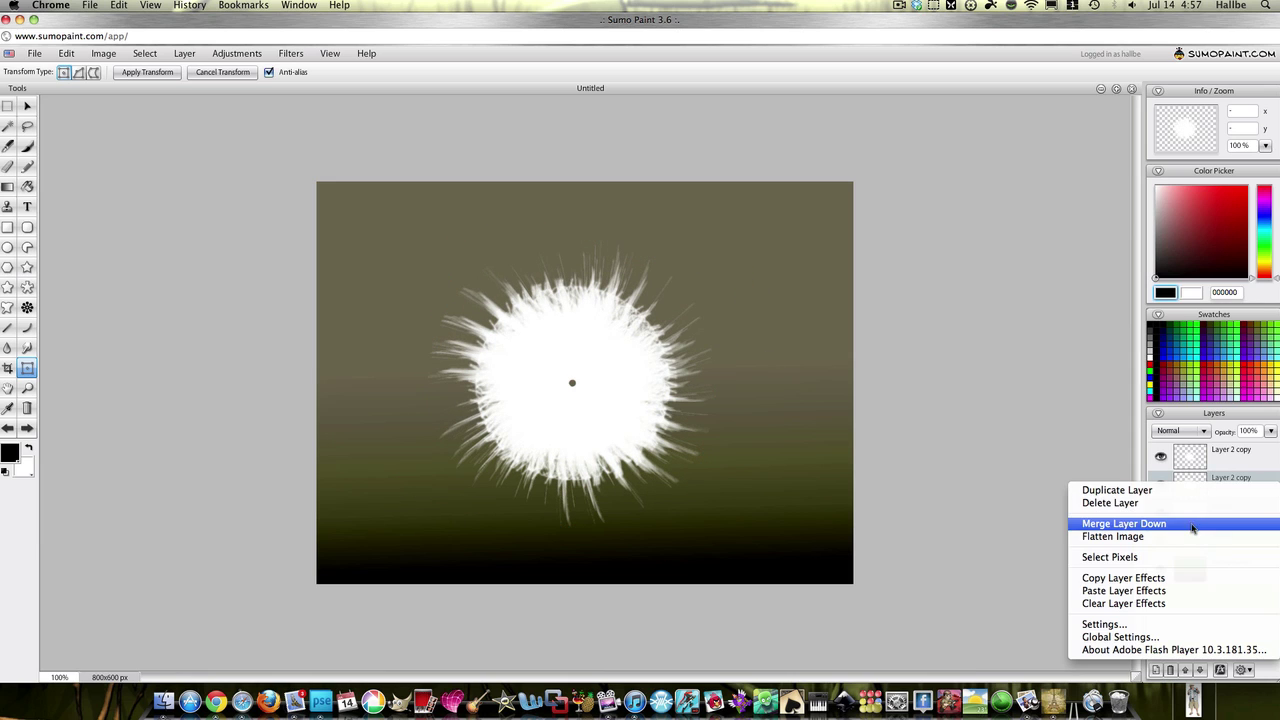
left_click(1117, 490)
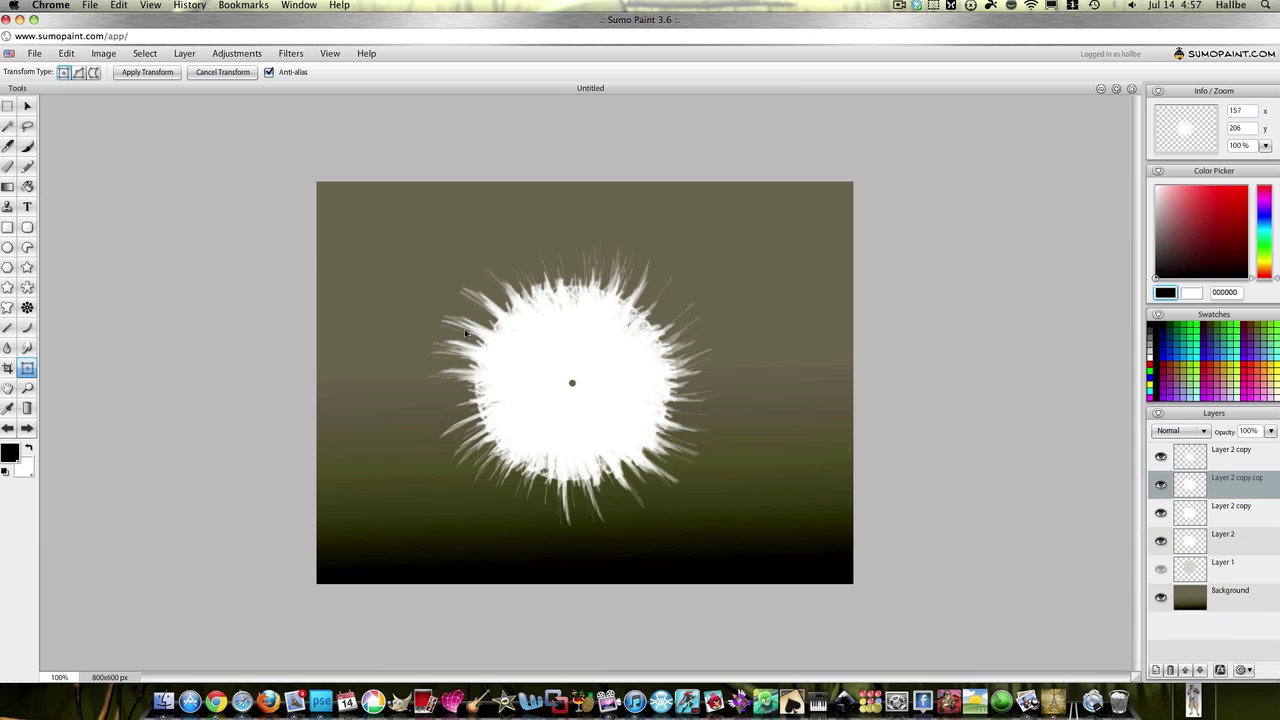
right_click(597, 322)
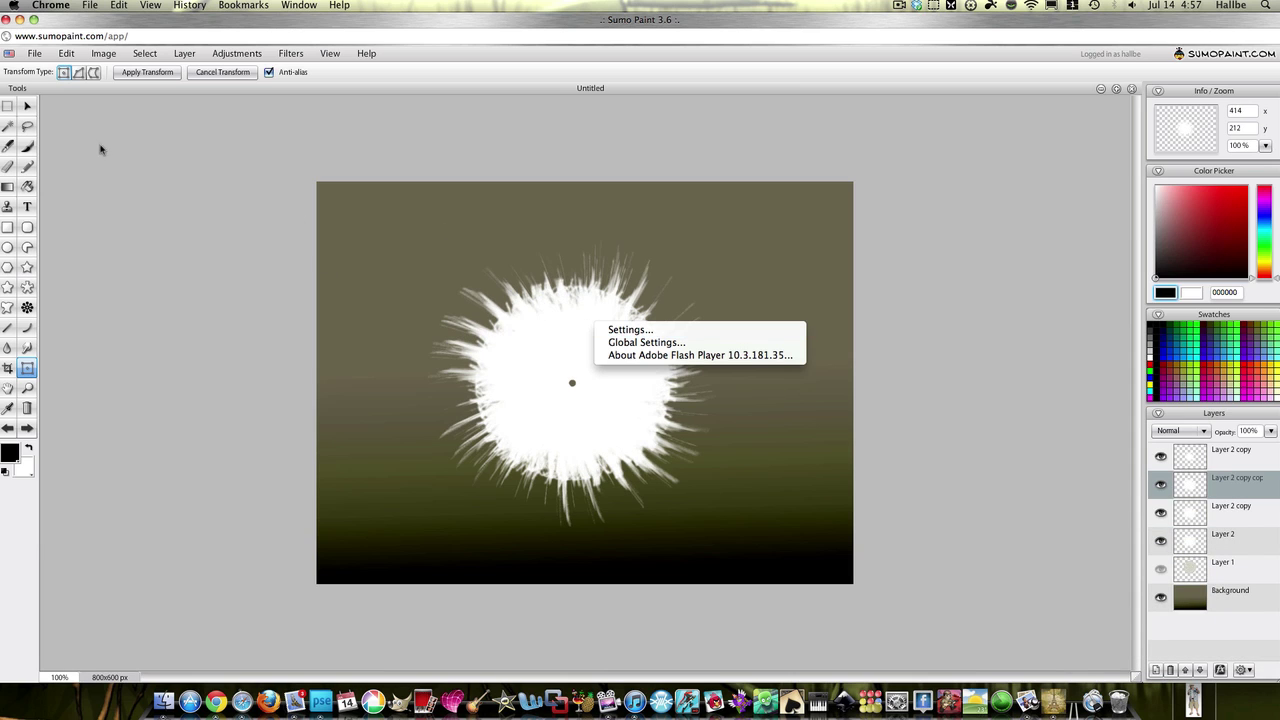
key("Escape")
right_click(563, 355)
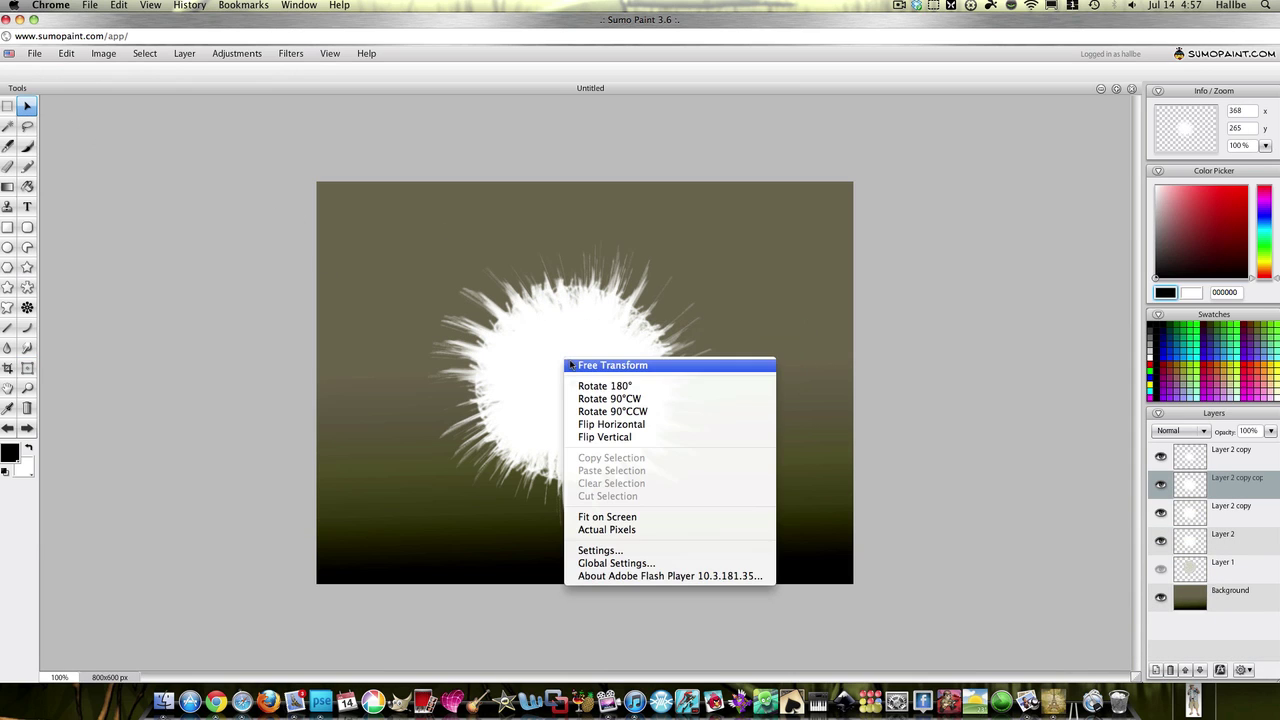
left_click(592, 363)
left_click_drag(720, 252, 755, 336)
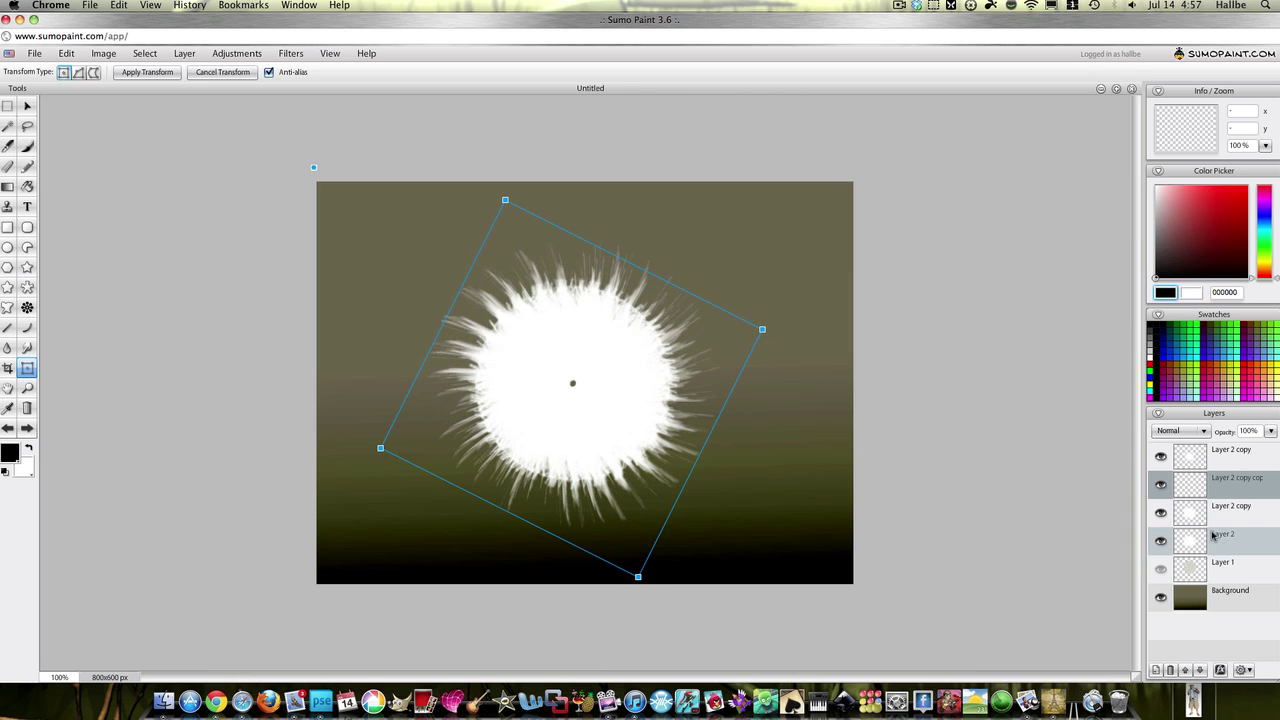
Select Layer 2 and set the Eraser to the Air Brush 1 tip from the Basic Brushes 1 set
double_click(1213, 537)
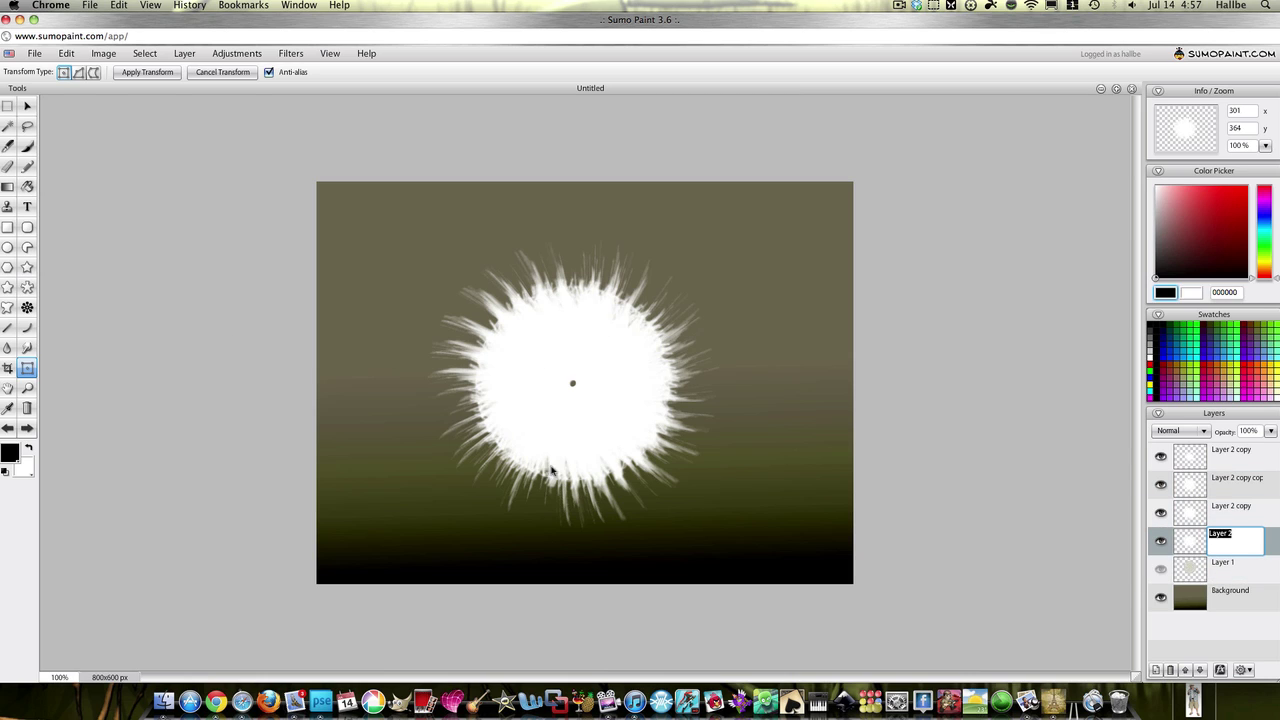
left_click(1191, 543)
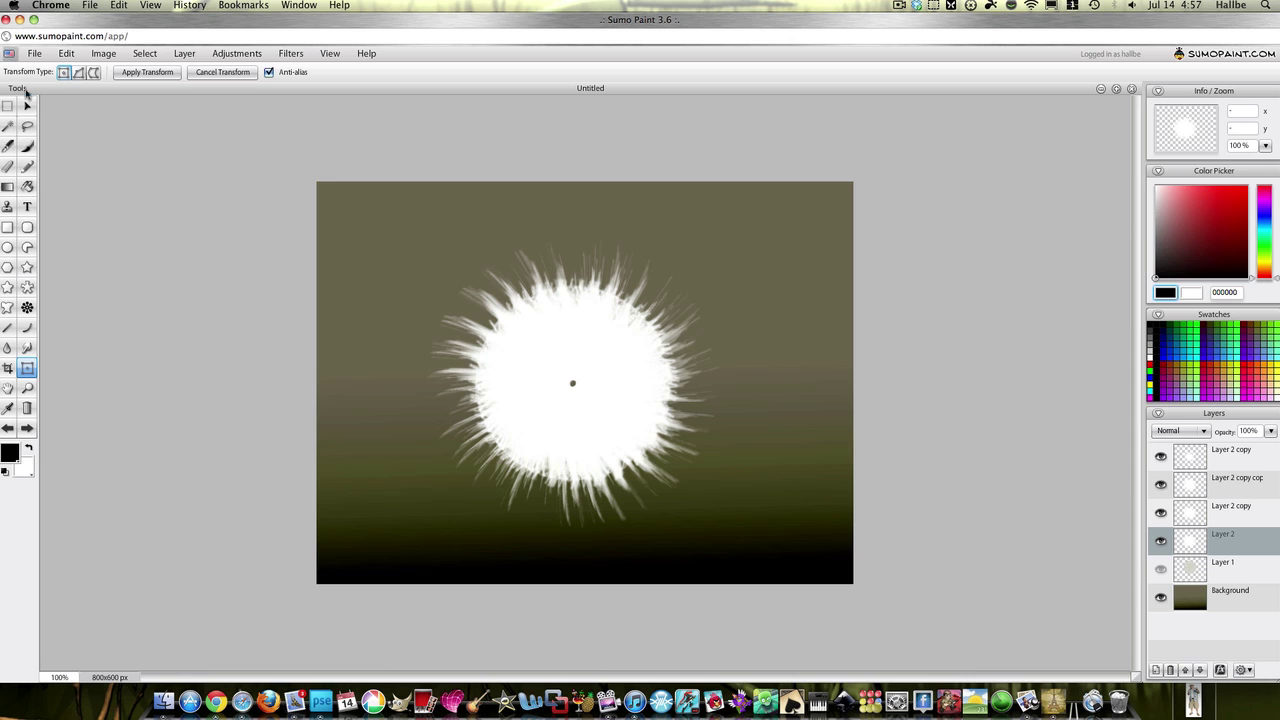
left_click(8, 166)
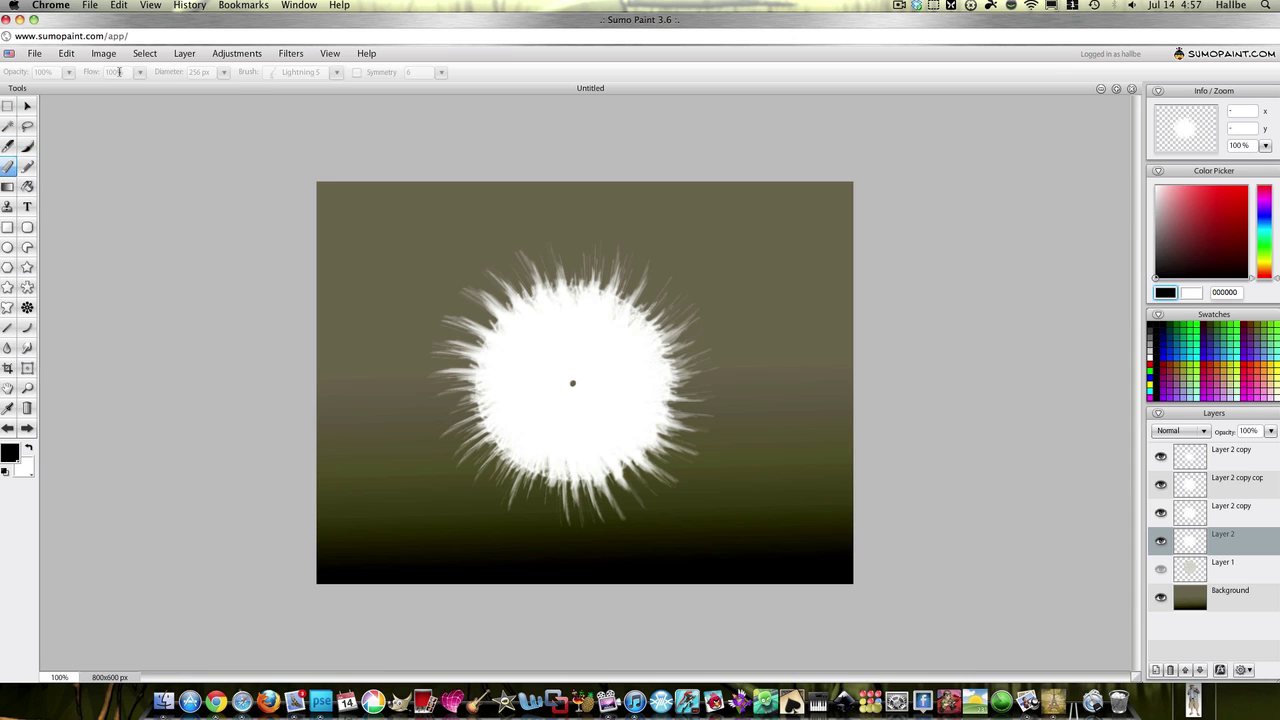
left_click(313, 73)
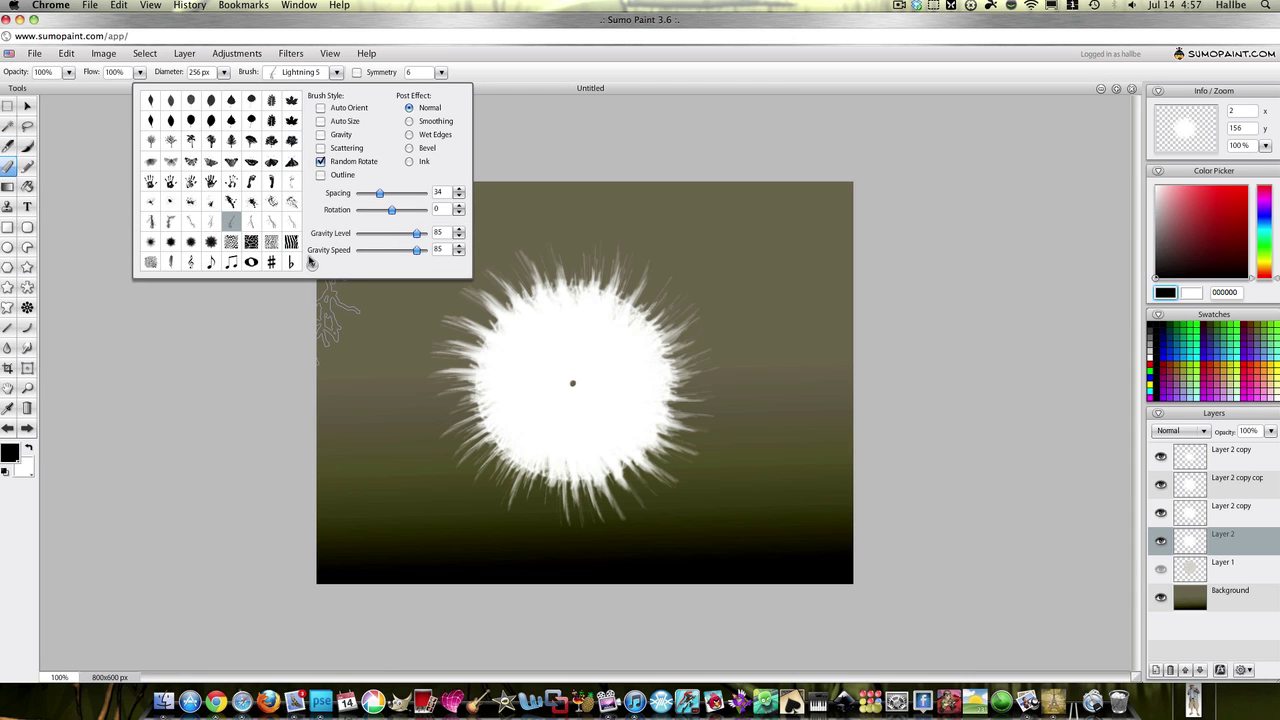
left_click(312, 265)
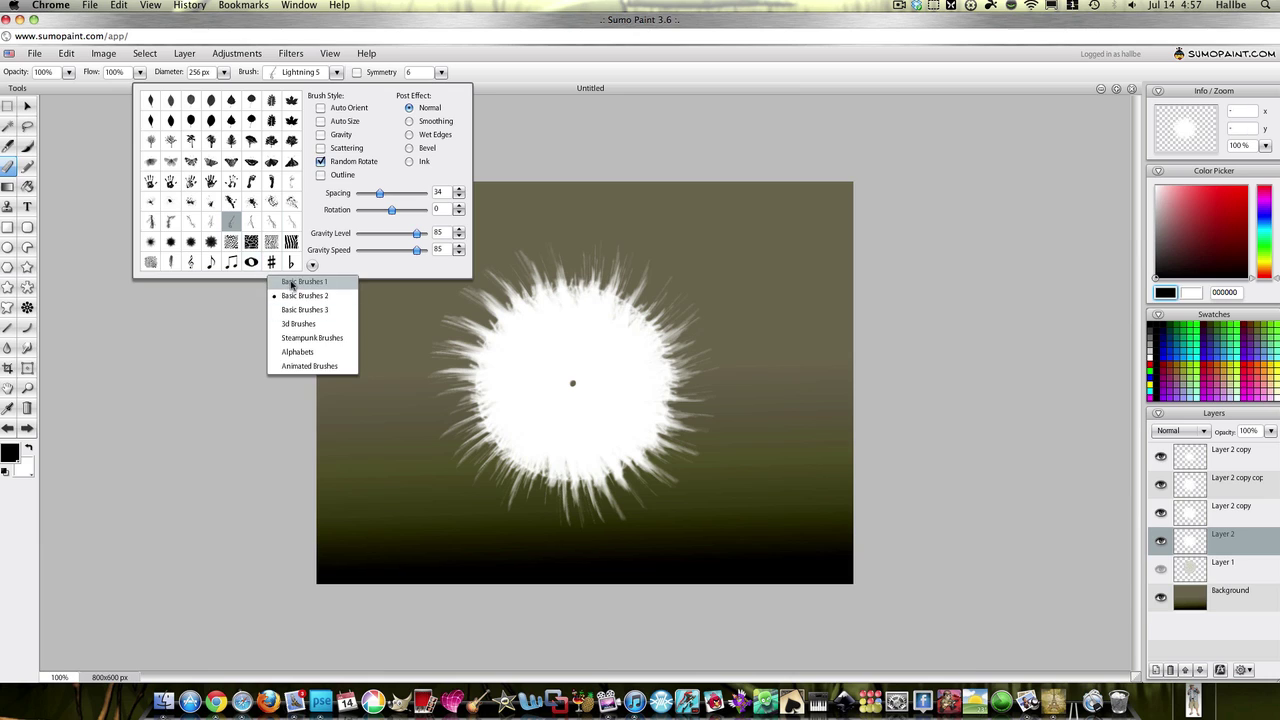
left_click(291, 284)
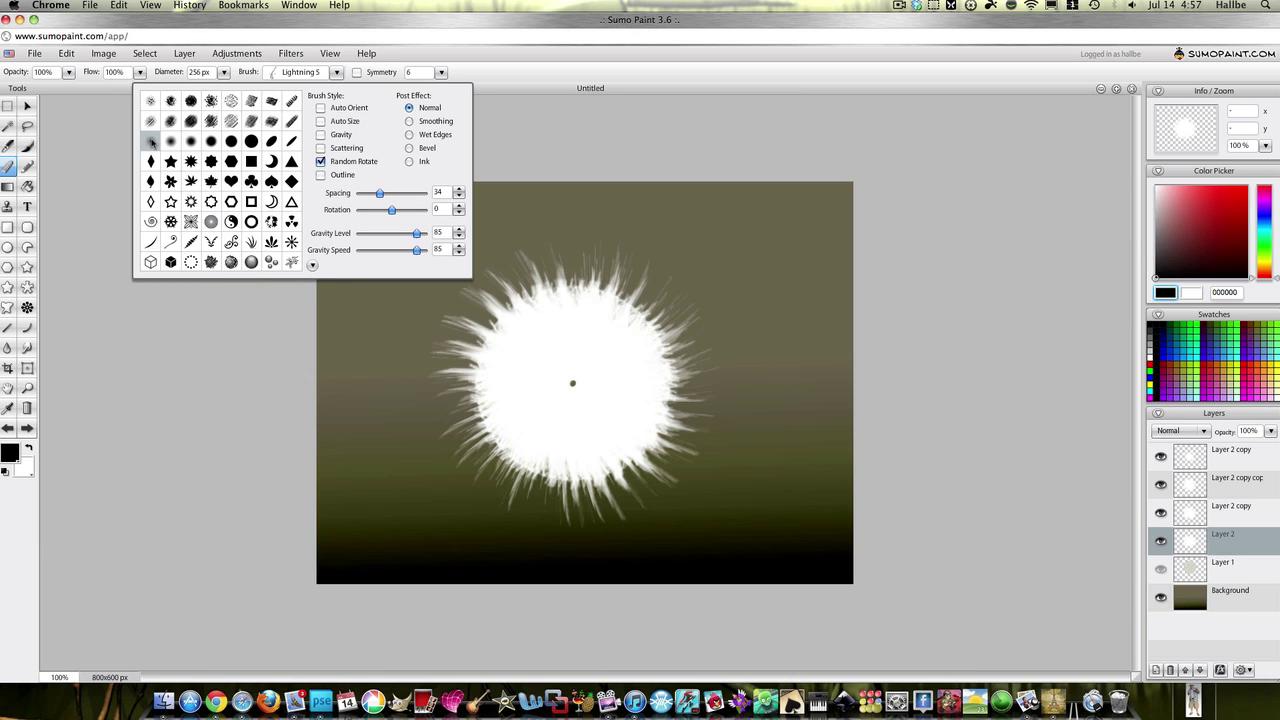
left_click(151, 142)
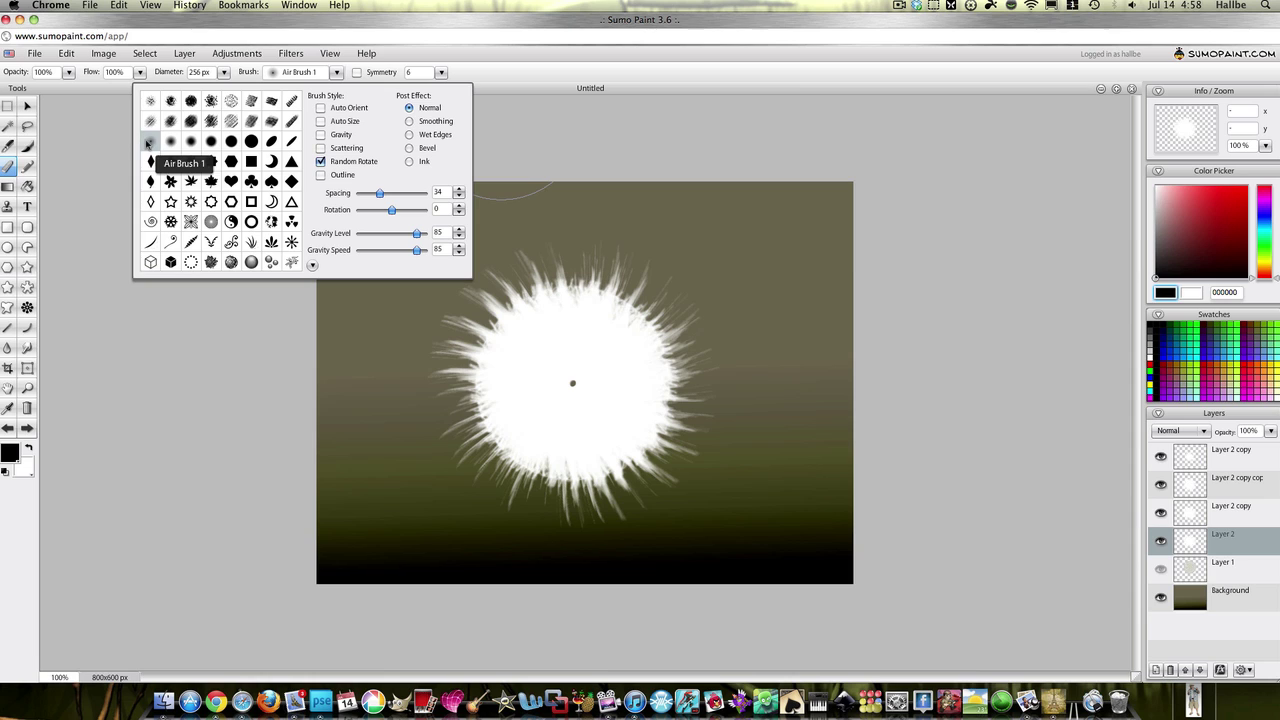
Softly erase the ball's centre on Layer 2 and on the two copies directly above it
left_click(1030, 218)
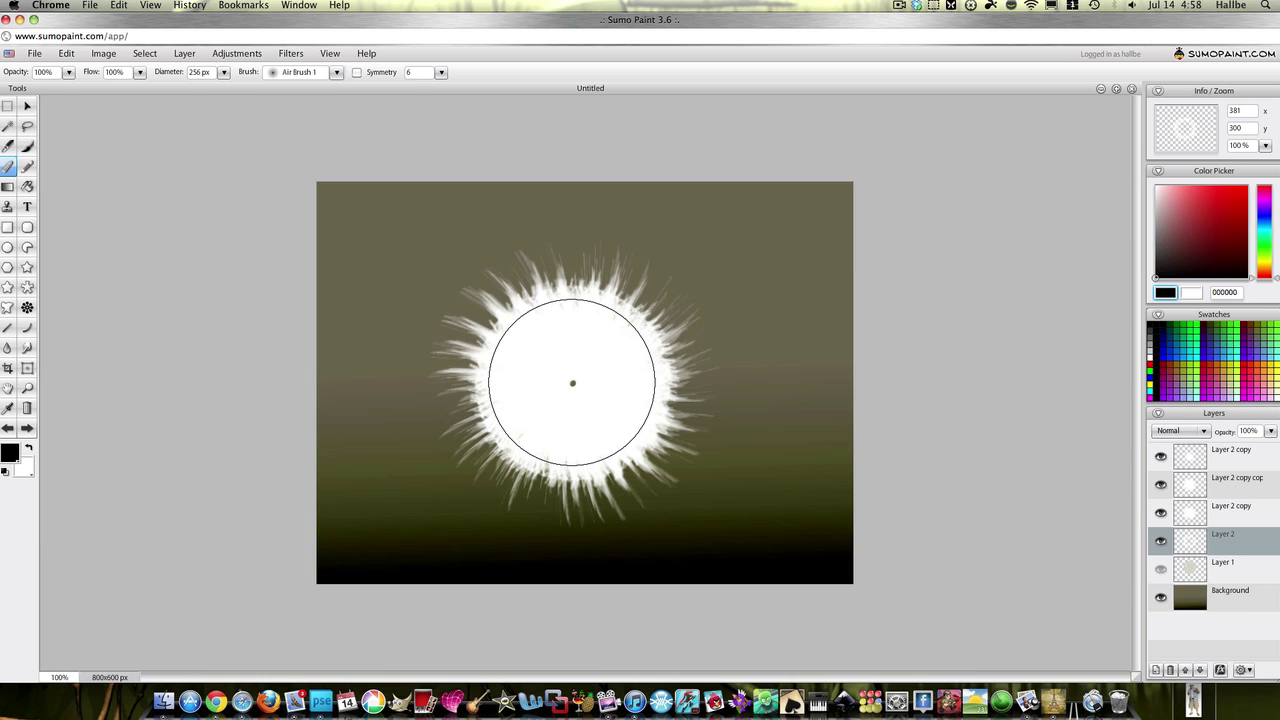
left_click(1200, 512)
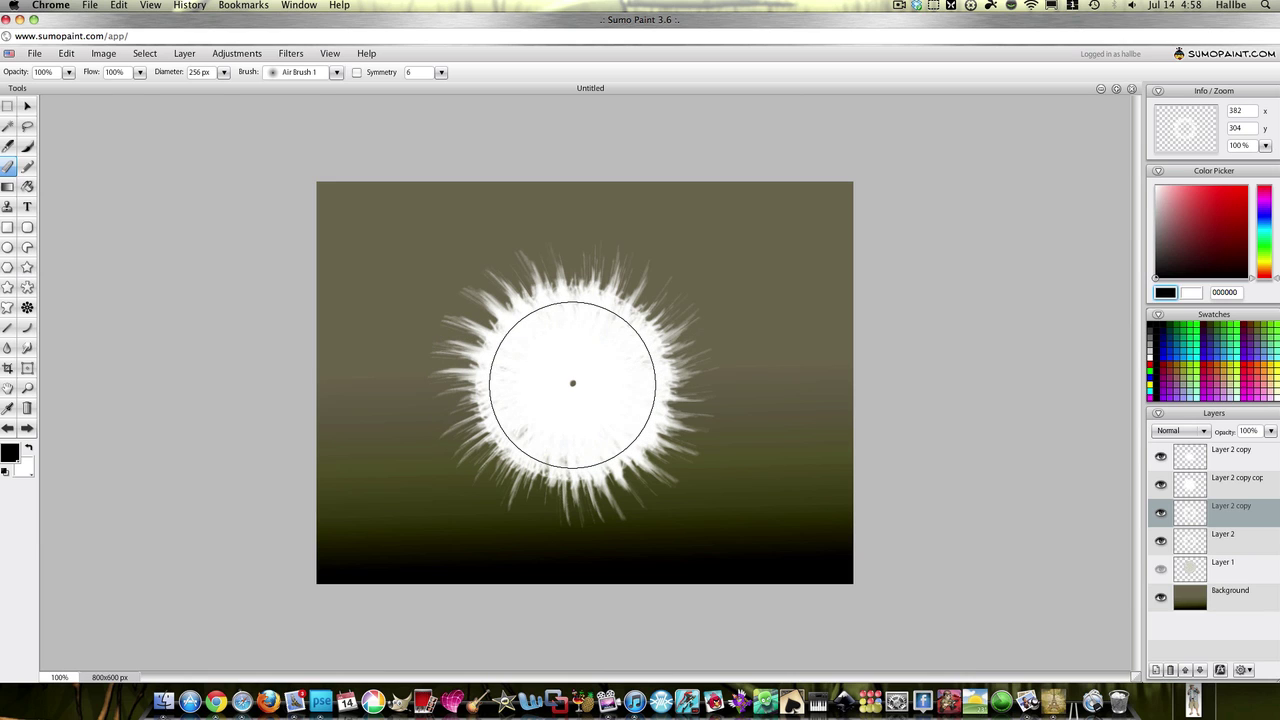
left_click(1187, 487)
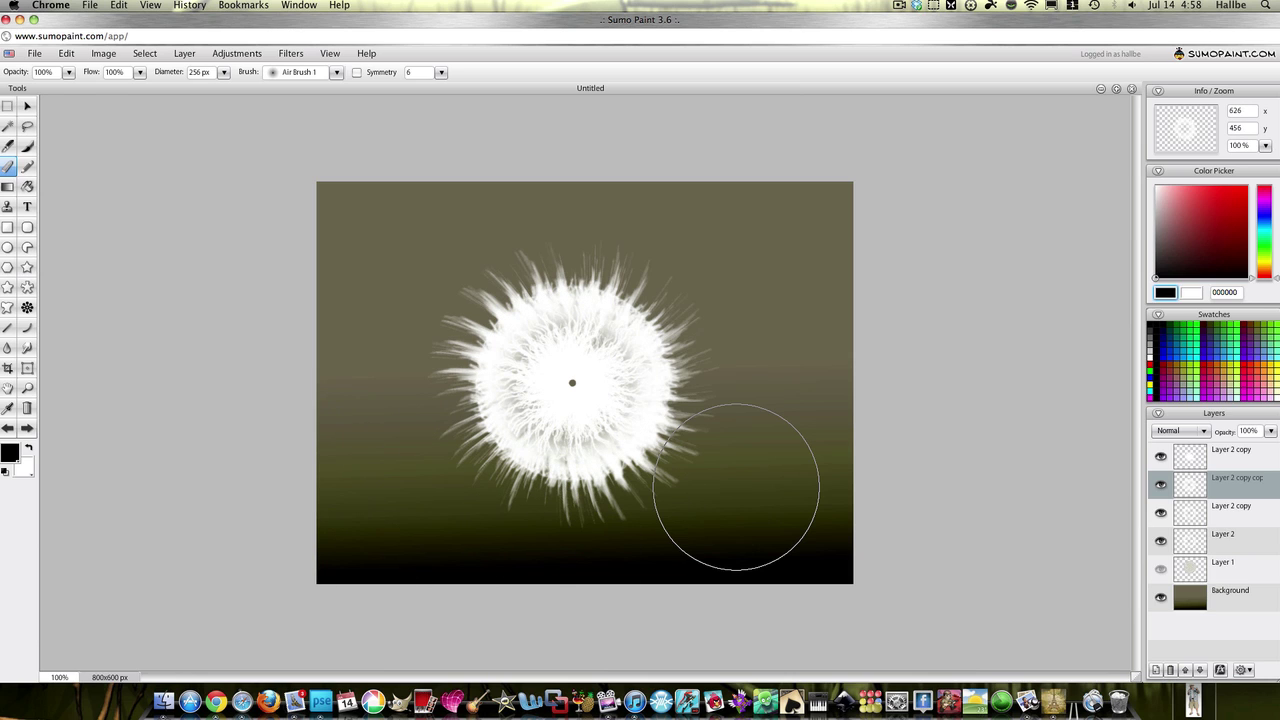
Merge the three copies of the ball down into Layer 2
right_click(1214, 461)
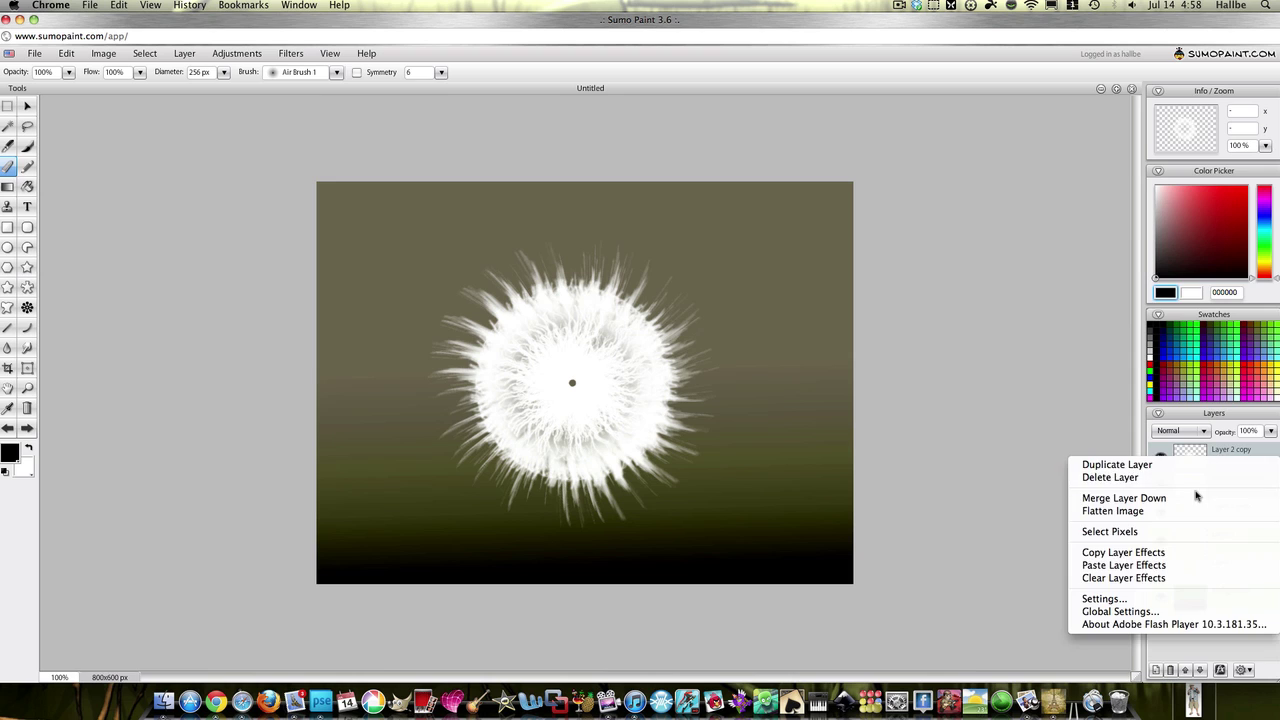
left_click(1194, 490)
right_click(1193, 462)
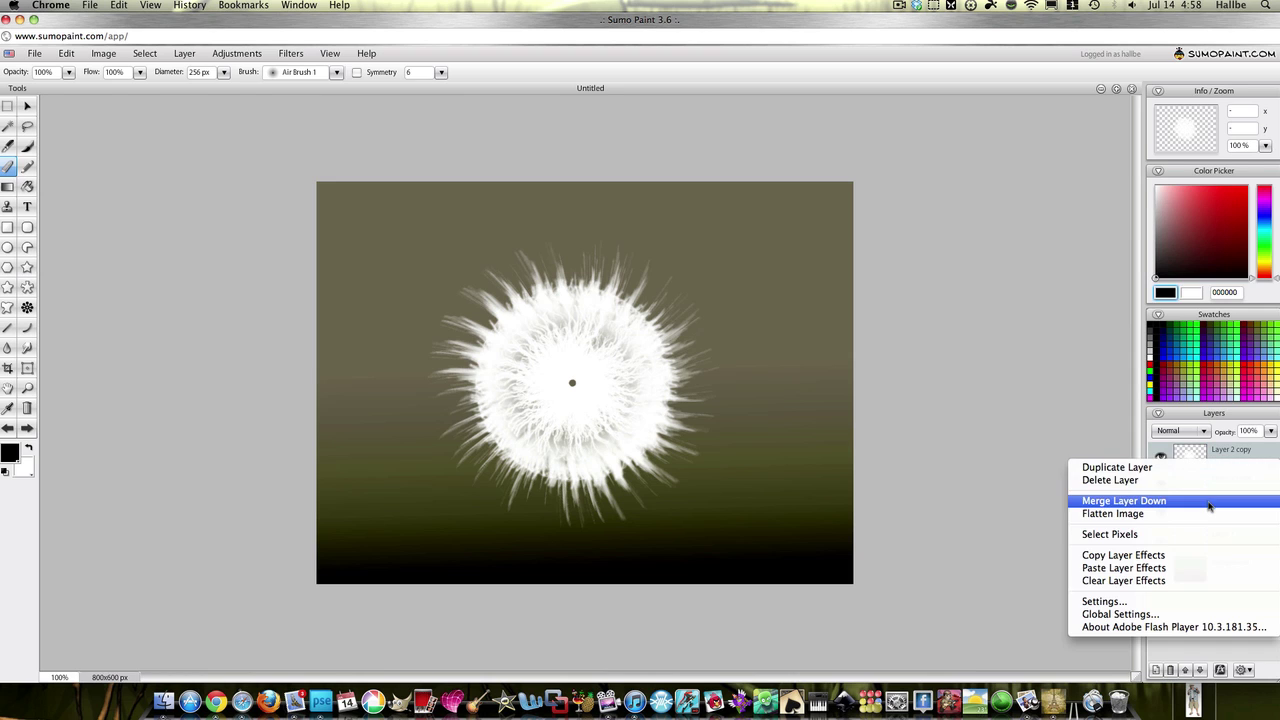
left_click(1195, 503)
right_click(1203, 466)
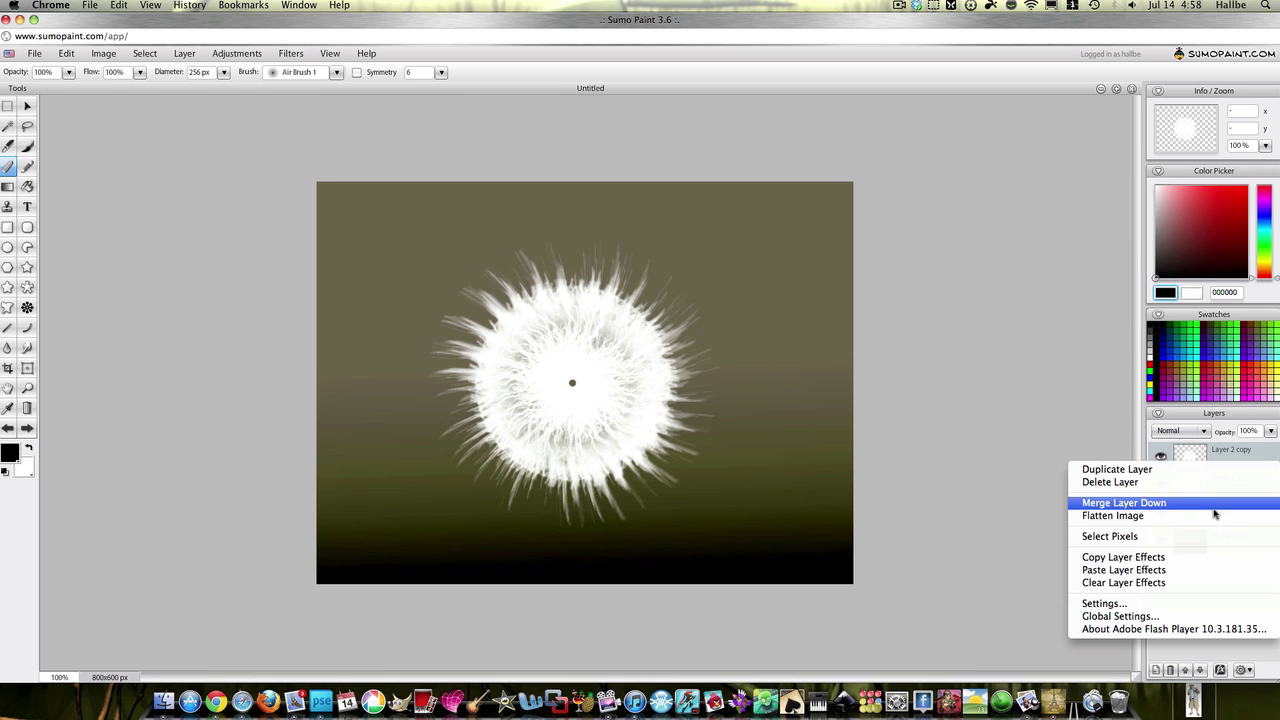
left_click(1214, 506)
Duplicate the merged Layer 2, and erase the centre of the original ball beneath the copy
right_click(1204, 461)
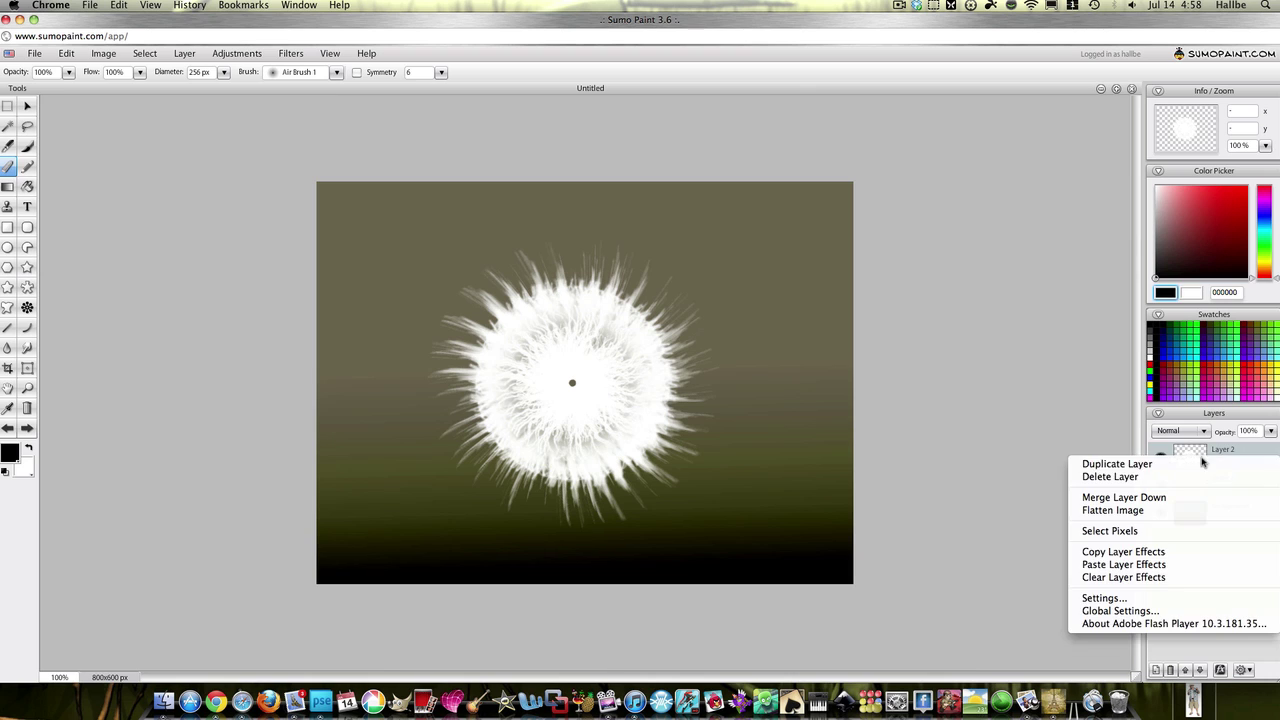
left_click(1176, 466)
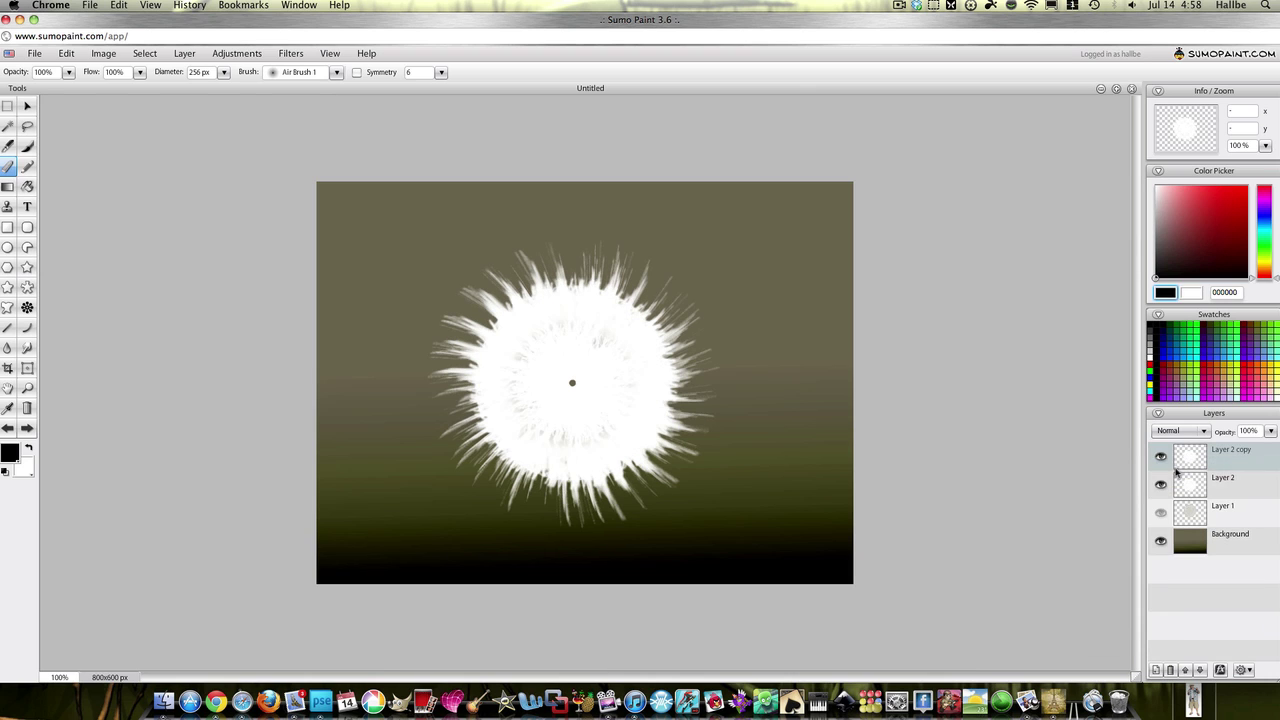
left_click(1194, 490)
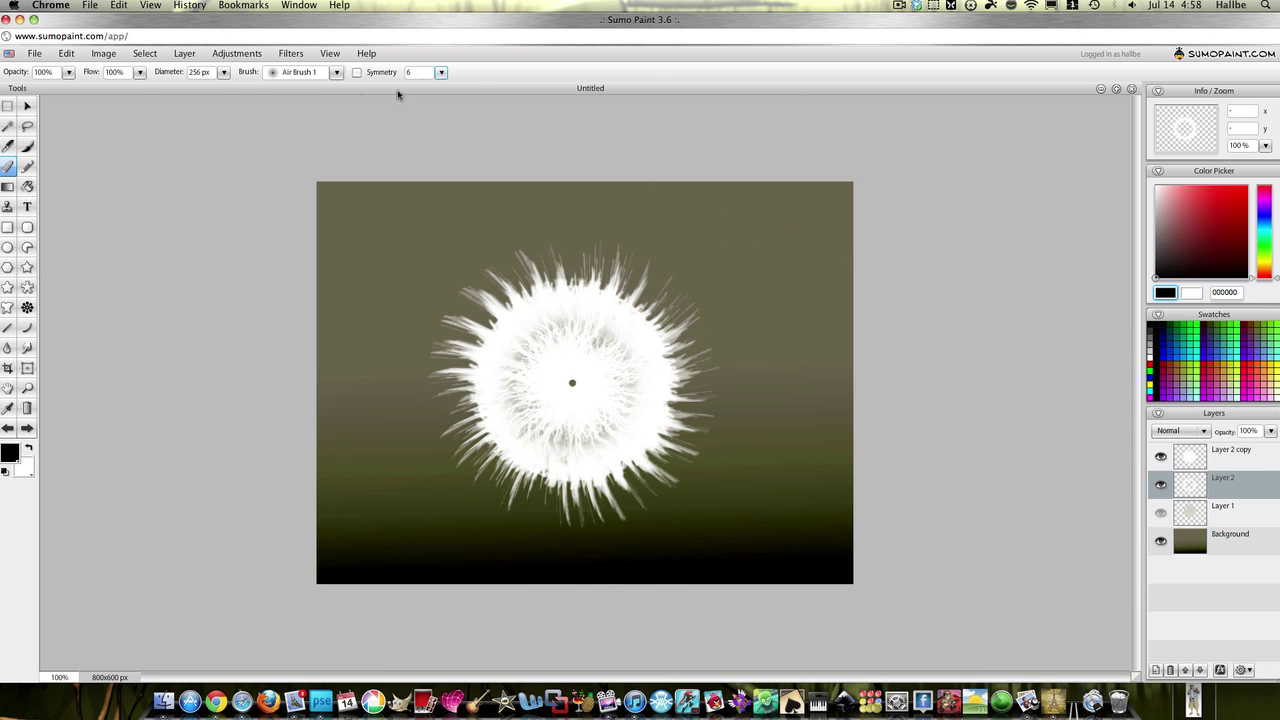
Apply a Radial Blur centred on the Layer 2 ring with Zoom 51, Rotation -3, low strength and Normal blending
left_click(291, 53)
mouse_move(310, 87)
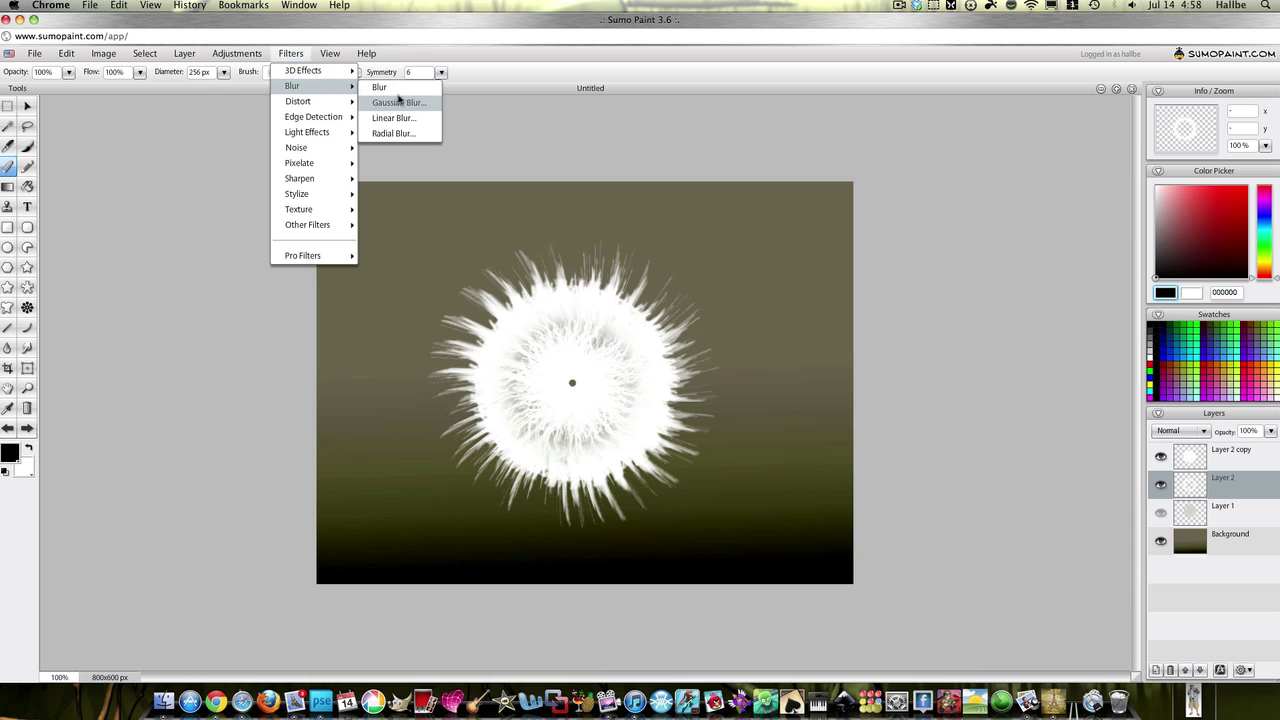
left_click(393, 133)
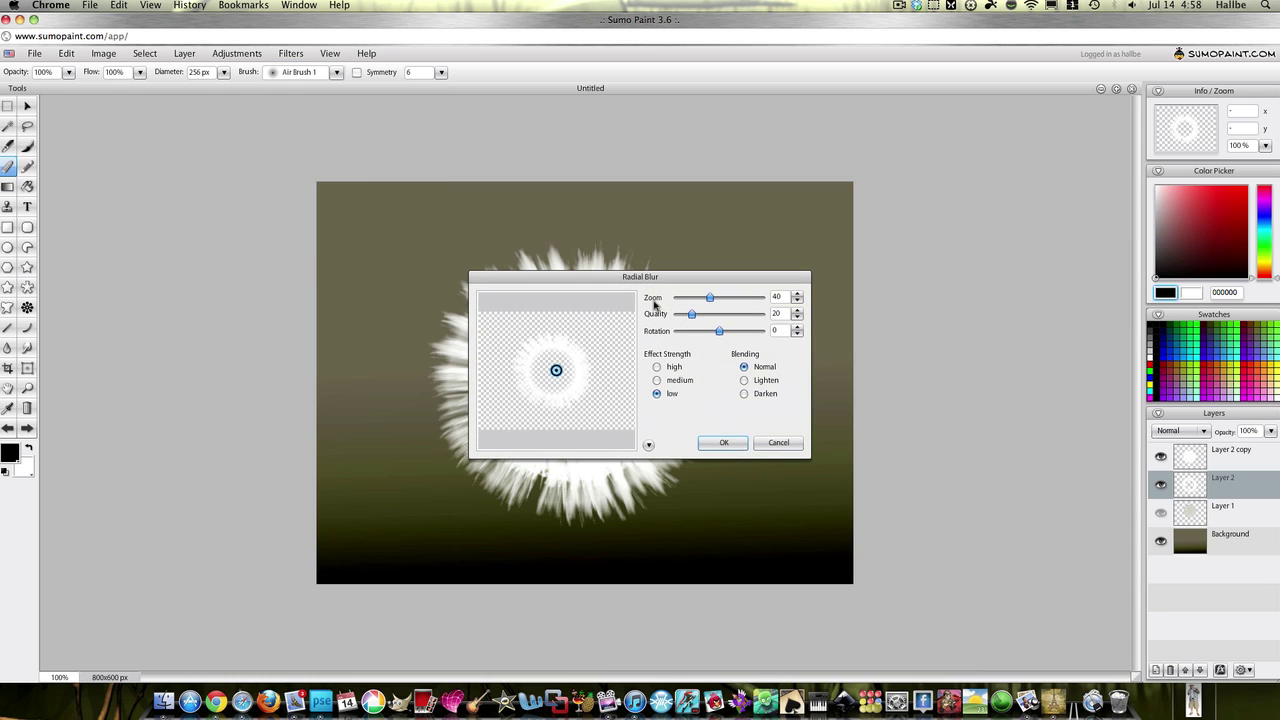
left_click_drag(670, 277, 1035, 189)
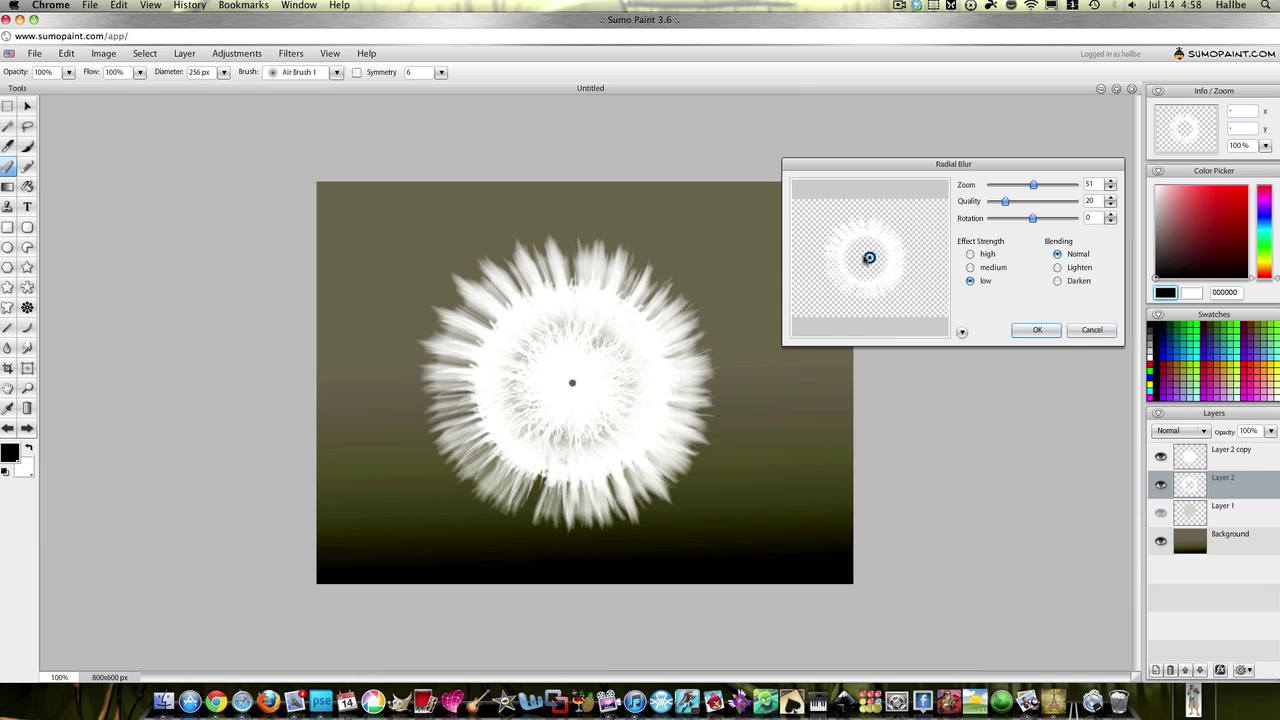
left_click_drag(866, 259, 867, 260)
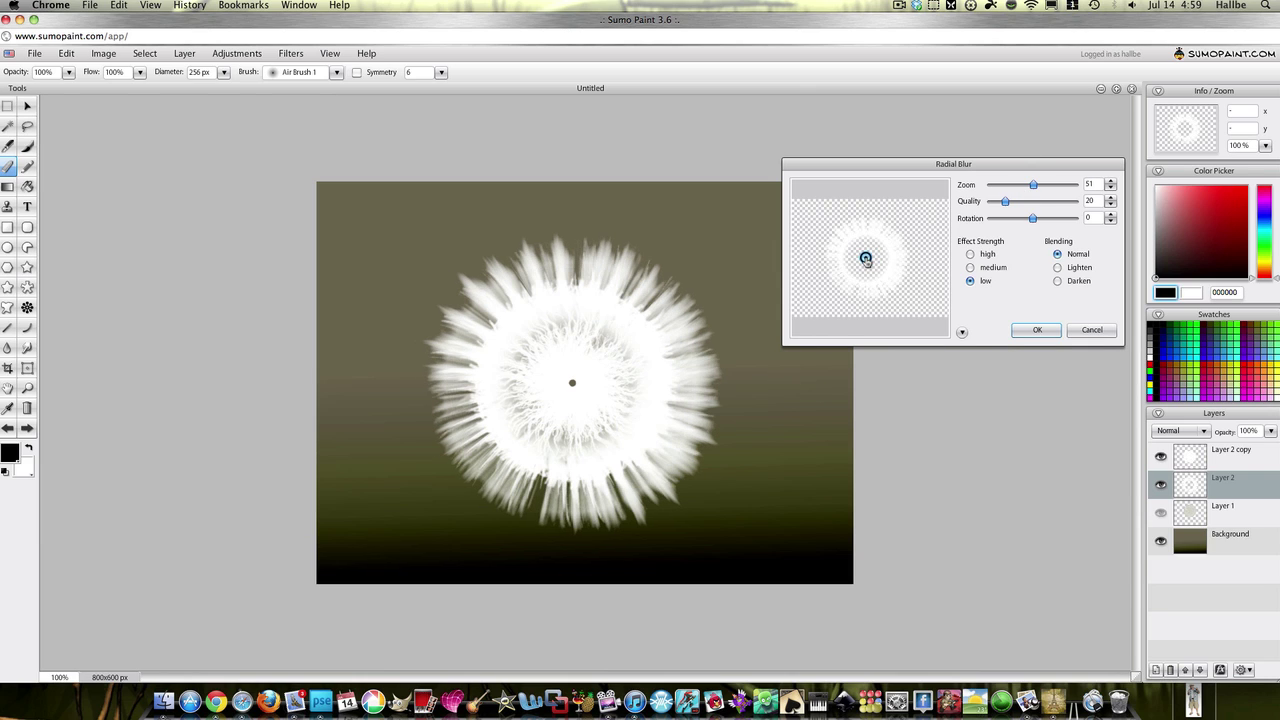
left_click(866, 259)
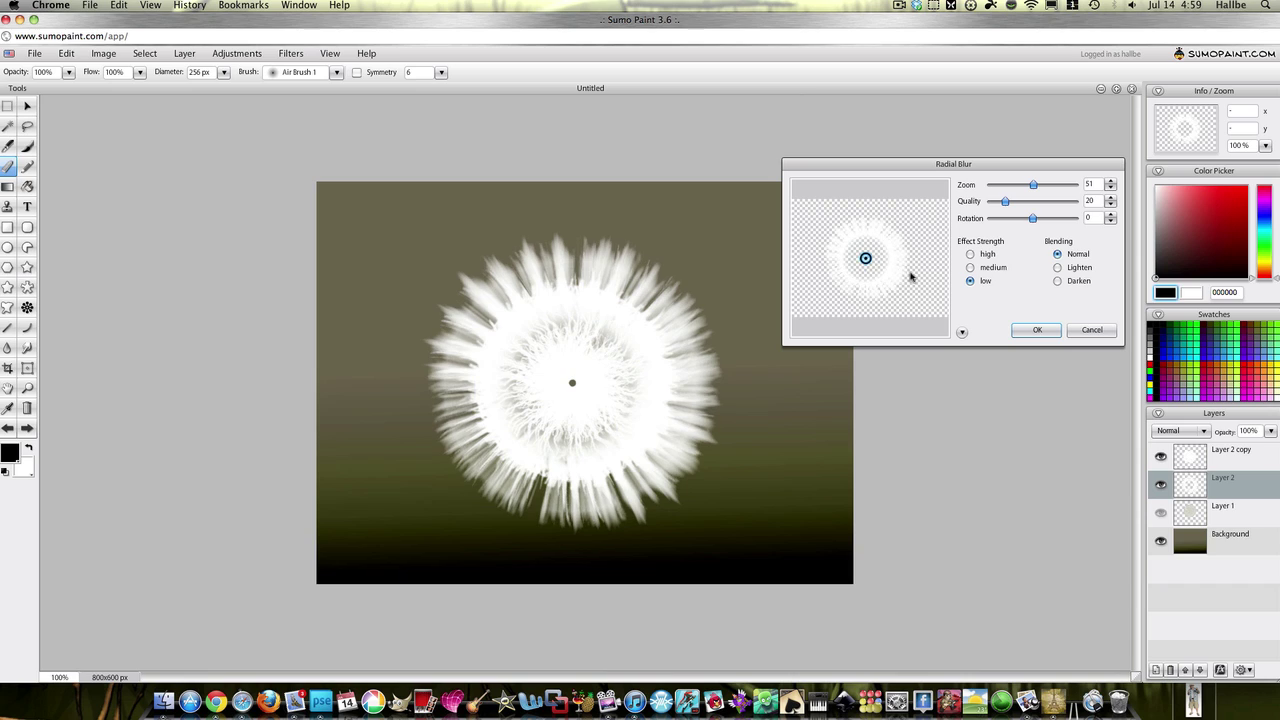
left_click(1059, 268)
left_click(1057, 282)
left_click(1056, 254)
left_click_drag(1035, 222, 1035, 224)
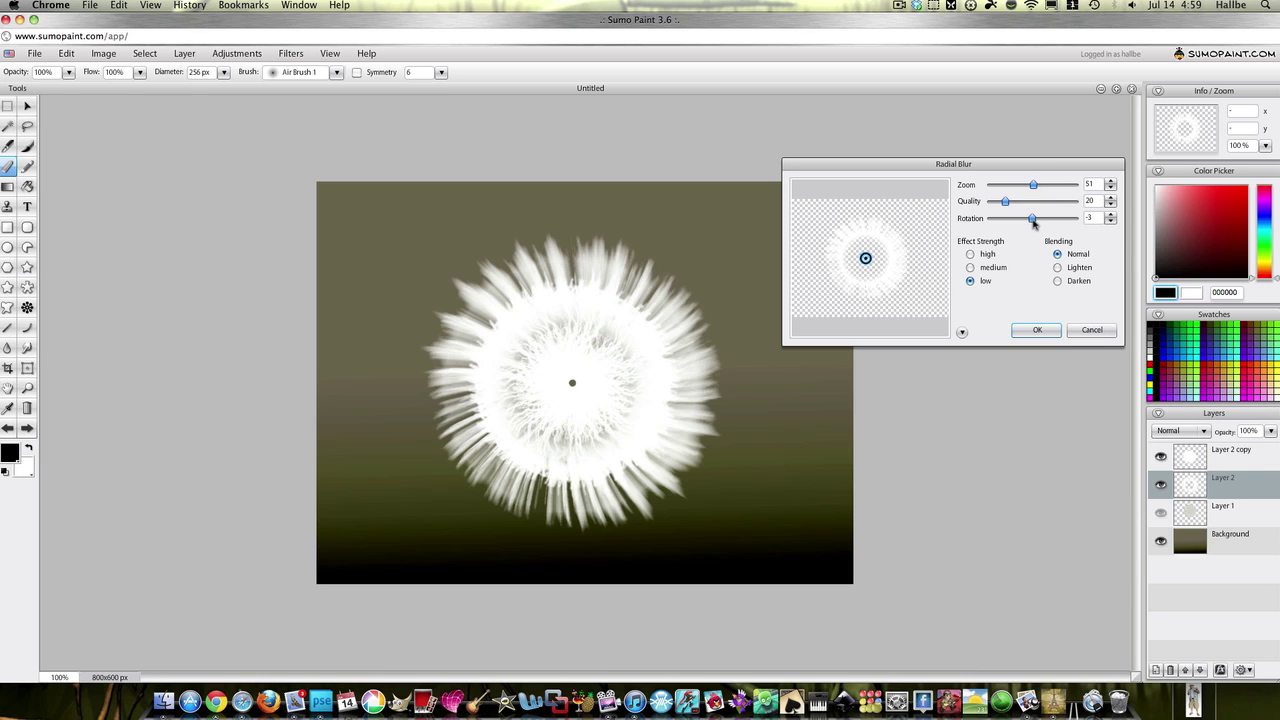
left_click(1043, 332)
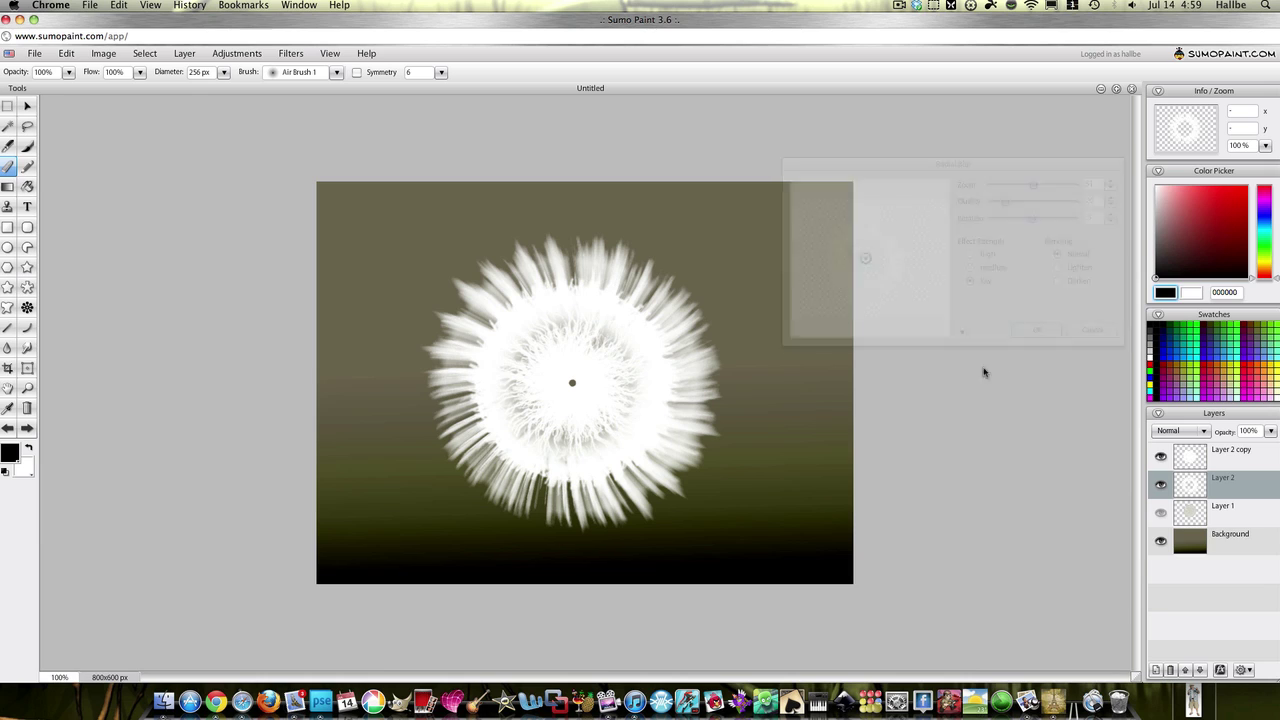
Merge the sharp copy of the ball down into the blurred Layer 2
left_click(1180, 455)
right_click(1179, 453)
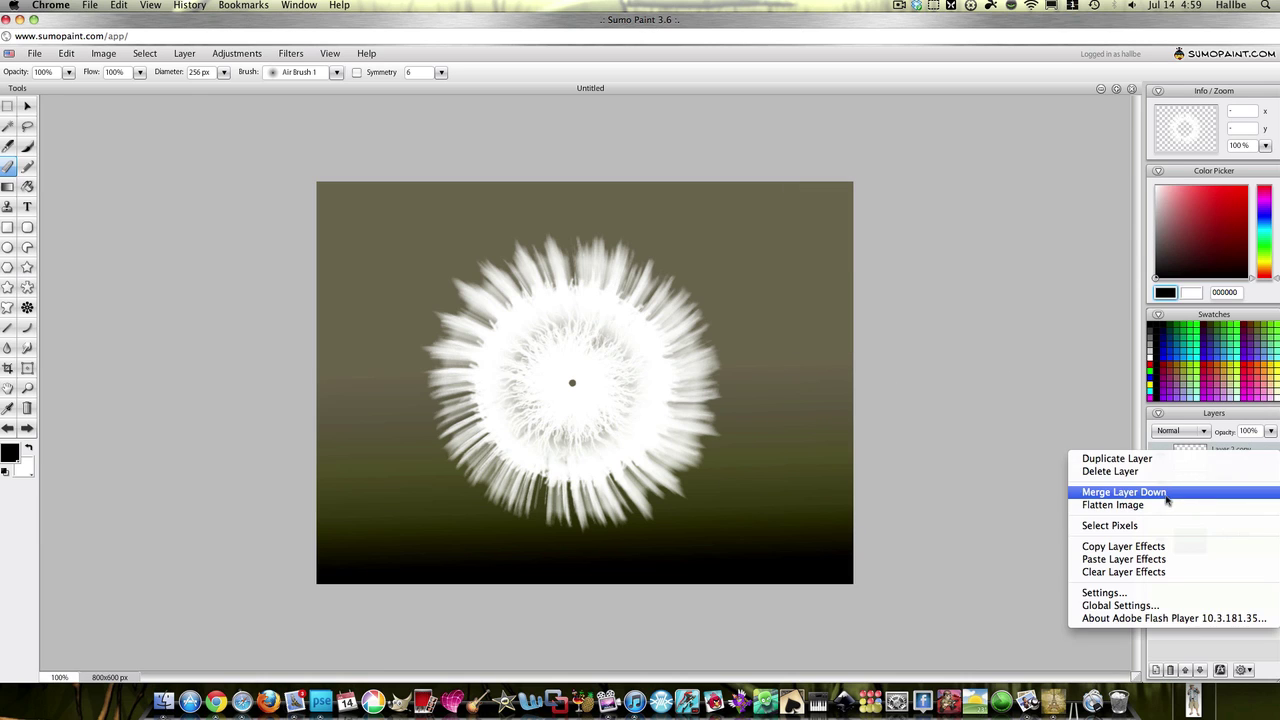
left_click(1166, 492)
Rotate the merged ball clockwise with Free Transform and move it to the upper left of the canvas
left_click(27, 105)
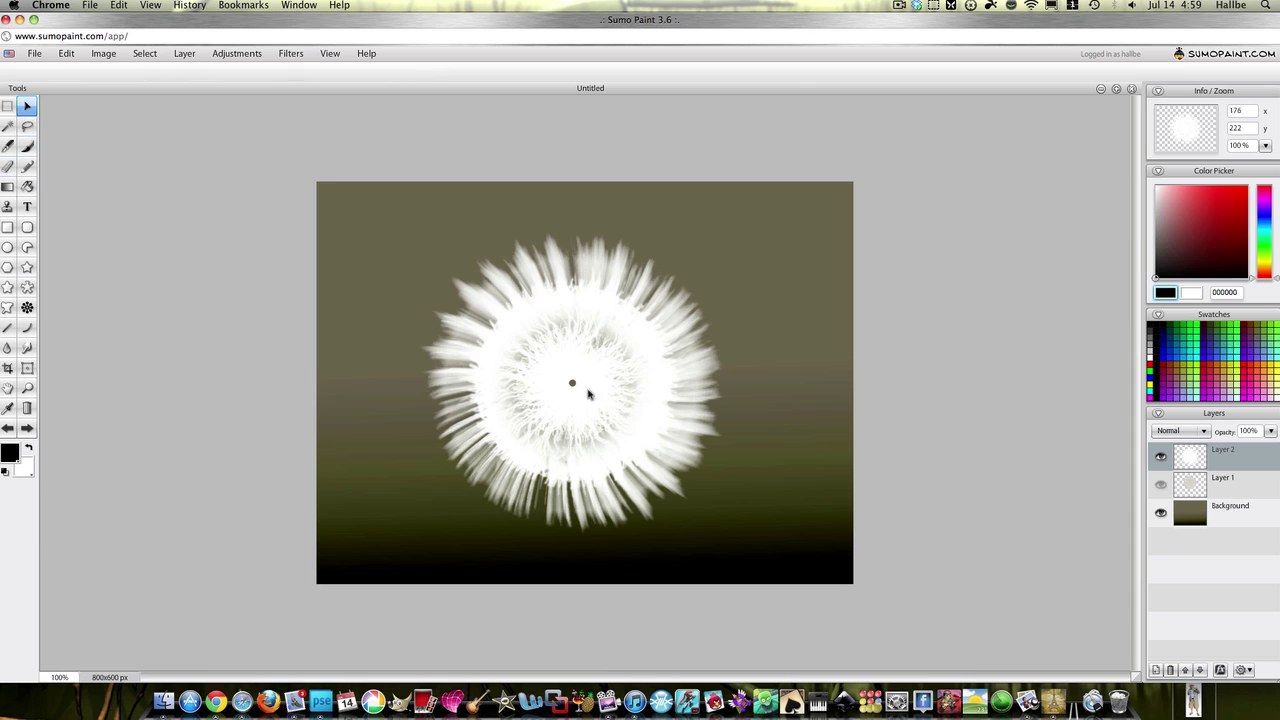
right_click(588, 394)
left_click(680, 400)
right_click(664, 391)
left_click(677, 393)
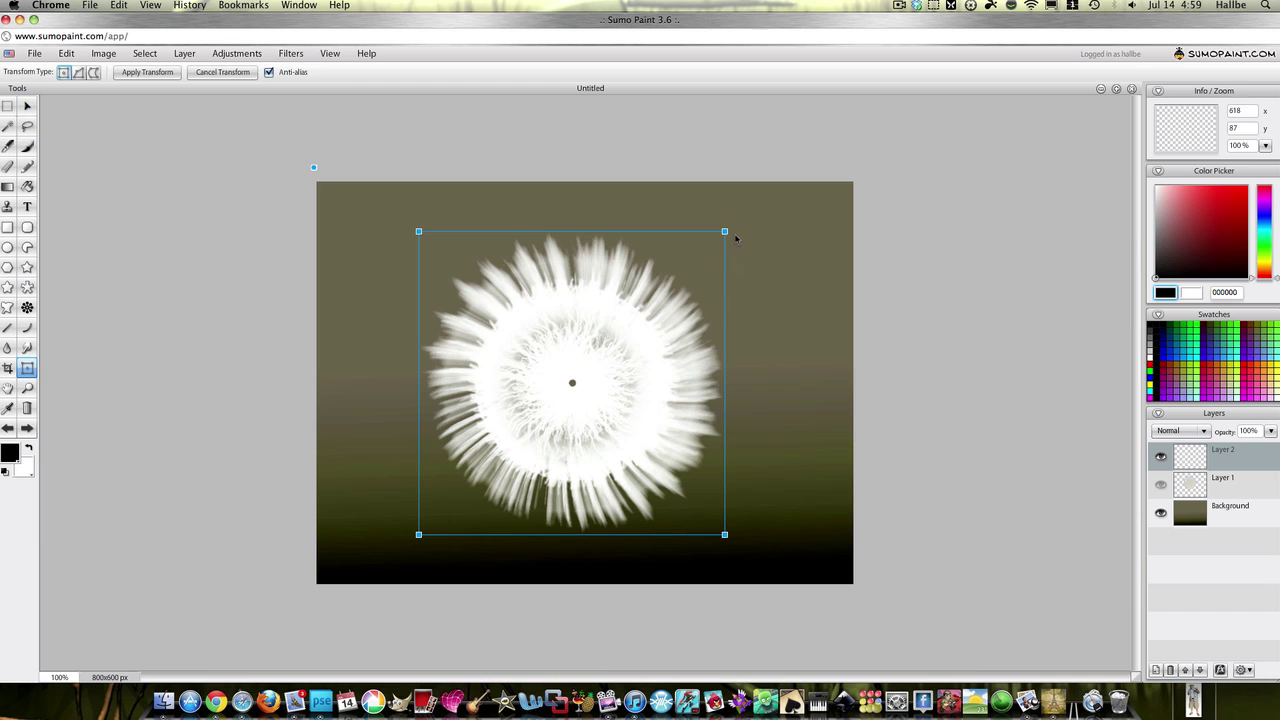
left_click_drag(732, 239, 845, 483)
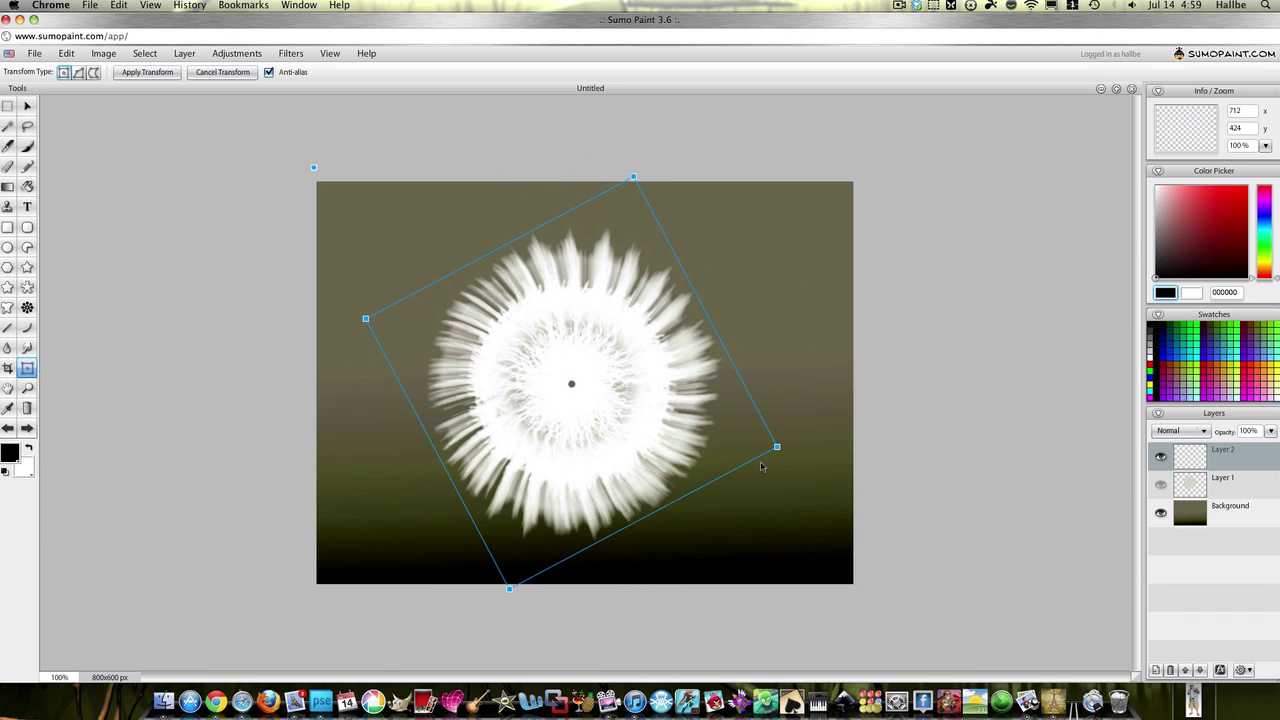
left_click_drag(655, 420, 549, 371)
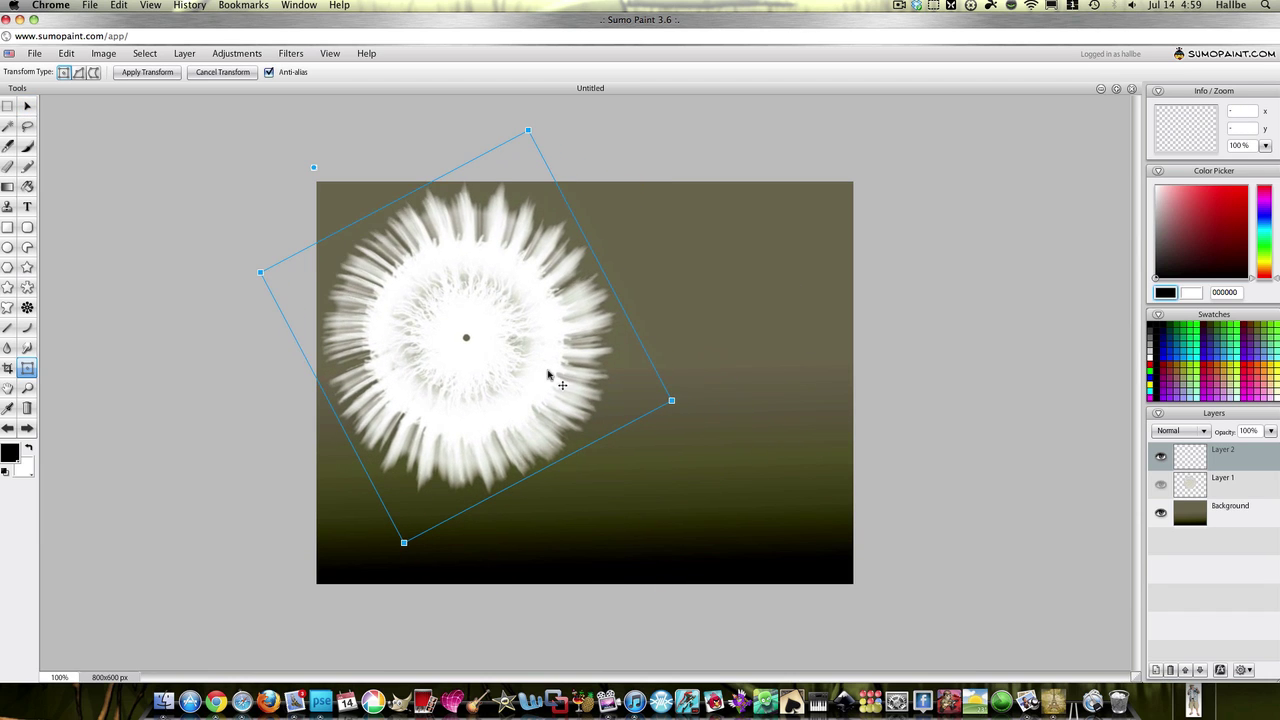
Show Layer 1 and move its spiky ball to the upper right of the canvas, beside the white ball
left_click(1162, 485)
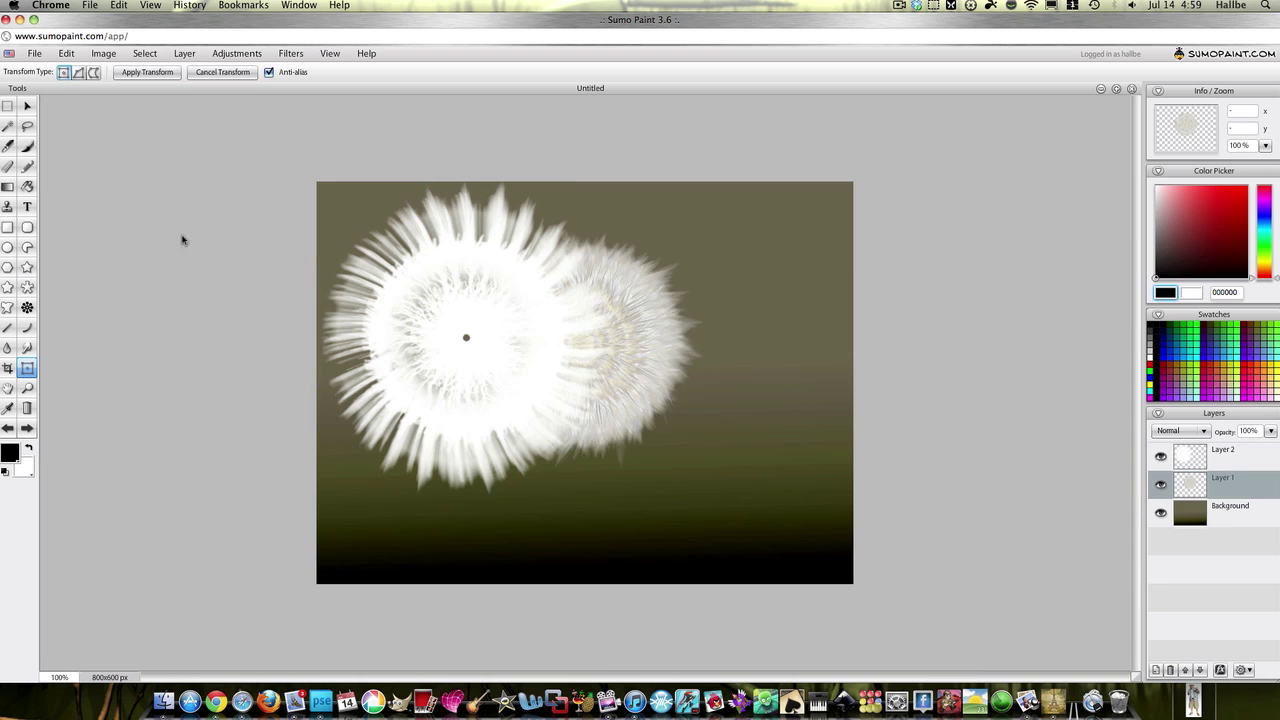
left_click(27, 105)
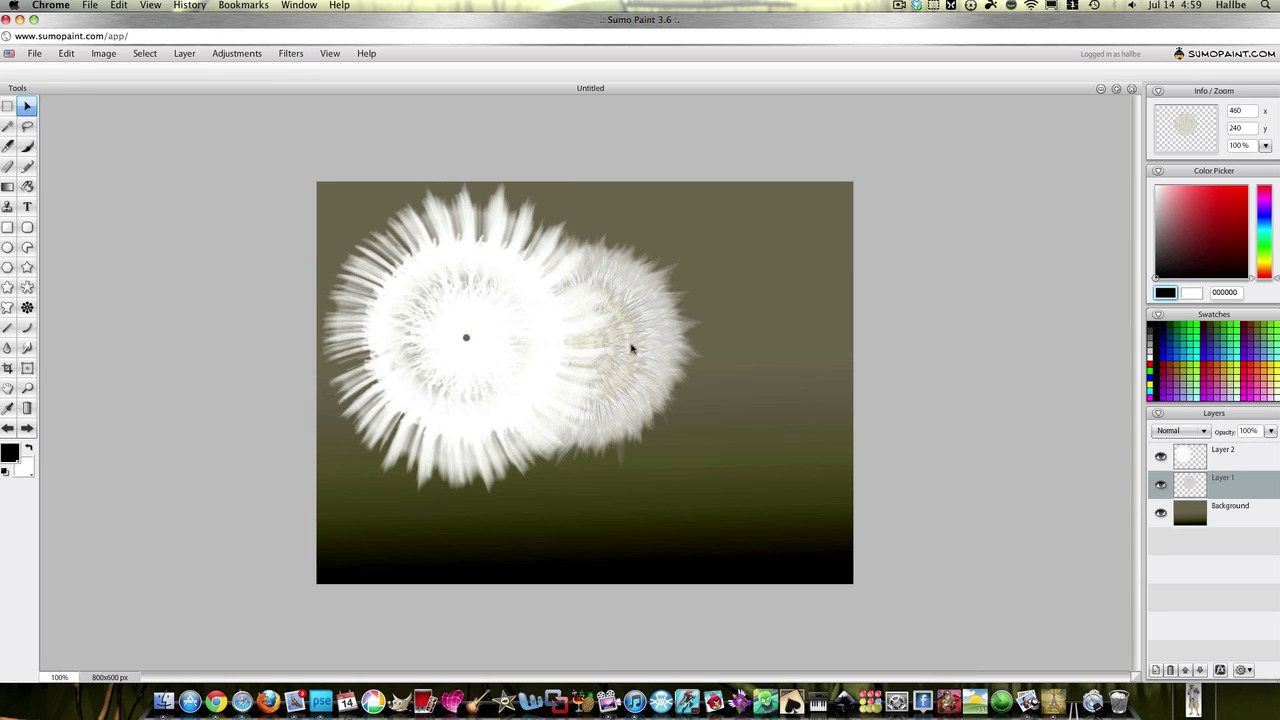
left_click_drag(631, 349, 785, 328)
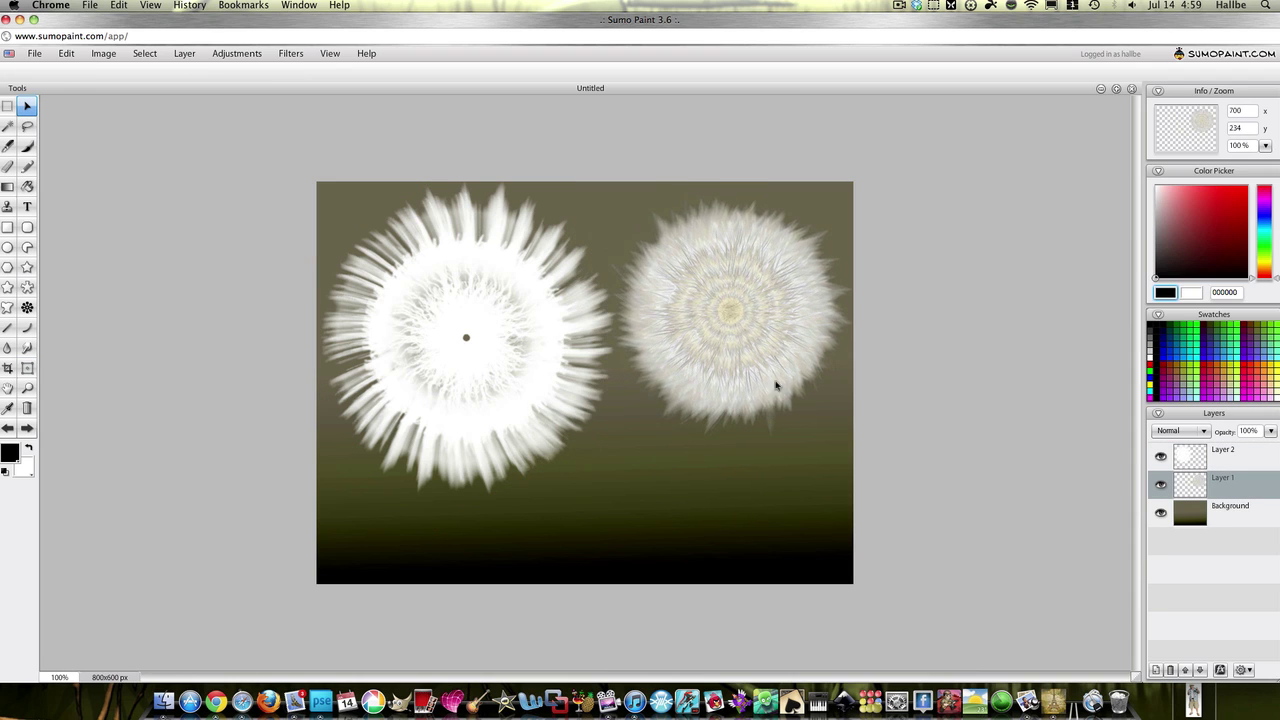